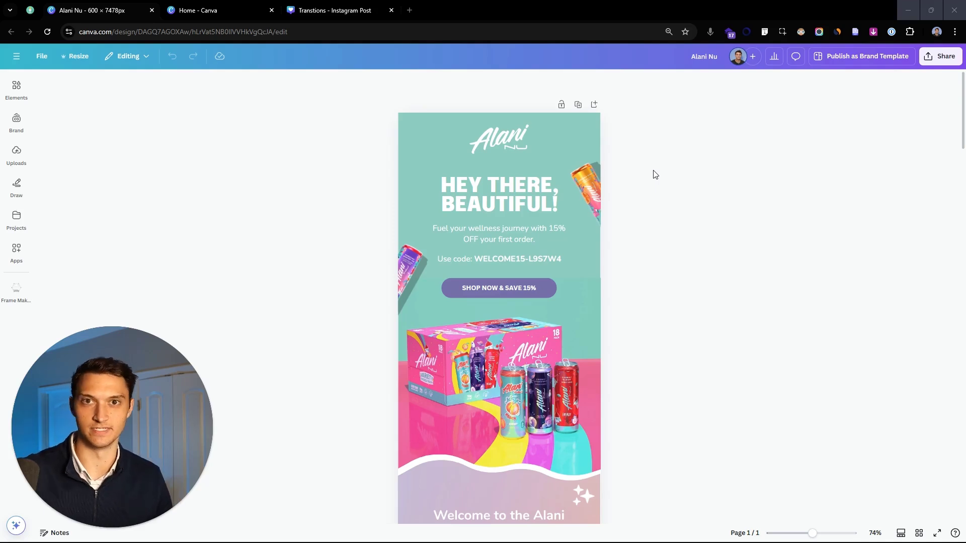
# Step: Review the finished Alani Nu email design from the header through the product sections to the footer
pyautogui.moveTo(653, 254); pyautogui.dragTo(541, 134)
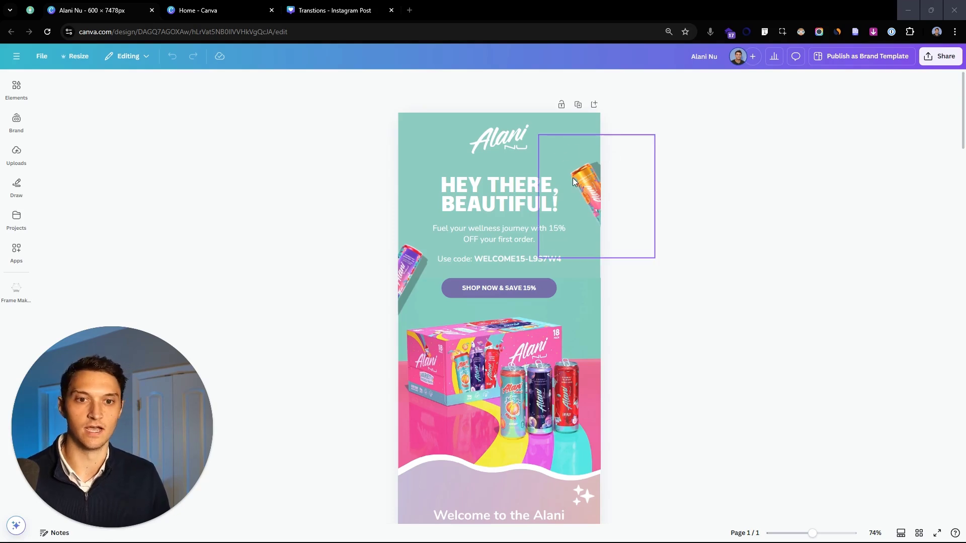
pyautogui.scroll(-2, 579, 182)
pyautogui.scroll(2, 582, 182)
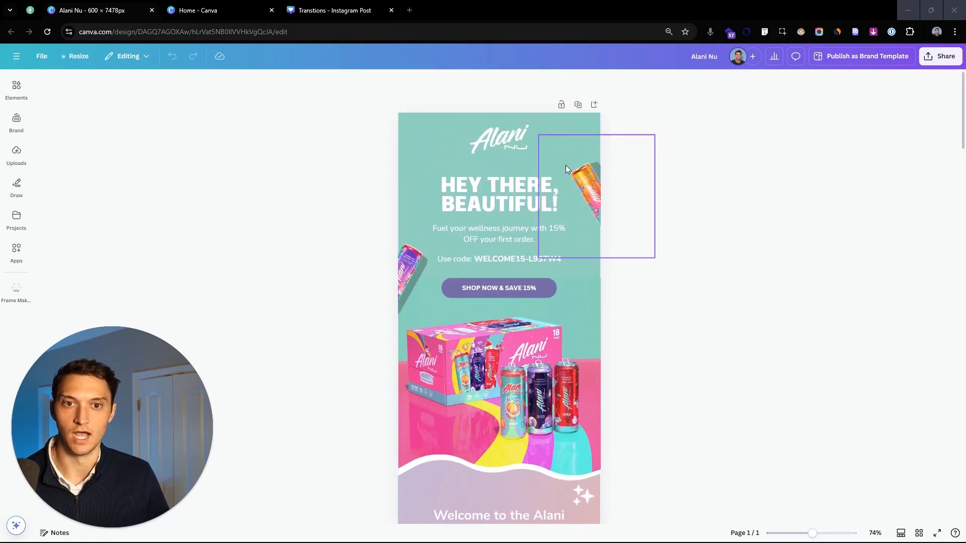
pyautogui.scroll(-1, 566, 201)
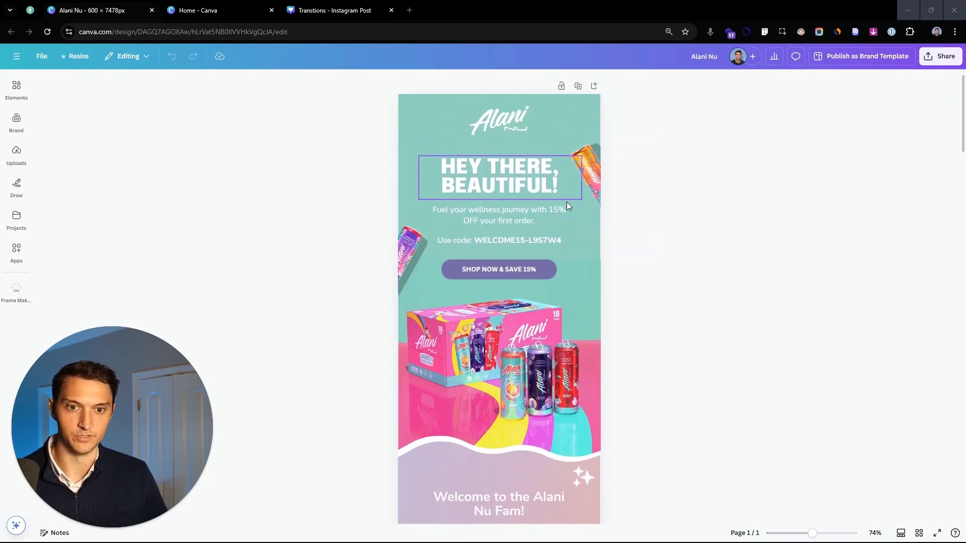
pyautogui.scroll(-5, 594, 226)
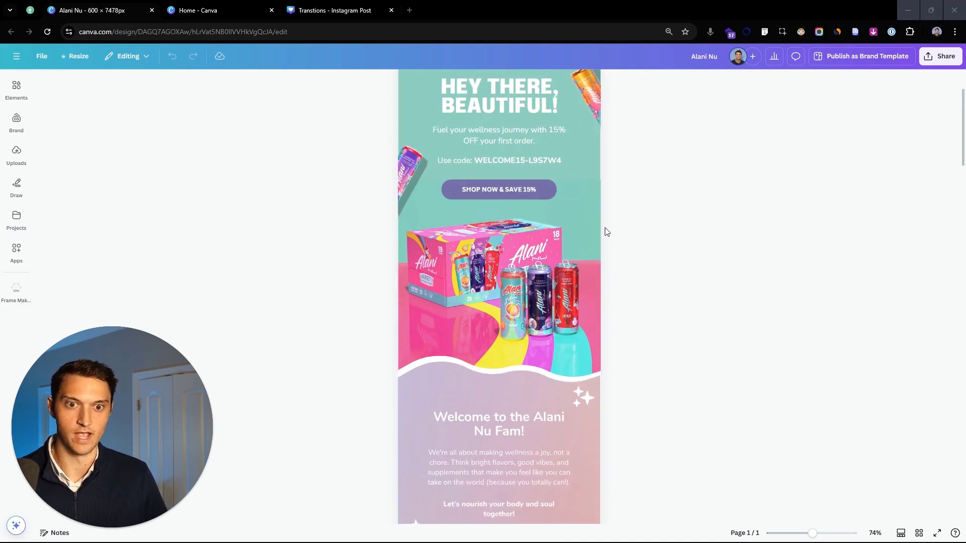
pyautogui.scroll(-3, 562, 222)
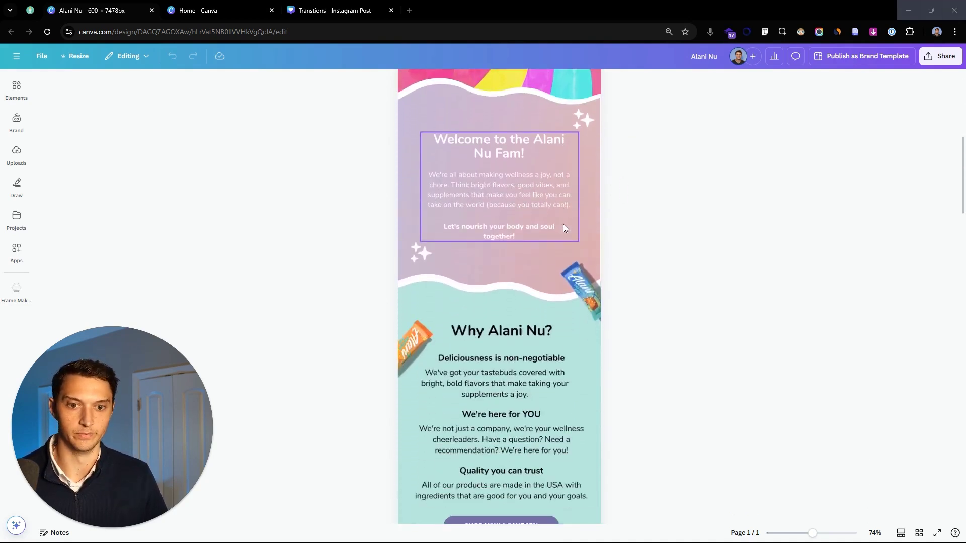
pyautogui.scroll(-1, 543, 230)
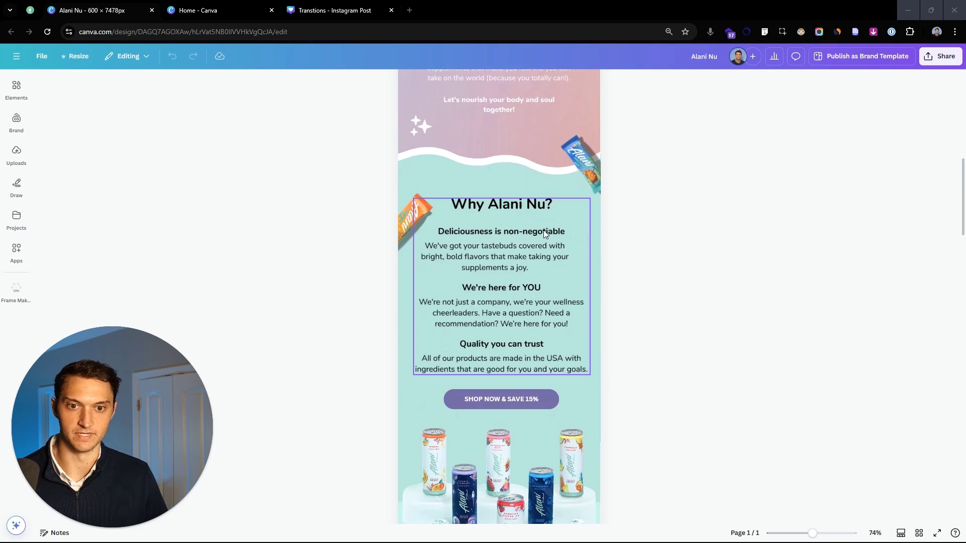
pyautogui.scroll(-1, 690, 310)
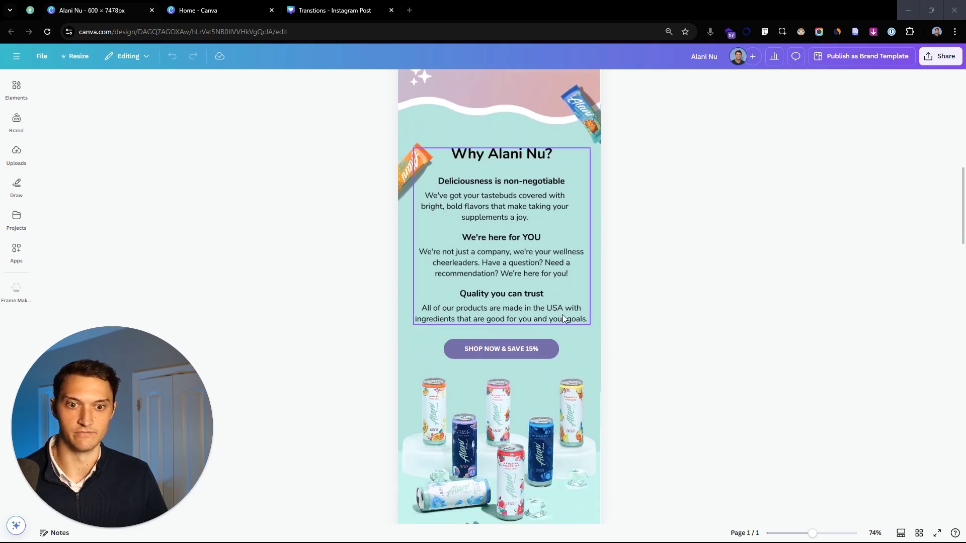
pyautogui.scroll(-4, 562, 319)
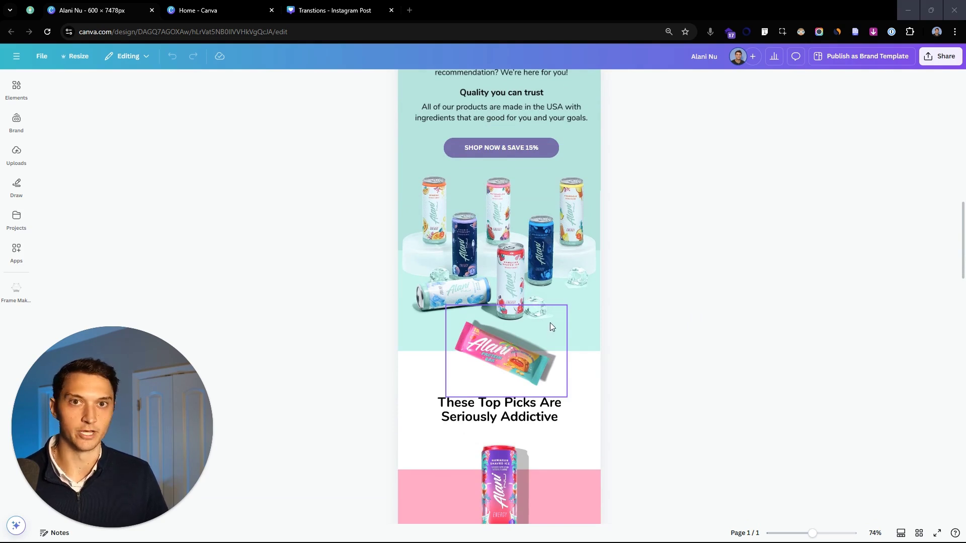
pyautogui.scroll(-4, 553, 327)
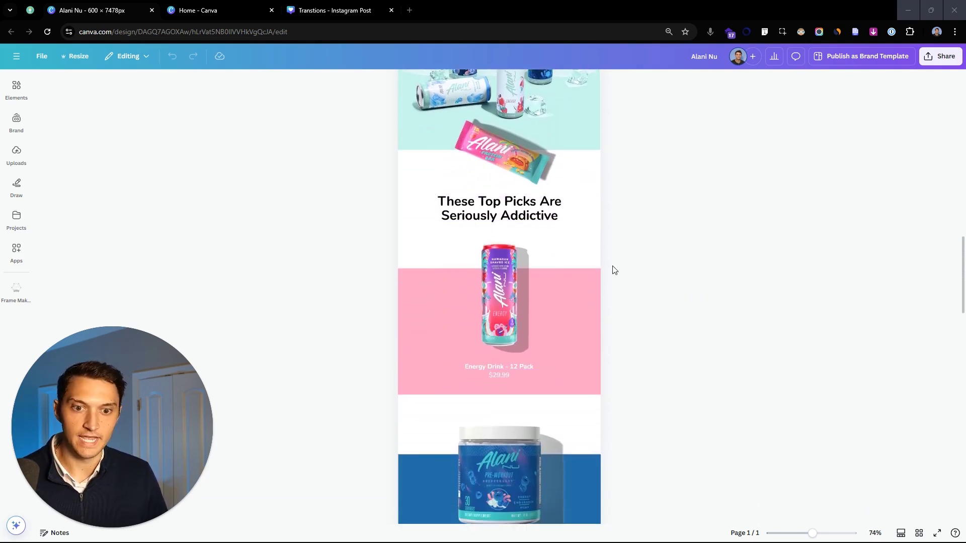
pyautogui.scroll(-8, 624, 281)
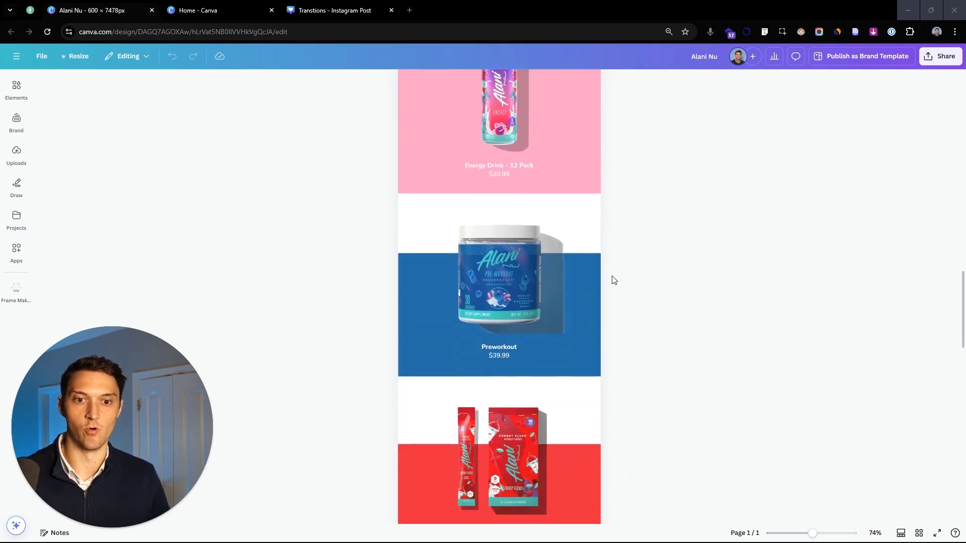
pyautogui.scroll(-4, 612, 279)
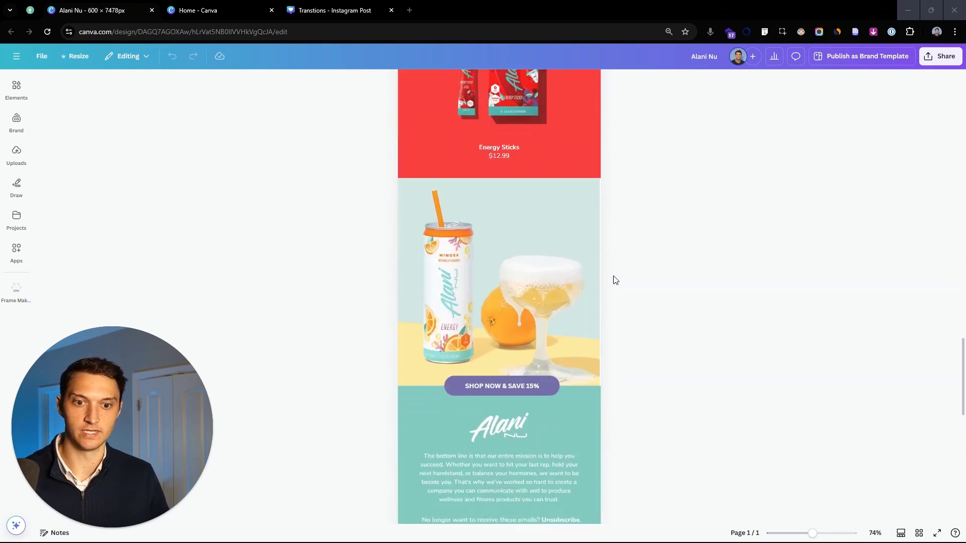
pyautogui.scroll(3, 609, 267)
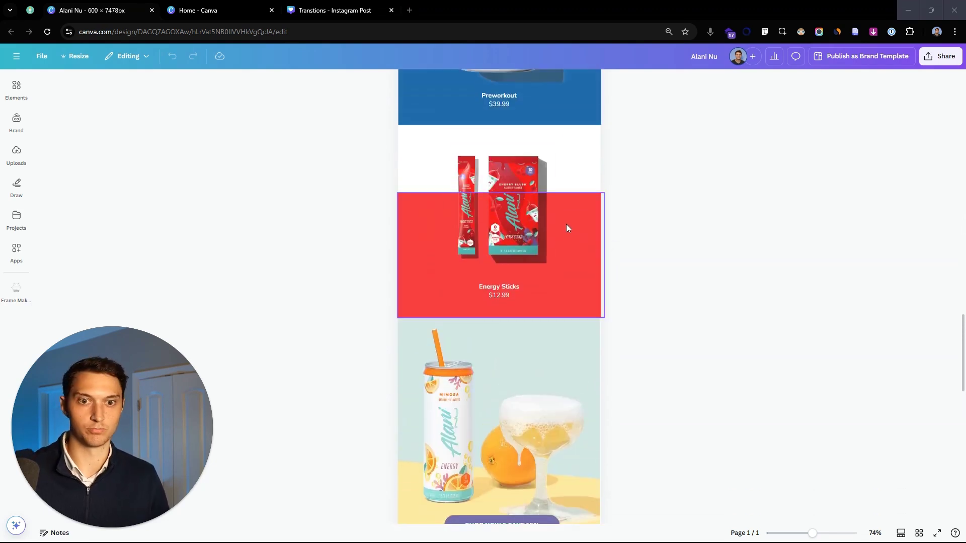
pyautogui.scroll(-3, 566, 224)
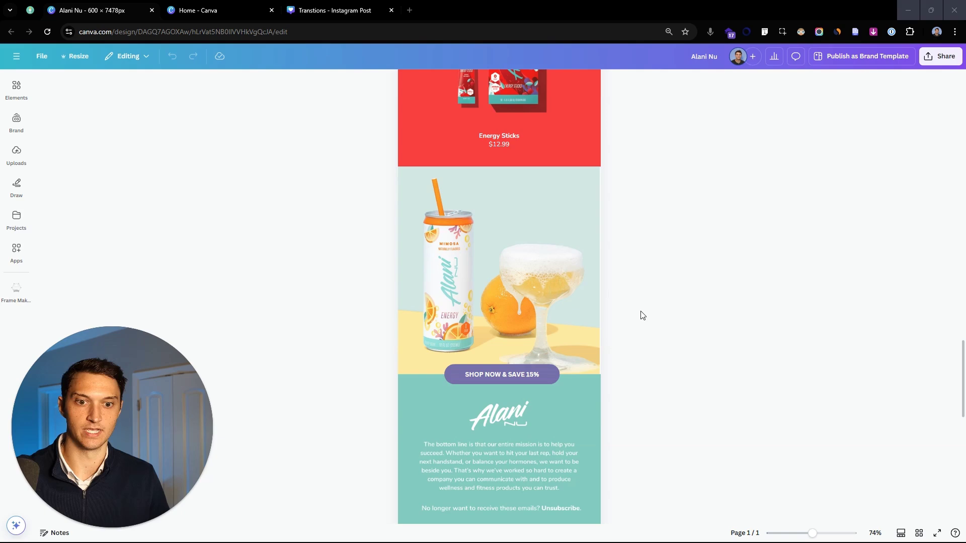
pyautogui.scroll(20, 649, 308)
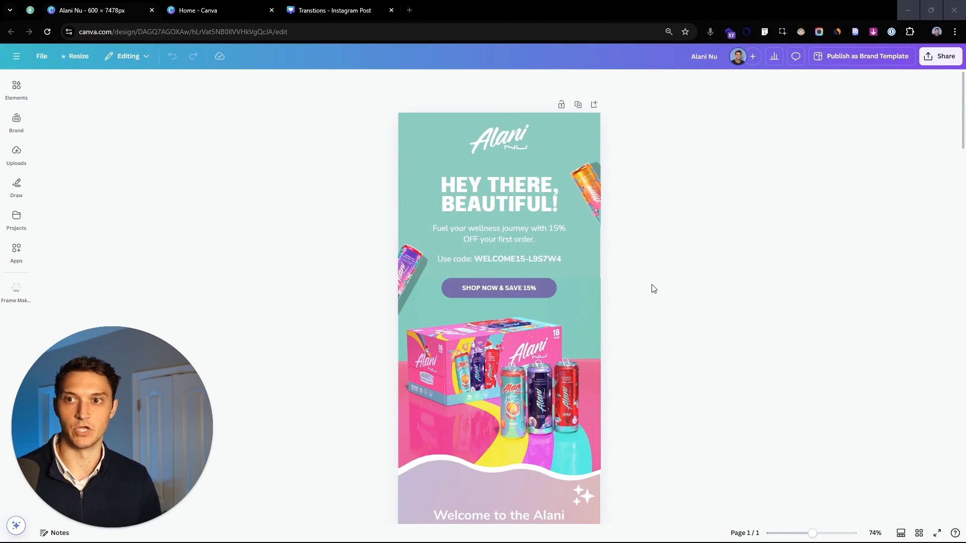
# Step: Create a new blank custom-size design 600 px wide and 8000 px high from the Canva home page
pyautogui.click(220, 16)
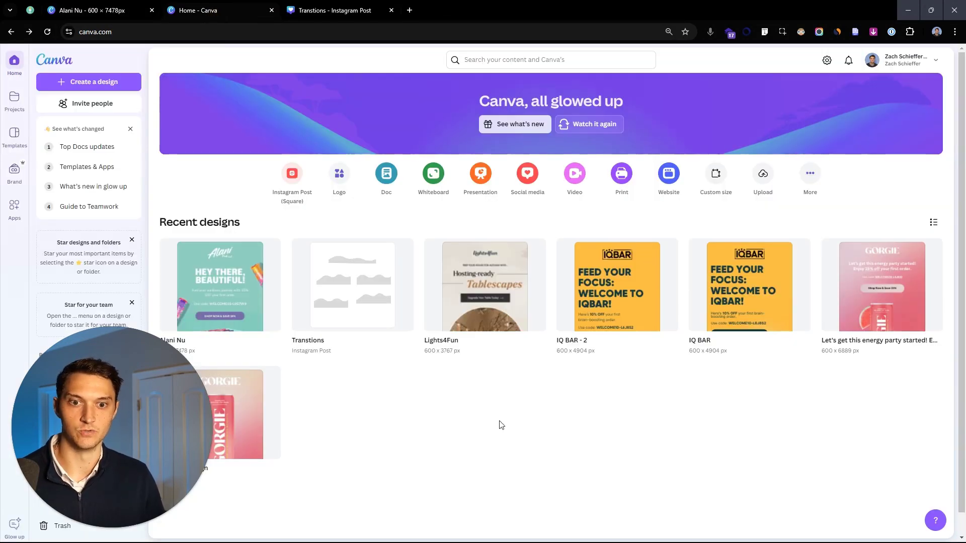
pyautogui.click(724, 172)
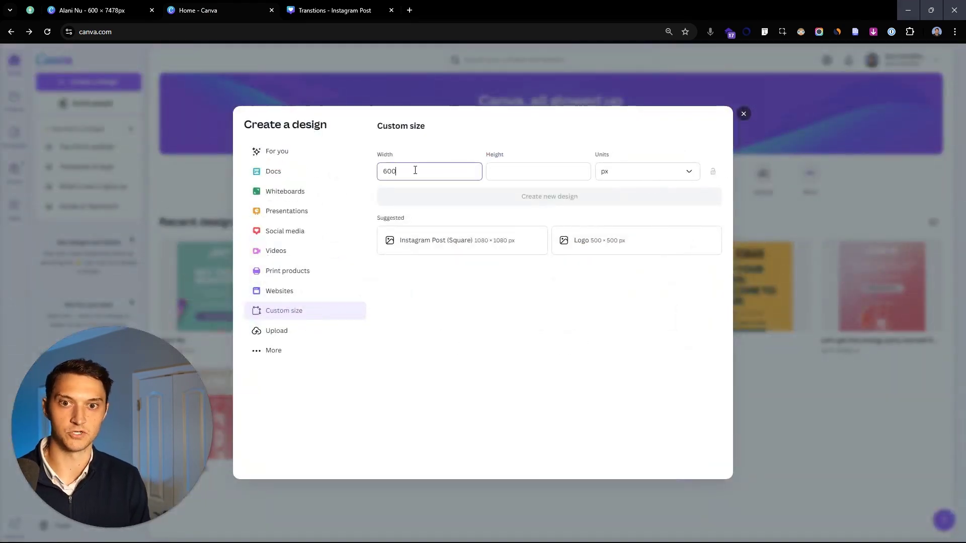
pyautogui.press('Tab')
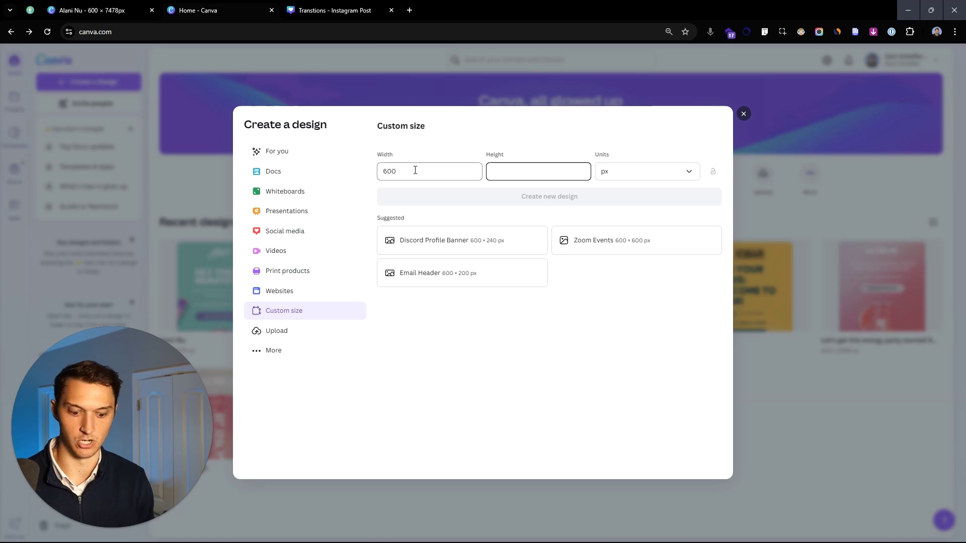
pyautogui.write('5000')
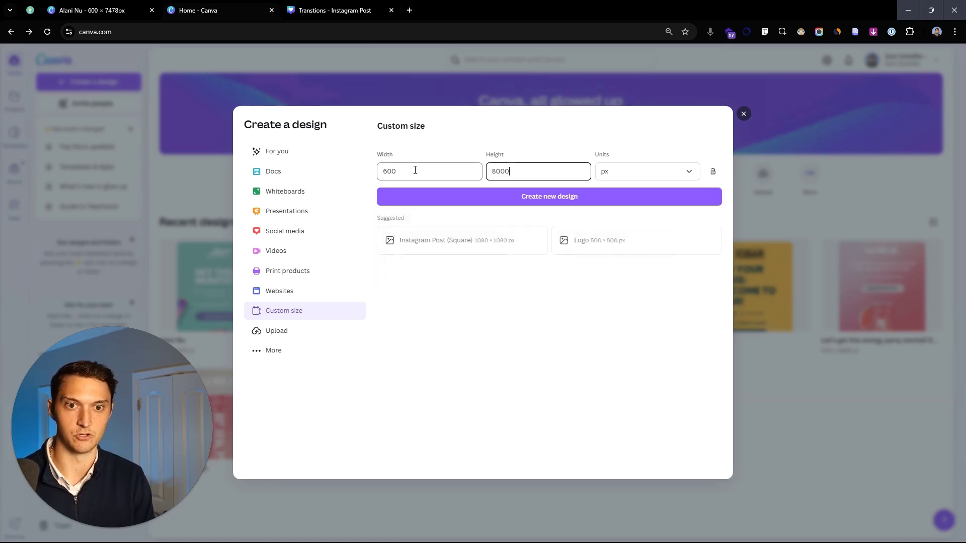
pyautogui.press('Return')
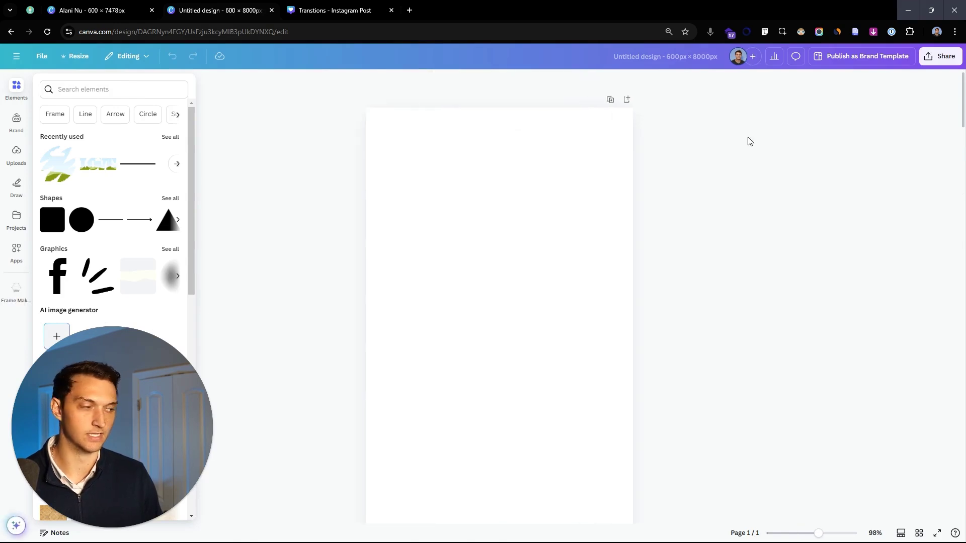
# Step: Add a square shape to the blank page
pyautogui.scroll(-1, 659, 123)
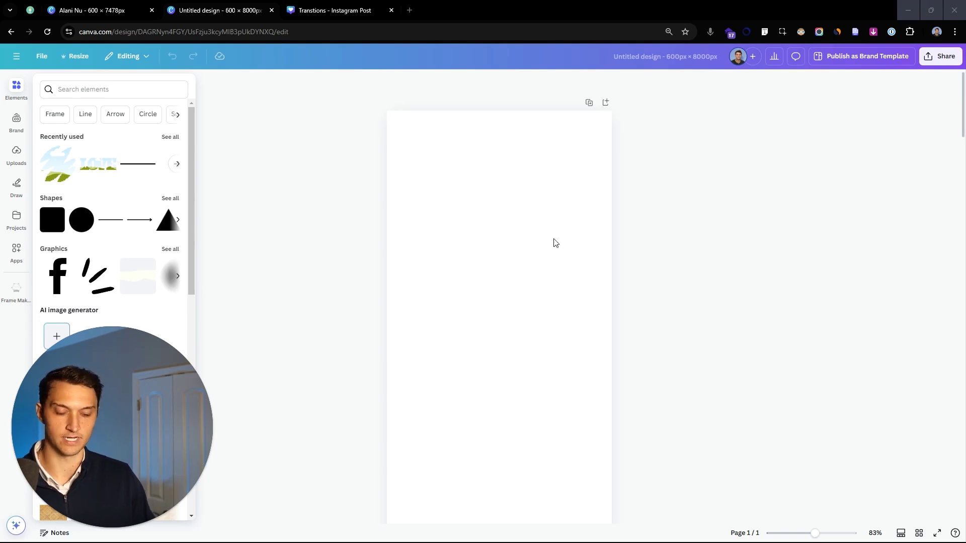
pyautogui.click(423, 169)
pyautogui.press('r')
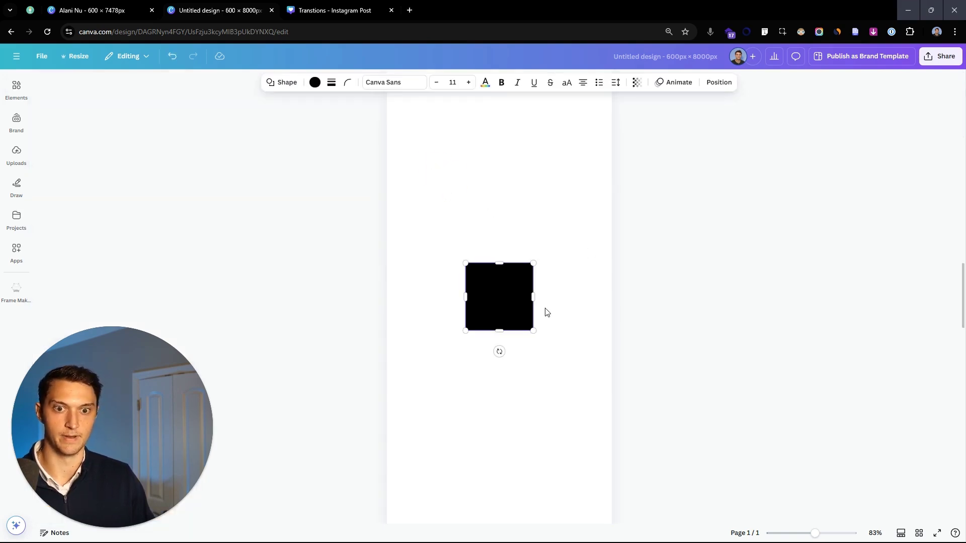
# Step: Move the black square to the top edge of the page and enlarge it to span the full page width
pyautogui.moveTo(500, 291); pyautogui.dragTo(436, 212)
pyautogui.scroll(12, 435, 212)
pyautogui.scroll(-6, 550, 305)
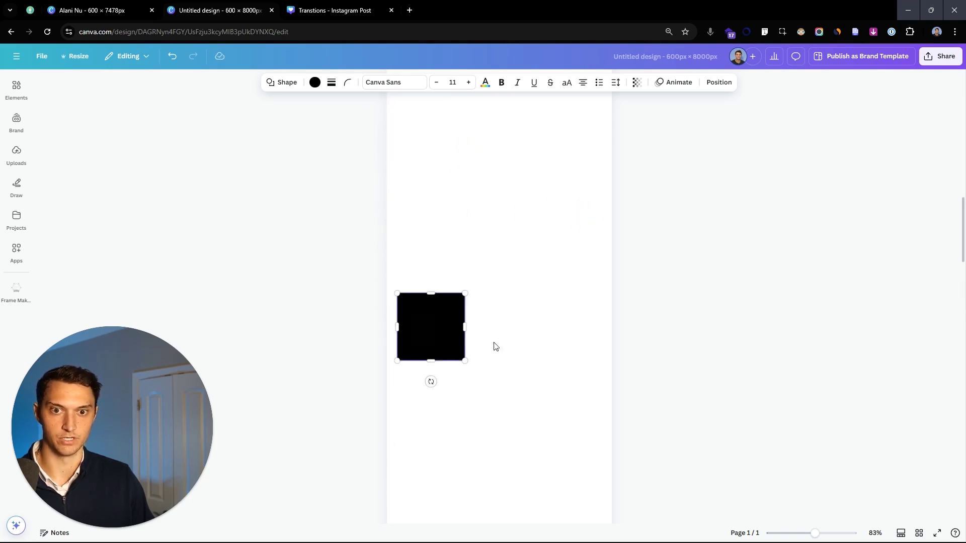
pyautogui.moveTo(457, 331); pyautogui.dragTo(501, 148)
pyautogui.scroll(-6, 442, 313)
pyautogui.scroll(2, 502, 201)
pyautogui.scroll(5, 500, 131)
pyautogui.moveTo(507, 207); pyautogui.dragTo(595, 345)
pyautogui.scroll(1, 428, 147)
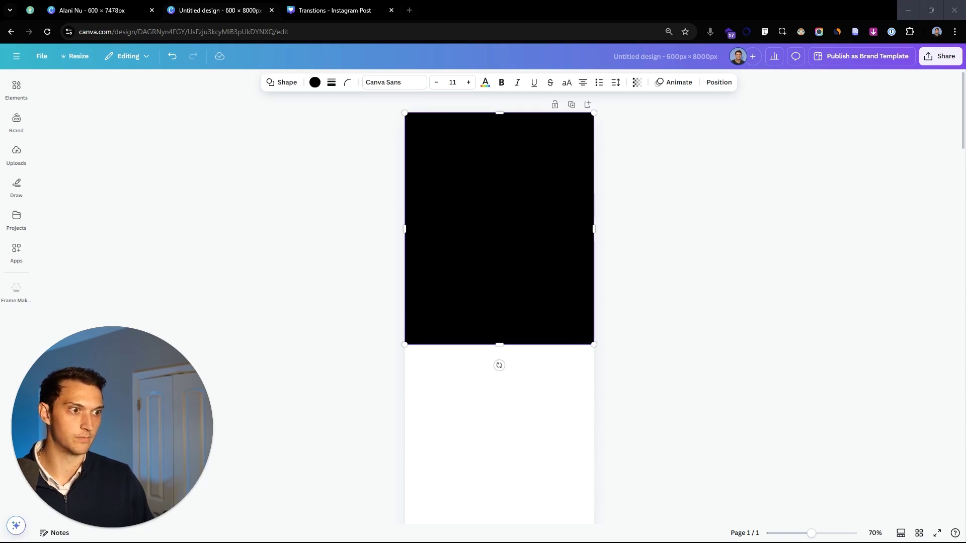
# Step: Fill the rectangle with the solid color #8AD2BF and extend its lower edge further down the page
pyautogui.click(315, 82)
pyautogui.click(51, 160)
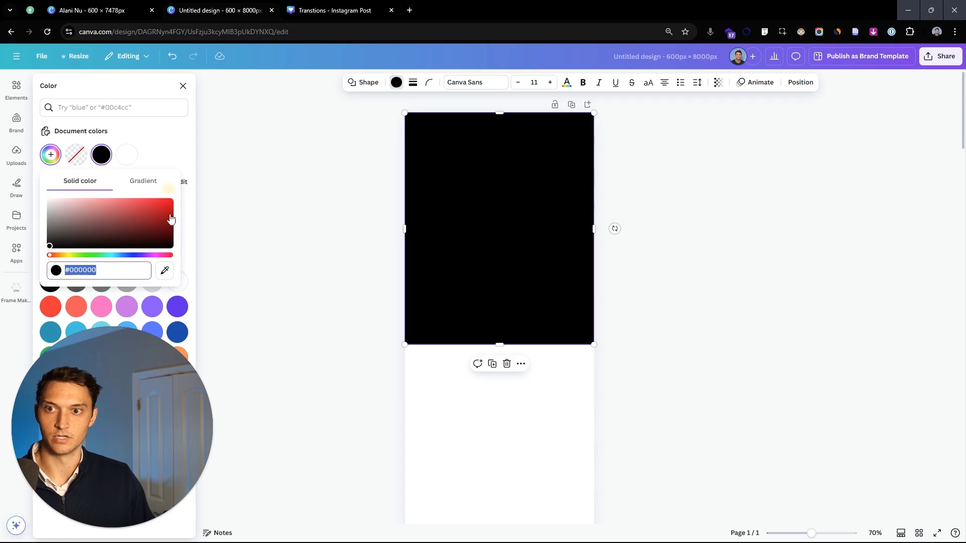
pyautogui.write('#8AD2BF')
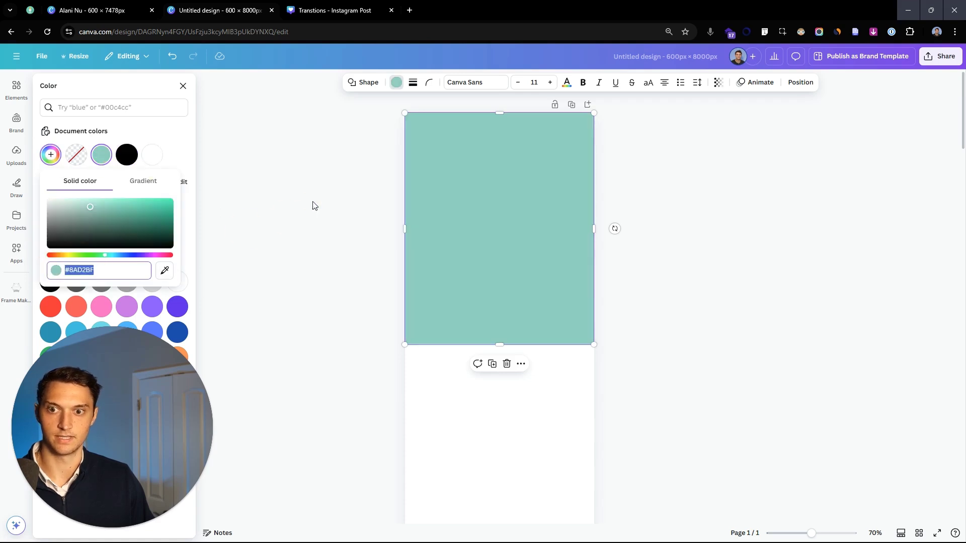
pyautogui.click(459, 258)
pyautogui.moveTo(500, 345); pyautogui.dragTo(584, 411)
pyautogui.click(637, 396)
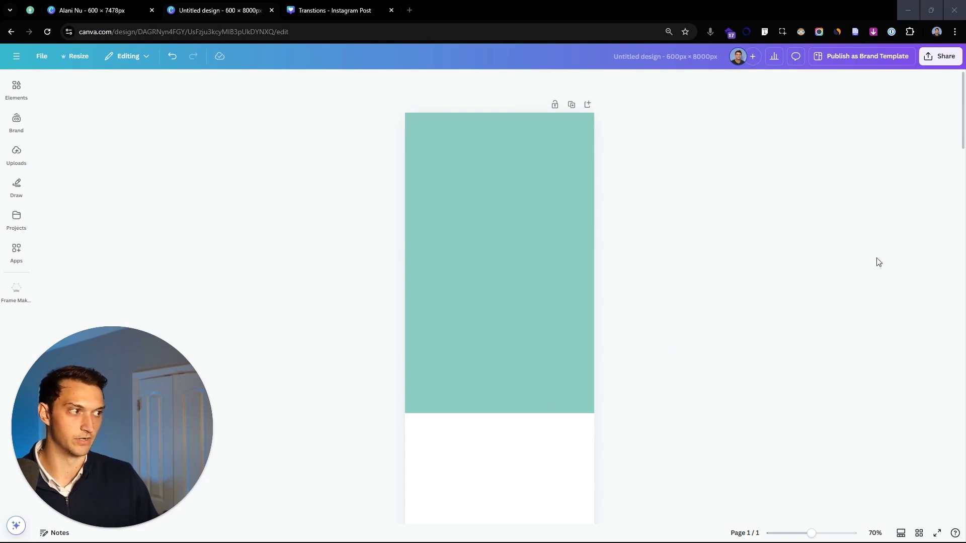
# Step: Paste the white Alani Nu logo, centered near the top of the teal rectangle
pyautogui.hotkey('ctrl', 'v')
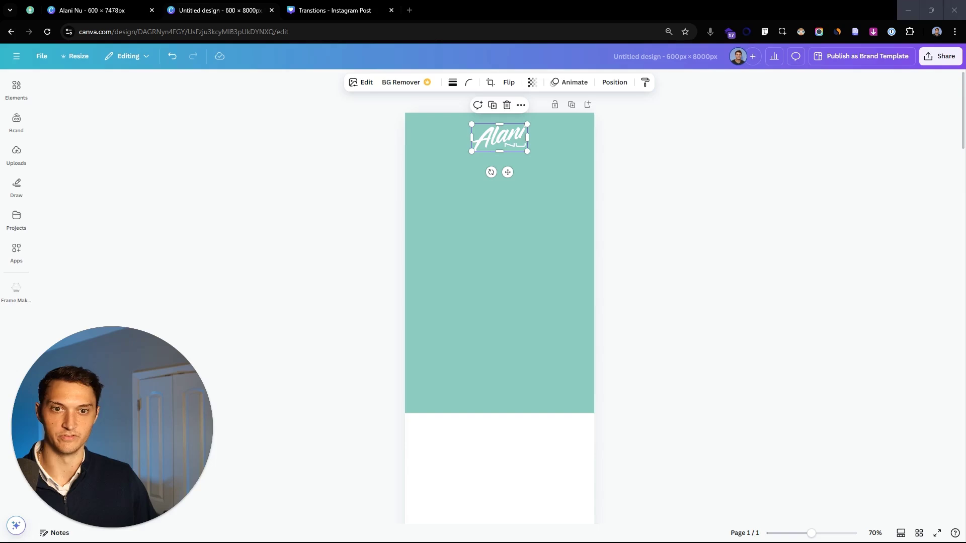
pyautogui.click(584, 437)
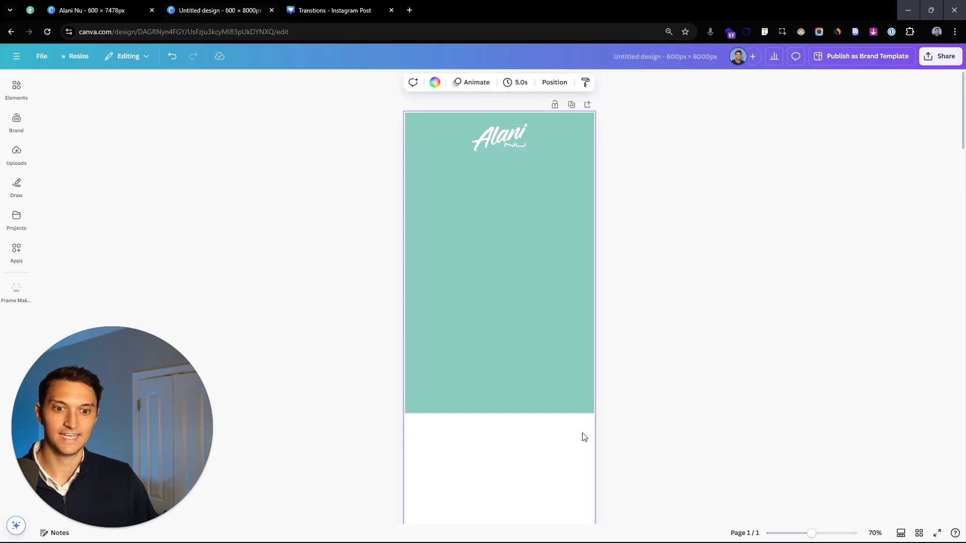
pyautogui.click(615, 438)
# Step: Add a text box just below the logo with the headline "Hey There, Beautiful!"
pyautogui.press('t')
pyautogui.click(550, 329)
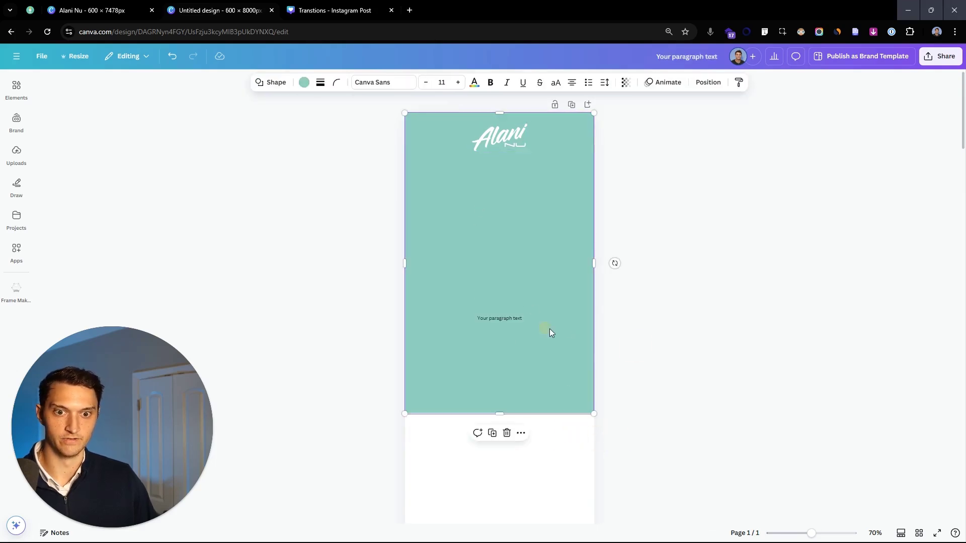
pyautogui.moveTo(507, 323); pyautogui.dragTo(506, 180)
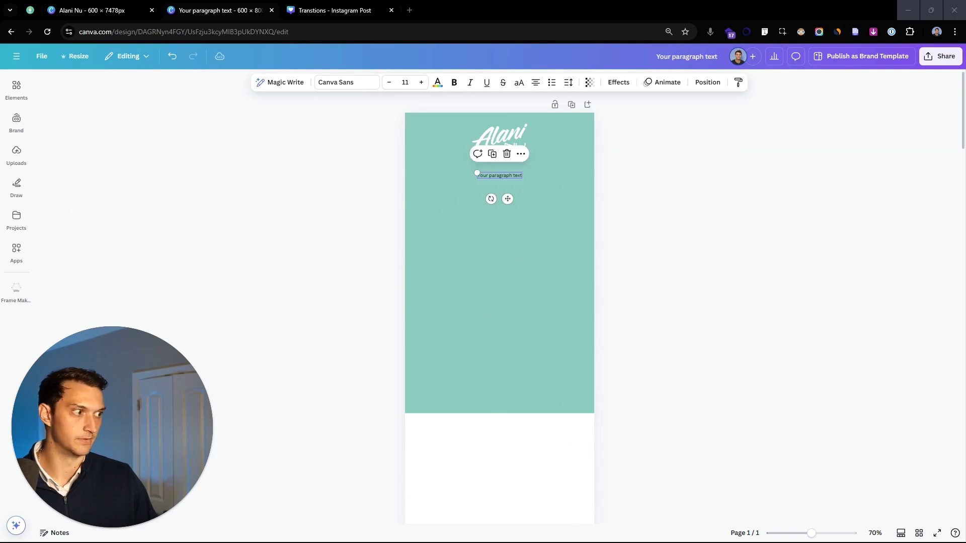
pyautogui.doubleClick(492, 174)
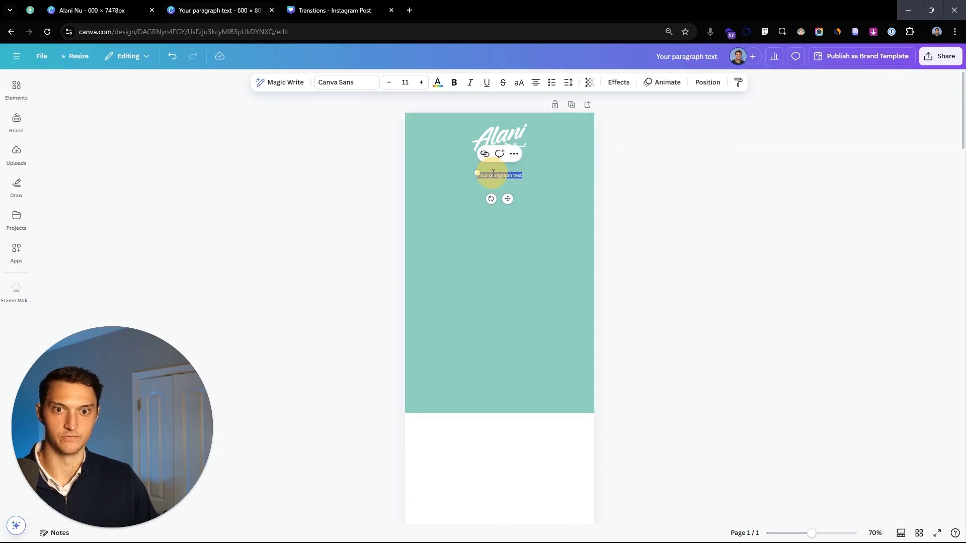
pyautogui.write('Hey There, Beautiful!')
# Step: Format the whole headline in uppercase and change its font to Epilogue
pyautogui.hotkey('ctrl', 'a')
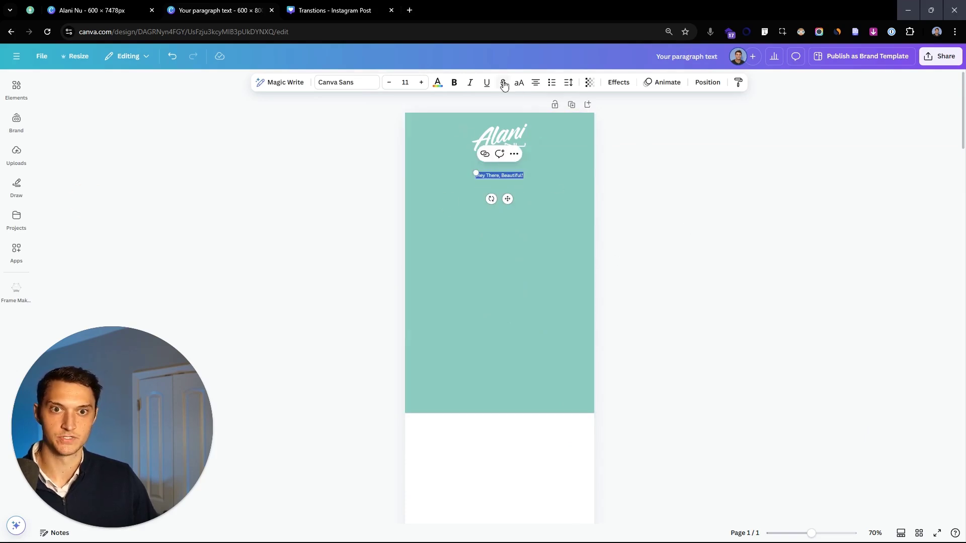
pyautogui.click(518, 84)
pyautogui.click(341, 83)
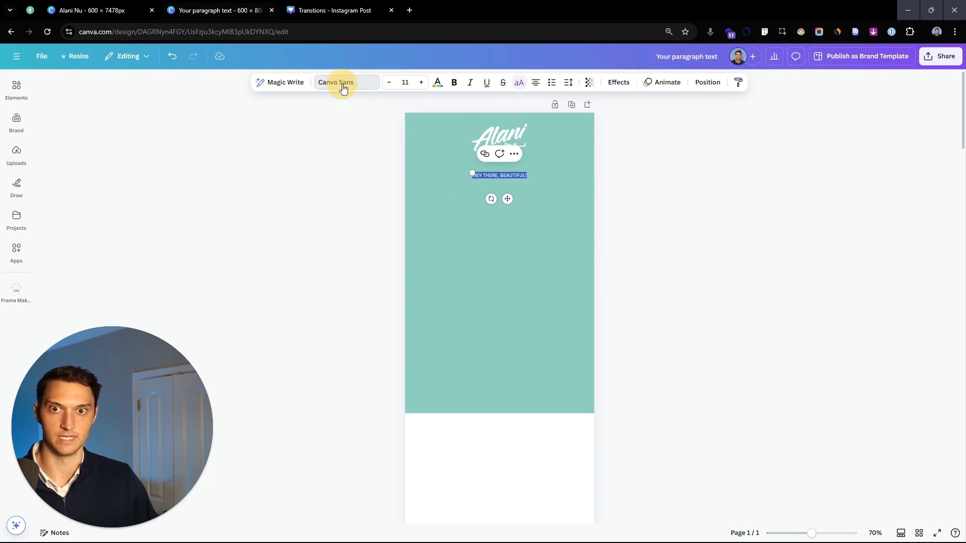
pyautogui.click(92, 127)
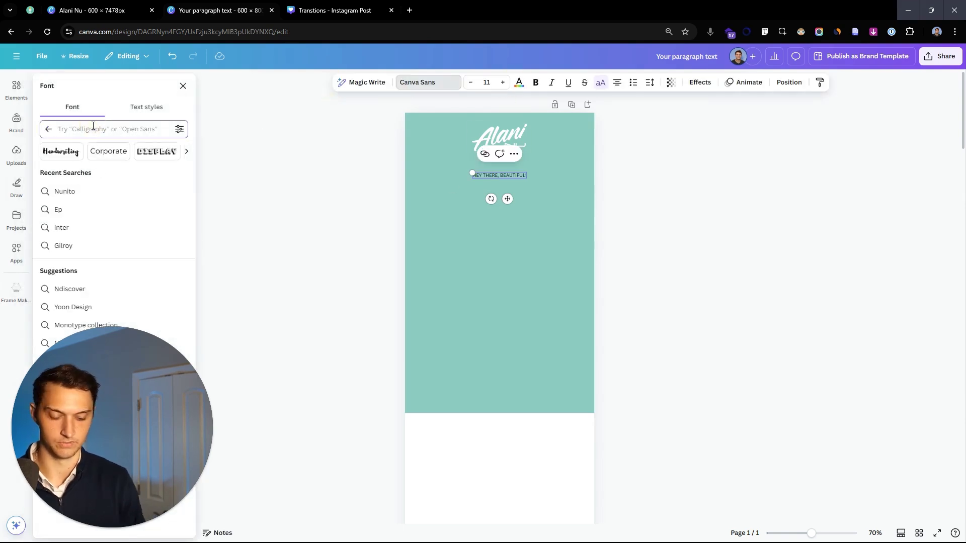
pyautogui.write('epi')
pyautogui.click(107, 175)
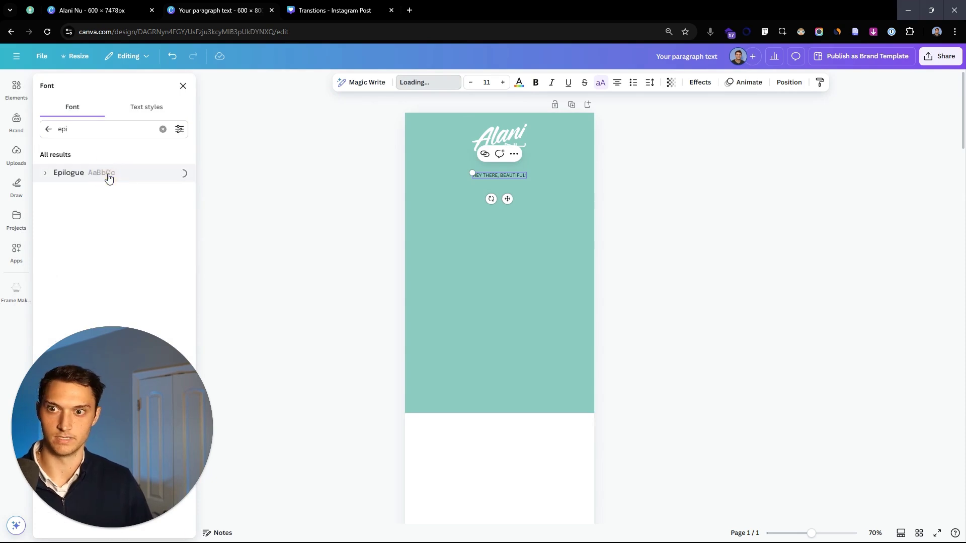
# Step: Set the headline's Epilogue font weight to Black
pyautogui.click(45, 173)
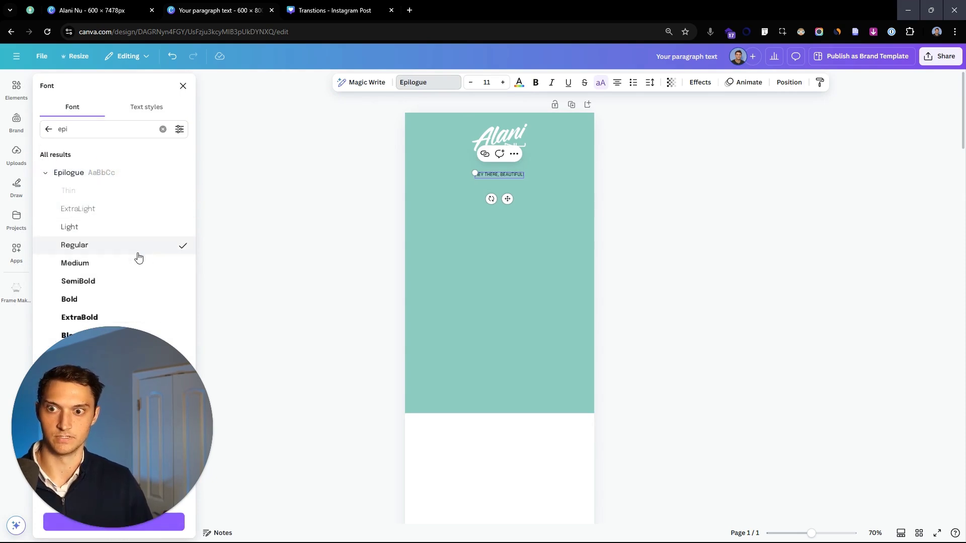
pyautogui.click(88, 322)
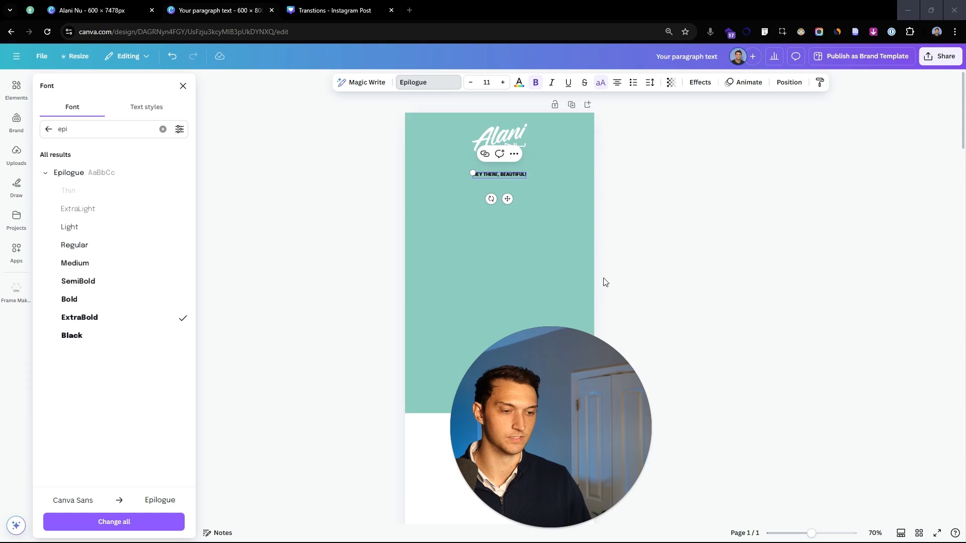
pyautogui.click(123, 335)
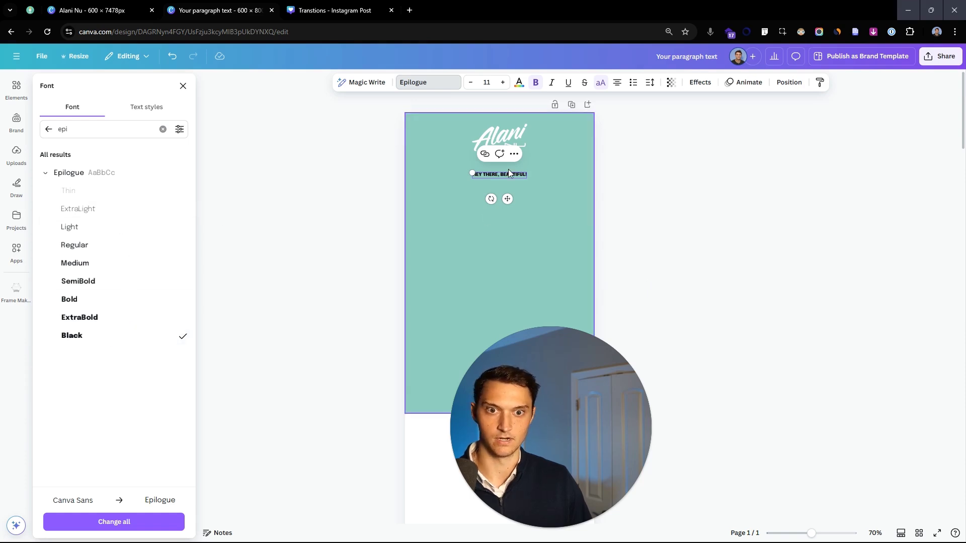
# Step: Enlarge the headline to font size 55.7, wrapped on two lines and centered on the page below the logo
pyautogui.click(557, 199)
pyautogui.click(521, 176)
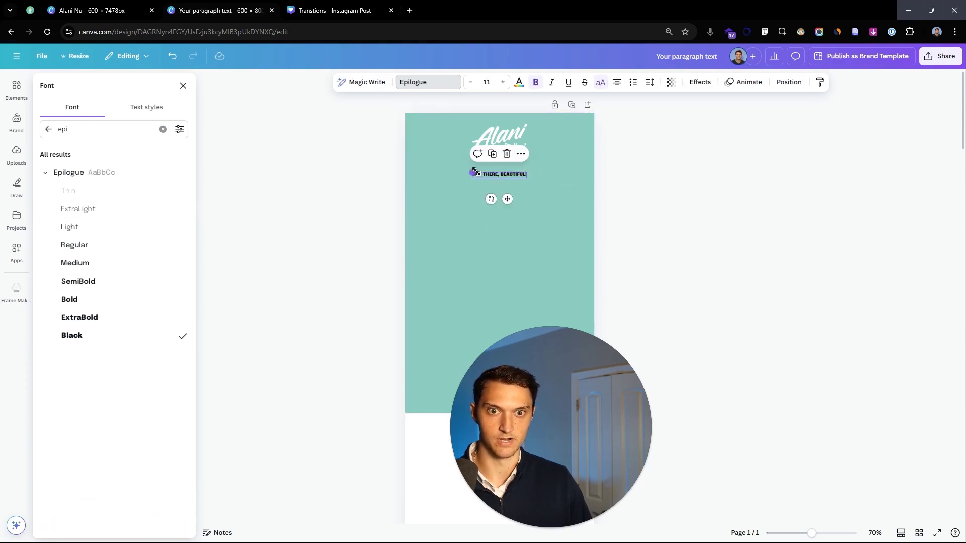
pyautogui.moveTo(473, 173); pyautogui.dragTo(524, 183)
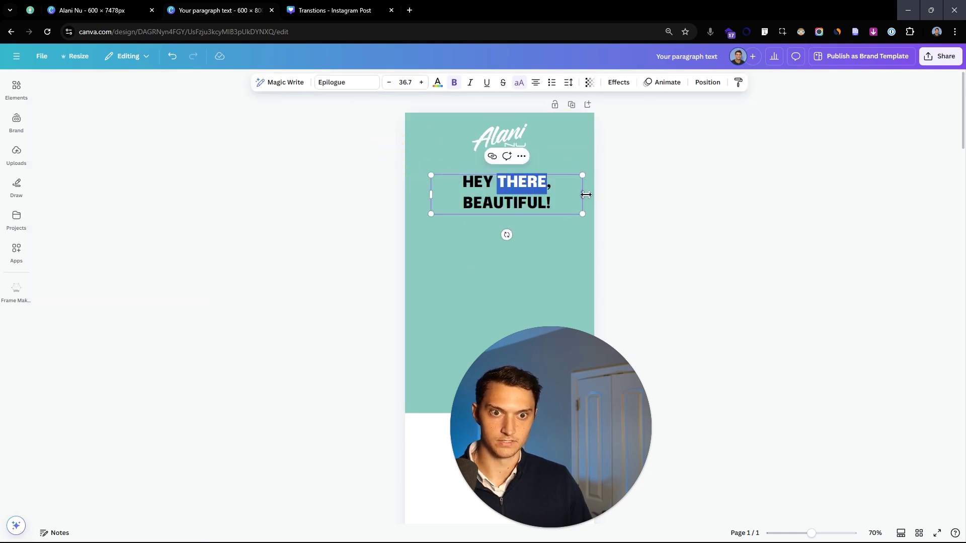
pyautogui.click(645, 218)
pyautogui.moveTo(551, 203); pyautogui.dragTo(661, 246)
pyautogui.moveTo(585, 207); pyautogui.dragTo(549, 205)
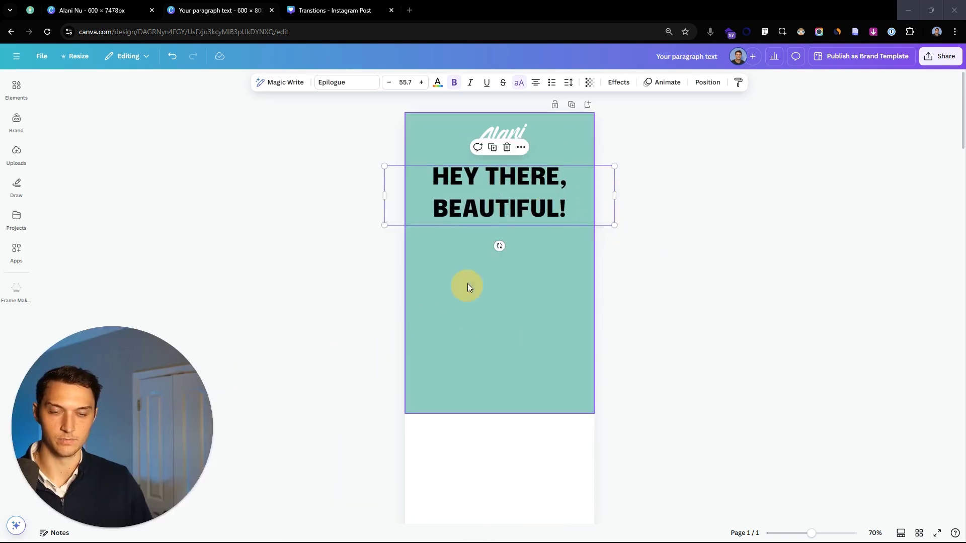
# Step: Change the color of the whole headline to white
pyautogui.tripleClick(533, 201)
pyautogui.click(438, 82)
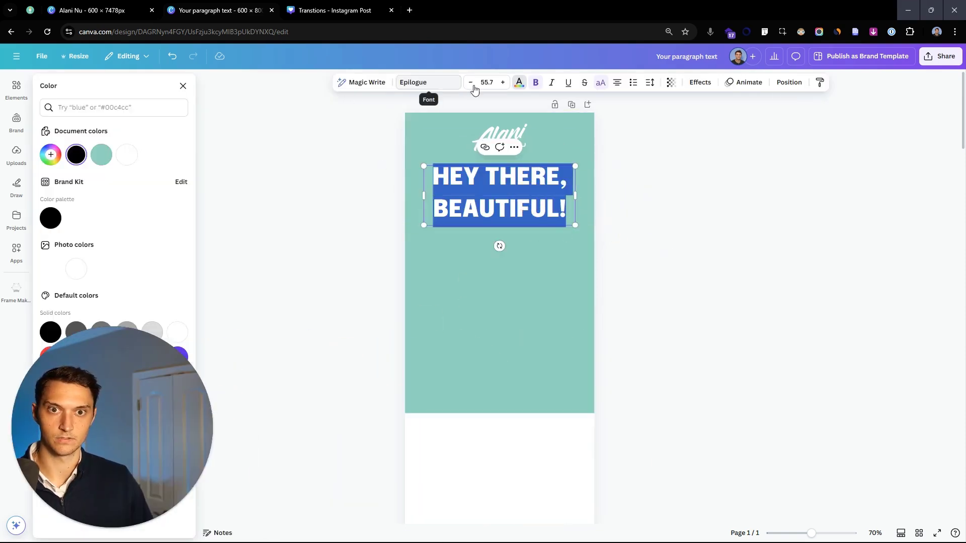
pyautogui.click(127, 155)
pyautogui.click(622, 239)
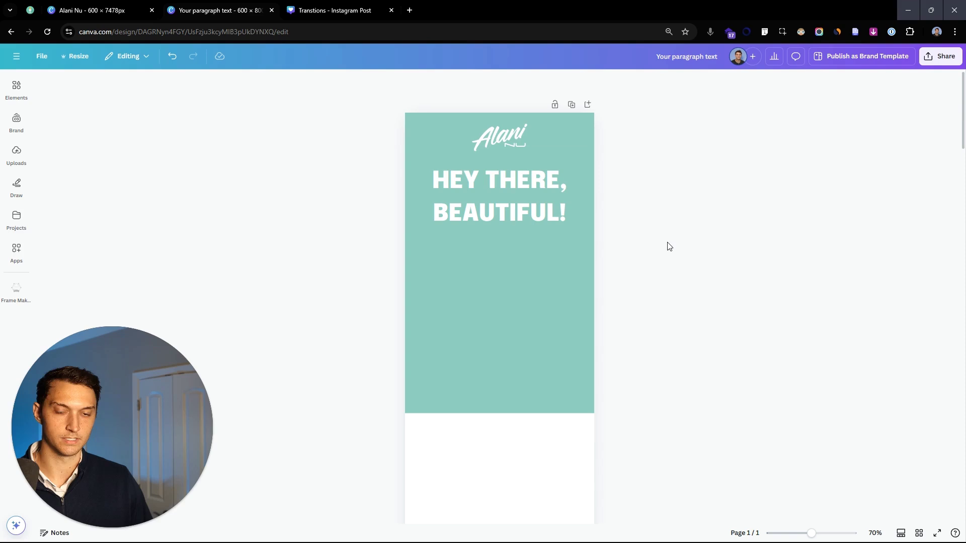
# Step: Tighten the line spacing of the headline so its two lines sit closer together
pyautogui.click(549, 196)
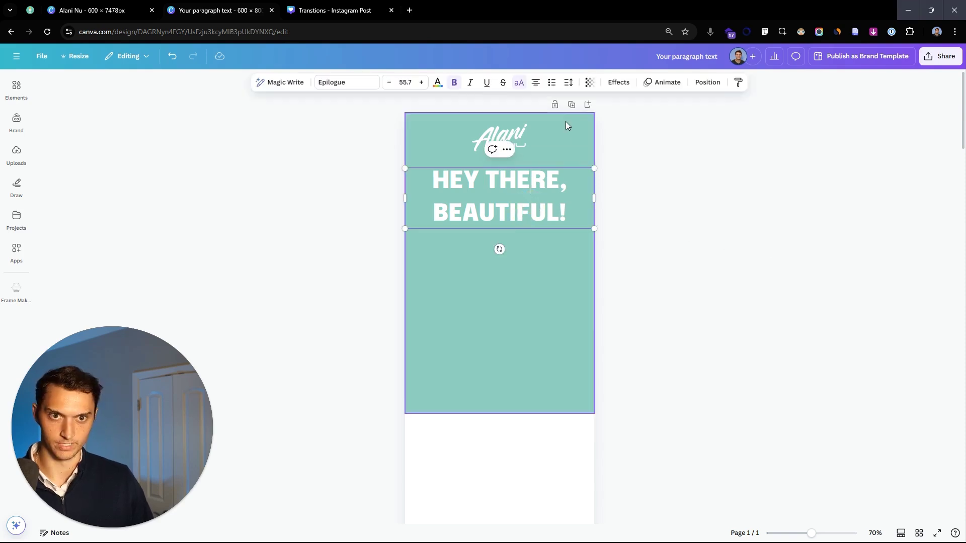
pyautogui.click(568, 82)
pyautogui.moveTo(552, 150); pyautogui.dragTo(540, 151)
pyautogui.click(717, 225)
pyautogui.scroll(-1, 714, 224)
pyautogui.scroll(1, 713, 225)
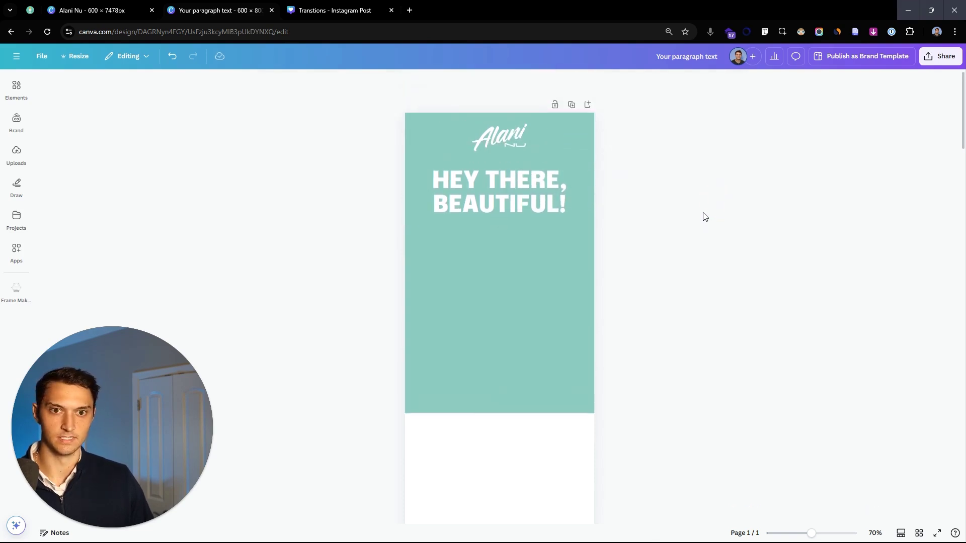
pyautogui.press('t')
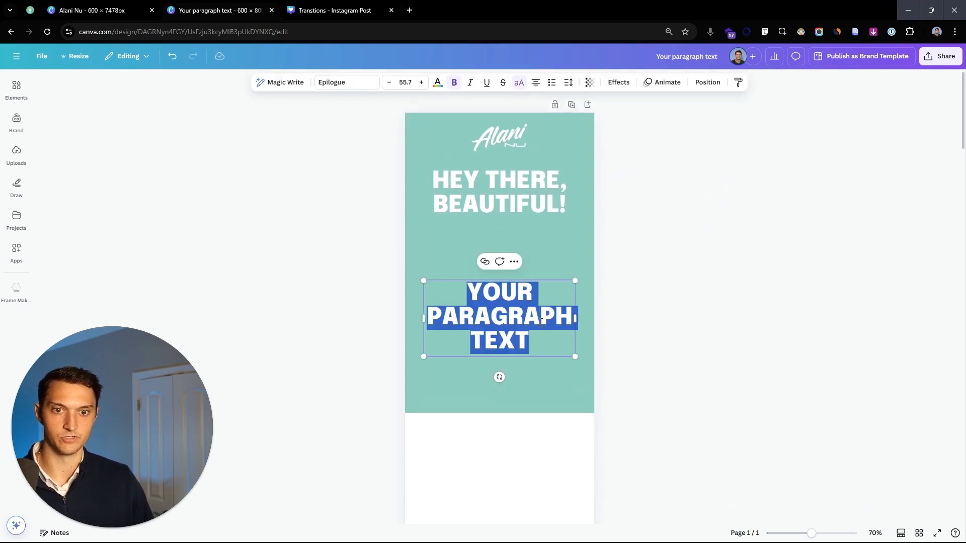
pyautogui.click(629, 318)
pyautogui.click(519, 275)
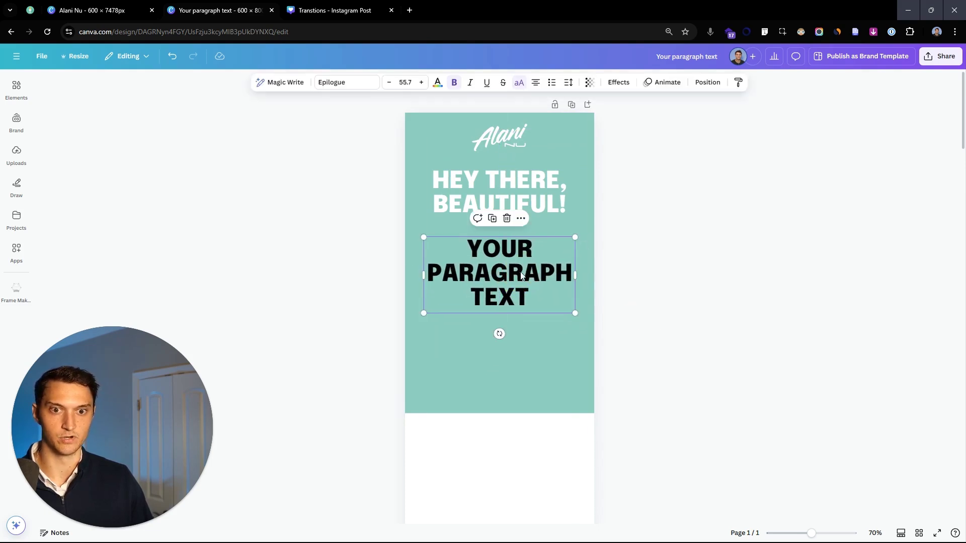
pyautogui.moveTo(522, 275); pyautogui.dragTo(528, 265)
pyautogui.press('Delete')
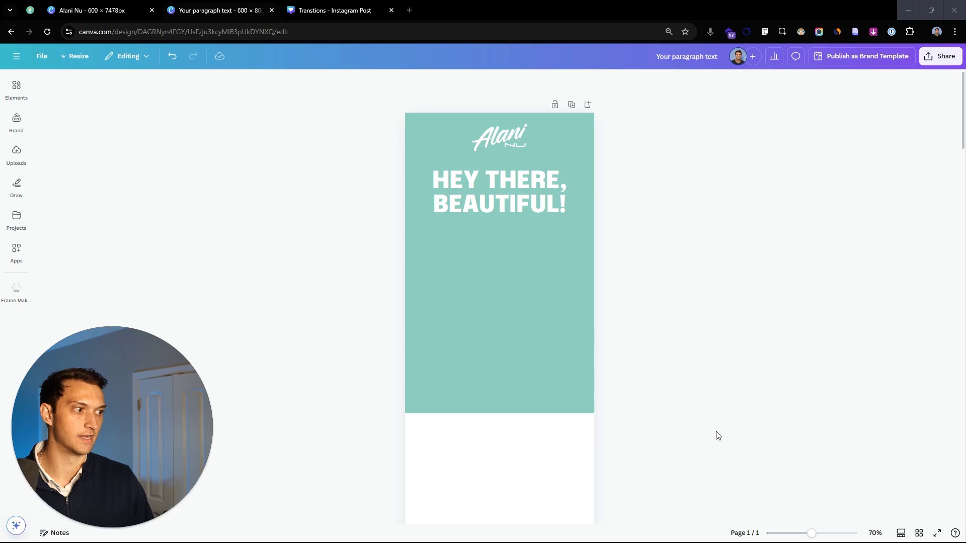
pyautogui.click(544, 474)
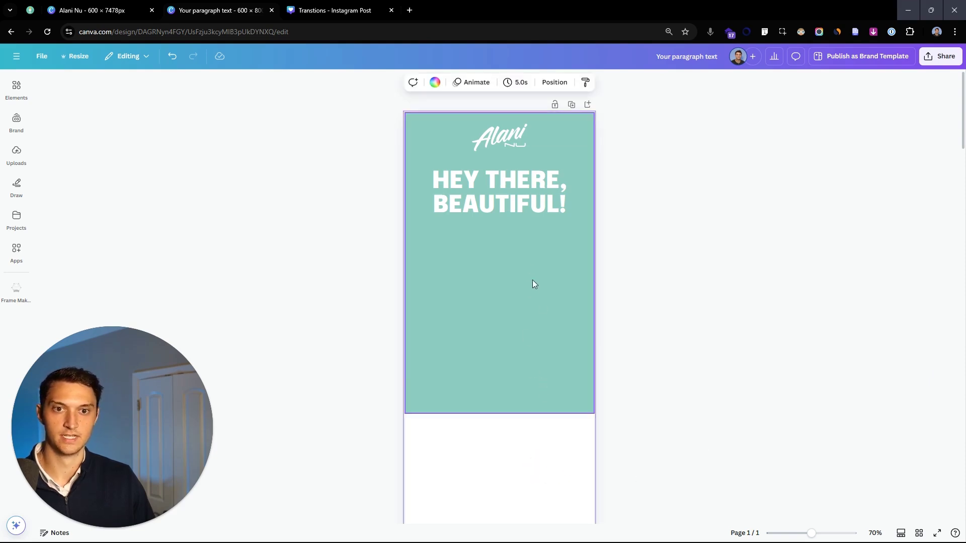
pyautogui.scroll(-6, 532, 285)
pyautogui.keyDown('ctrl'); pyautogui.scroll(-5, 507, 429); pyautogui.keyUp('ctrl')
pyautogui.scroll(-2, 518, 347)
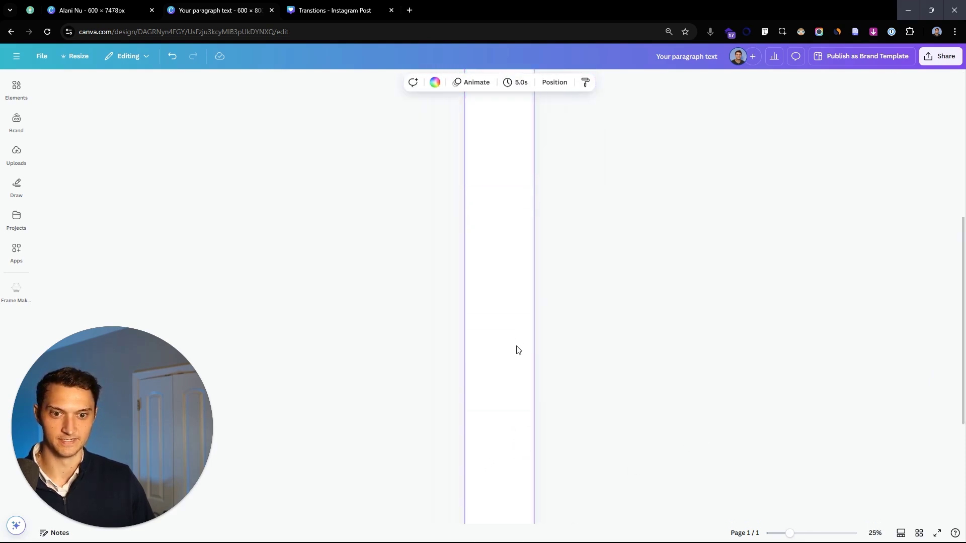
pyautogui.keyDown('ctrl'); pyautogui.scroll(-3, 517, 332); pyautogui.keyUp('ctrl')
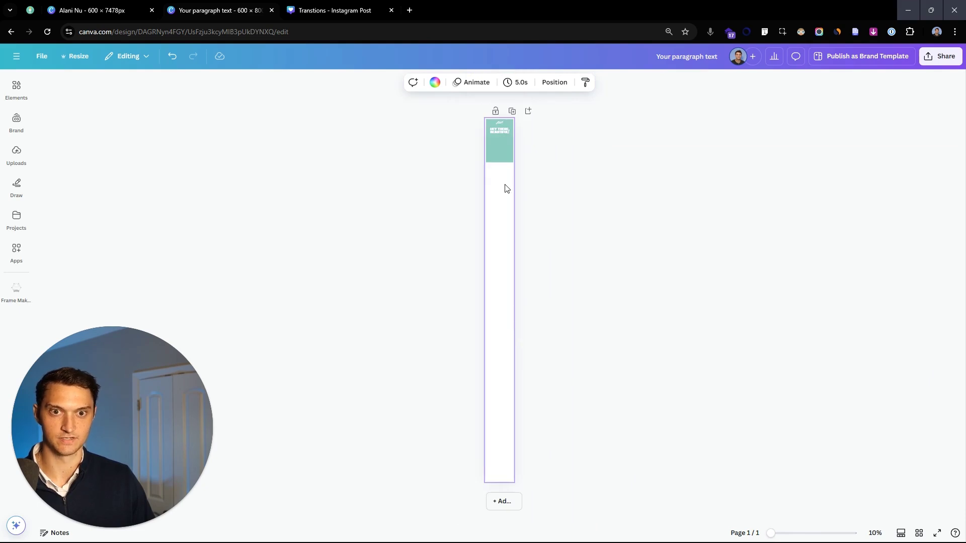
pyautogui.click(420, 231)
pyautogui.moveTo(411, 185); pyautogui.dragTo(630, 386)
pyautogui.keyDown('ctrl'); pyautogui.scroll(4, 502, 170); pyautogui.keyUp('ctrl')
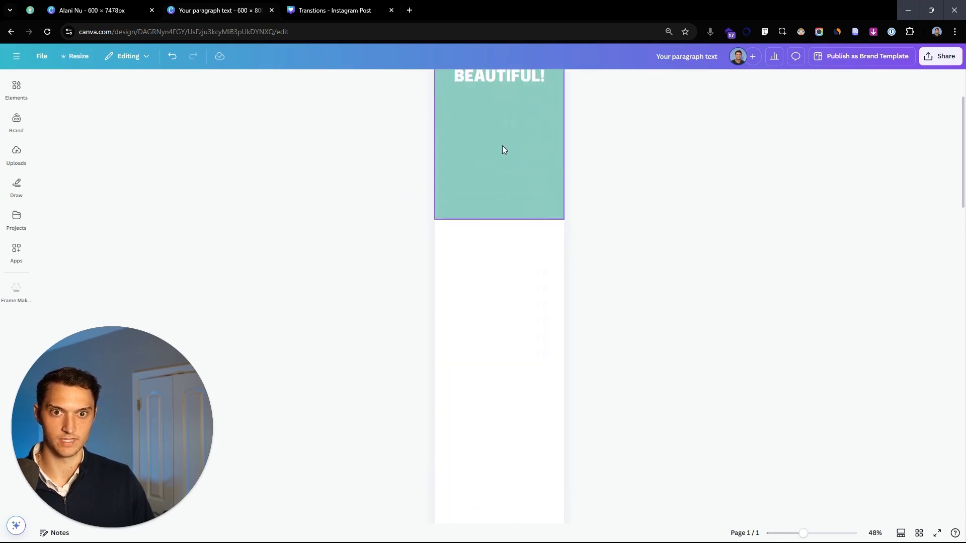
# Step: Paste the white Nunito 15% OFF offer text with its discount-code line, and center both just below the headline
pyautogui.click(502, 149)
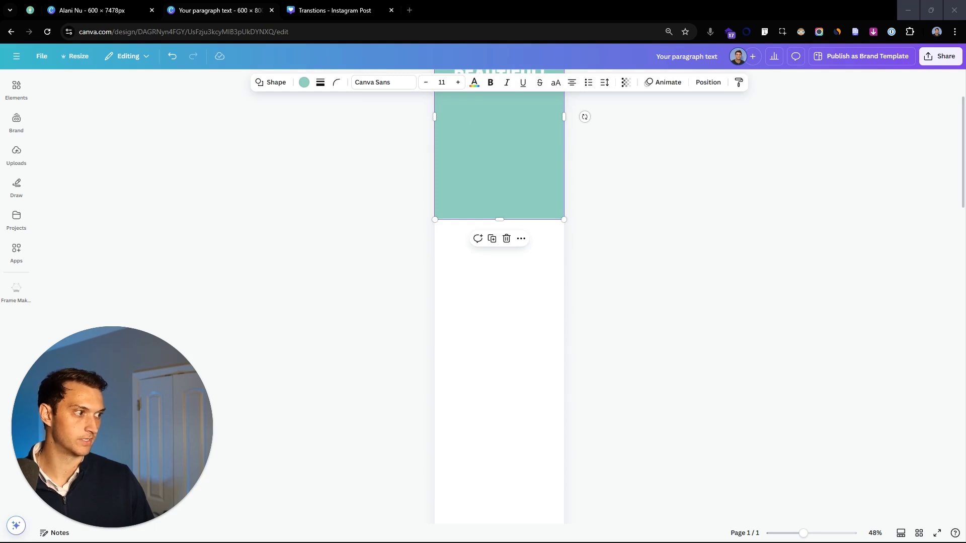
pyautogui.click(561, 308)
pyautogui.hotkey('ctrl', 'v')
pyautogui.scroll(-8, 543, 294)
pyautogui.keyDown('ctrl'); pyautogui.scroll(-4, 543, 289); pyautogui.keyUp('ctrl')
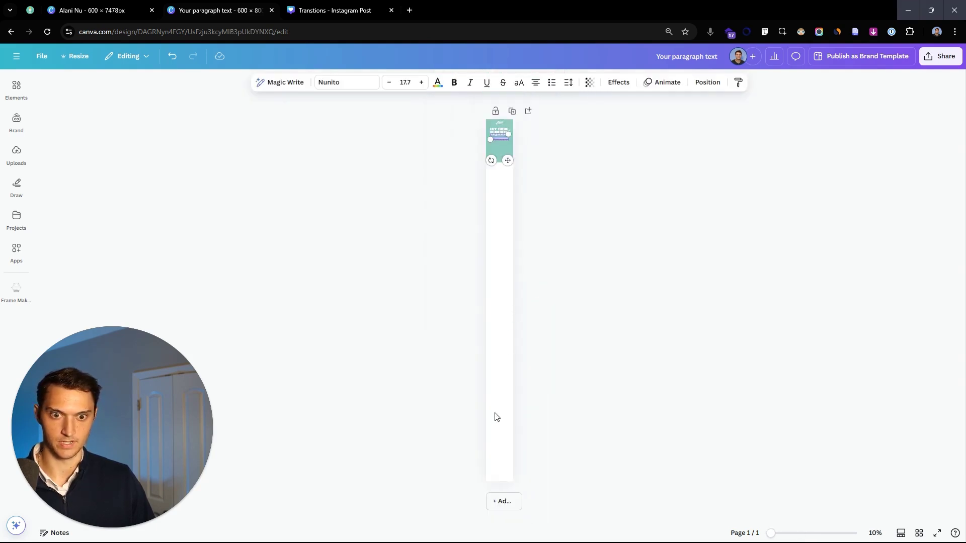
pyautogui.click(463, 370)
pyautogui.moveTo(406, 204); pyautogui.dragTo(691, 401)
pyautogui.keyDown('ctrl'); pyautogui.scroll(6, 503, 132); pyautogui.keyUp('ctrl')
pyautogui.moveTo(524, 170); pyautogui.dragTo(544, 179)
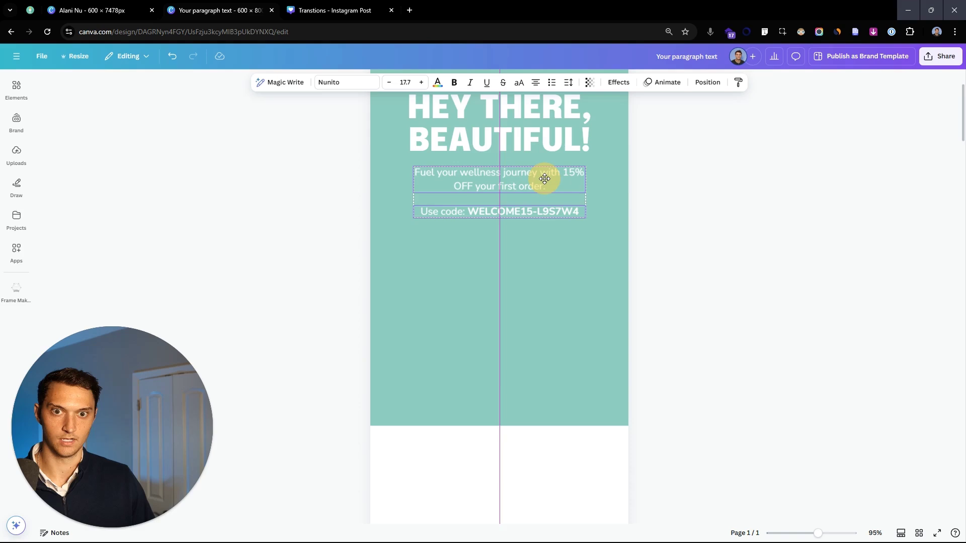
pyautogui.click(711, 229)
pyautogui.scroll(2, 711, 226)
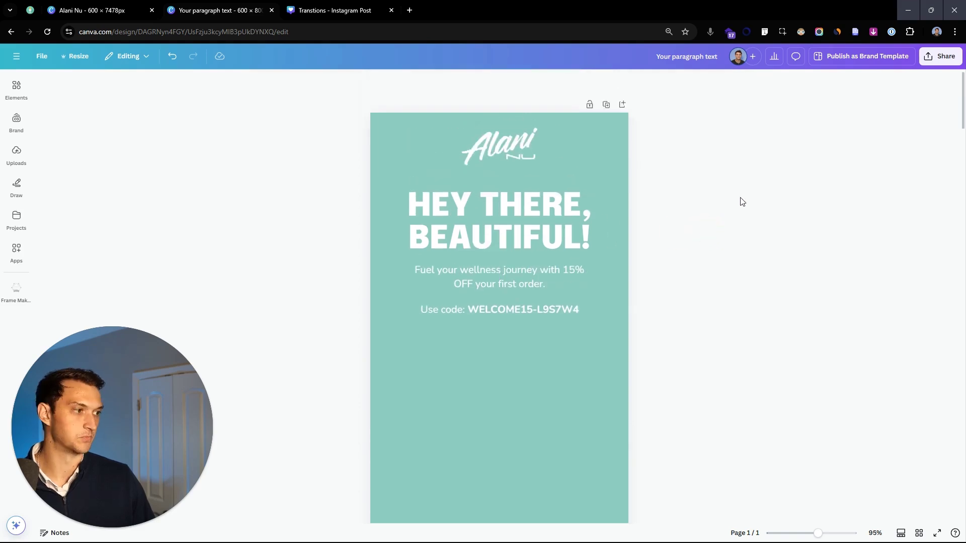
# Step: Underline the entire discount code in the "Use code:" line
pyautogui.click(499, 305)
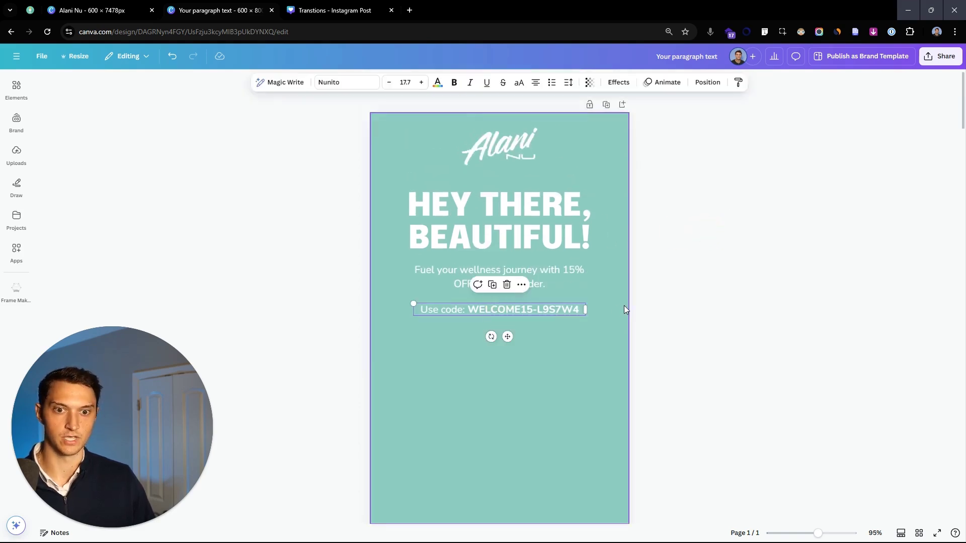
pyautogui.click(521, 322)
pyautogui.click(517, 309)
pyautogui.doubleClick(508, 309)
pyautogui.click(503, 309)
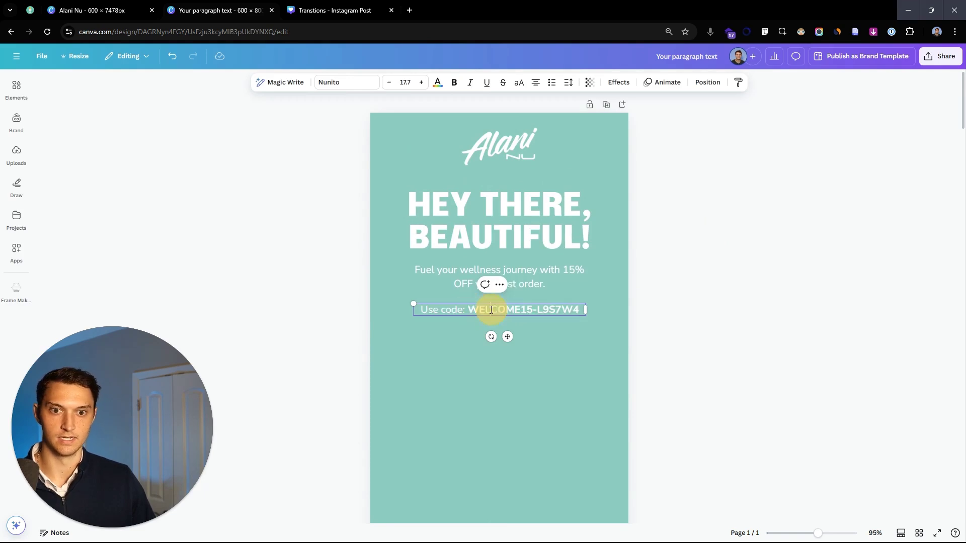
pyautogui.moveTo(472, 310); pyautogui.dragTo(588, 310)
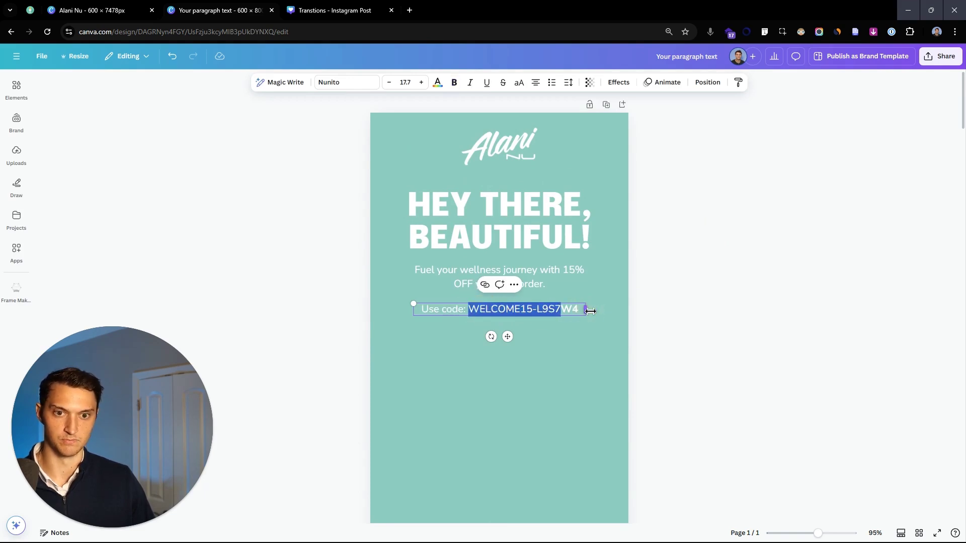
pyautogui.hotkey('ctrl', 'u')
pyautogui.click(684, 317)
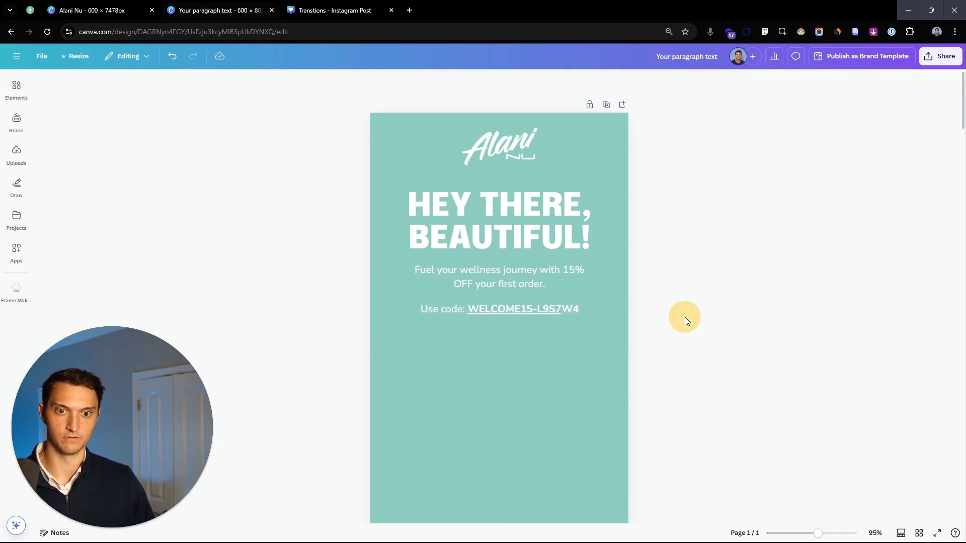
pyautogui.click(470, 310)
pyautogui.moveTo(470, 310); pyautogui.dragTo(594, 309)
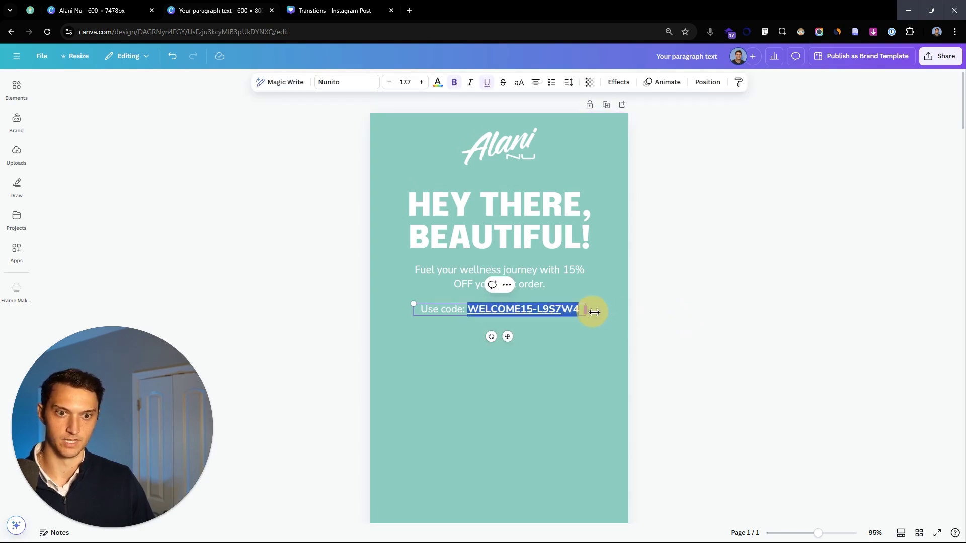
pyautogui.click(680, 304)
# Step: Add a rectangle shape on the white part of the page and size it as a wide, short button
pyautogui.scroll(-1, 680, 305)
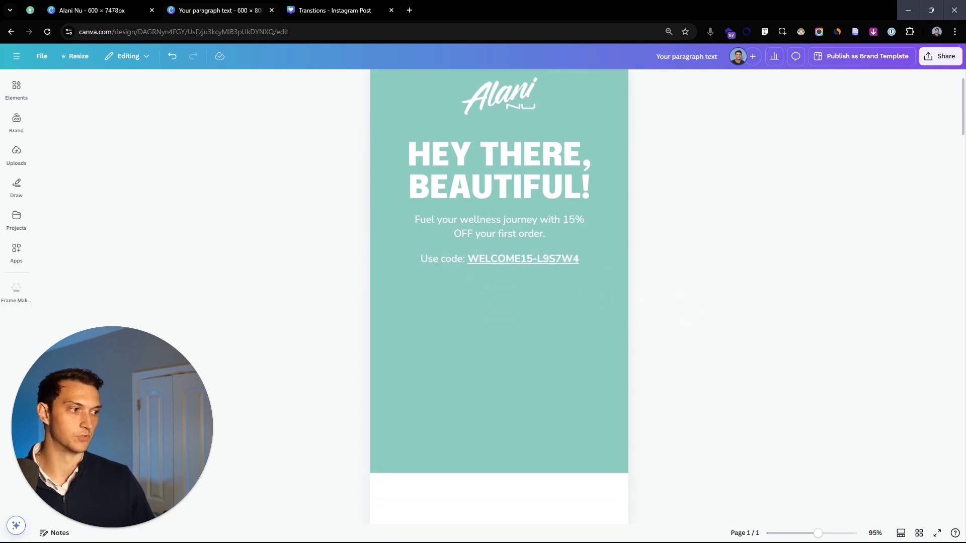
pyautogui.scroll(-1, 636, 299)
pyautogui.click(571, 457)
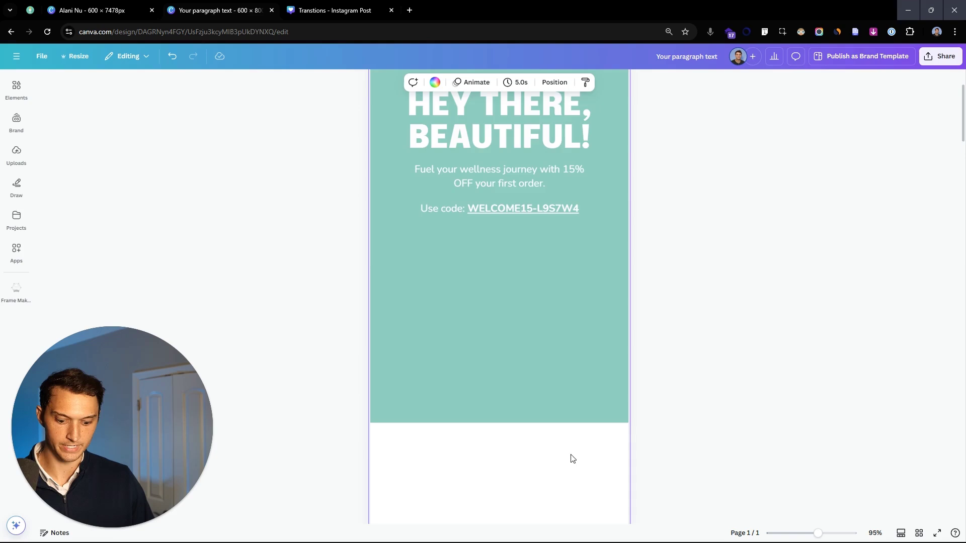
pyautogui.press('r')
pyautogui.moveTo(509, 293); pyautogui.dragTo(575, 255)
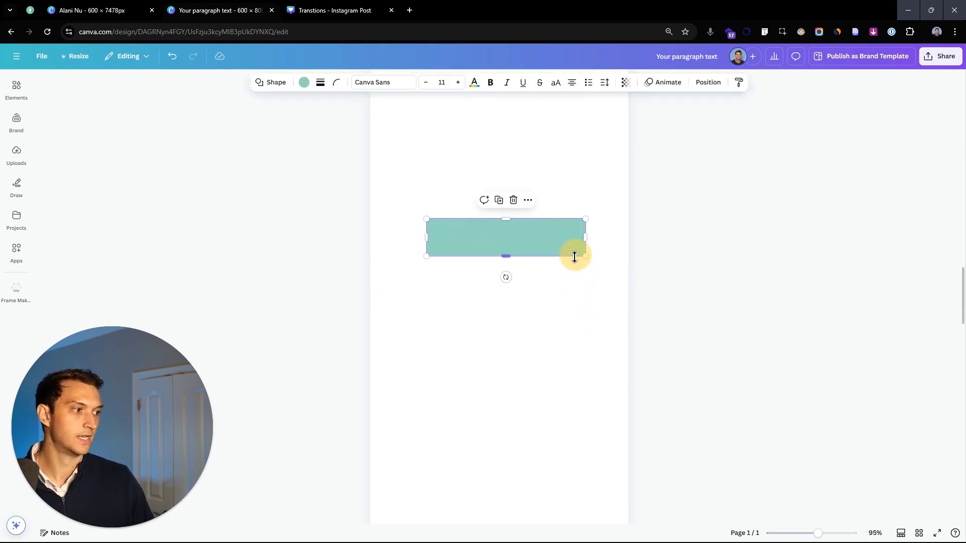
# Step: Fill the button rectangle with a solid purple color by pasting its hex code
pyautogui.click(304, 82)
pyautogui.click(50, 154)
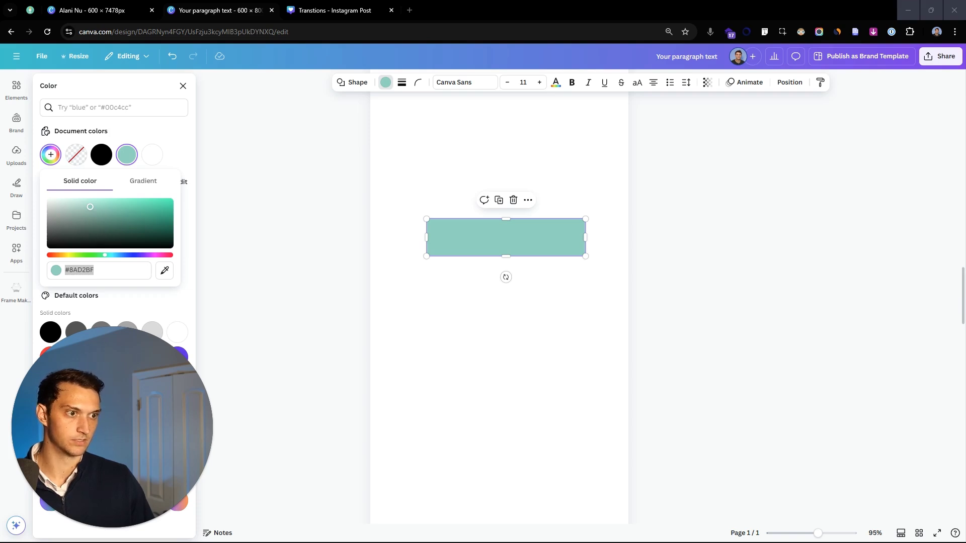
pyautogui.click(101, 267)
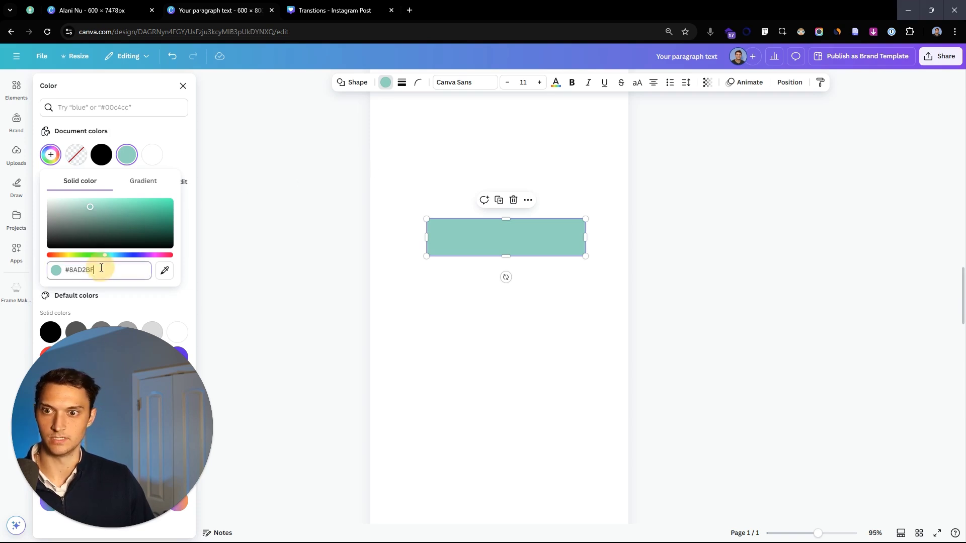
pyautogui.hotkey('ctrl', 'v')
# Step: Move the purple button rectangle into the teal hero section, centered just below the discount-code line
pyautogui.click(518, 240)
pyautogui.moveTo(518, 241); pyautogui.dragTo(509, 164)
pyautogui.scroll(-5, 520, 240)
pyautogui.scroll(5, 498, 151)
pyautogui.scroll(3, 559, 212)
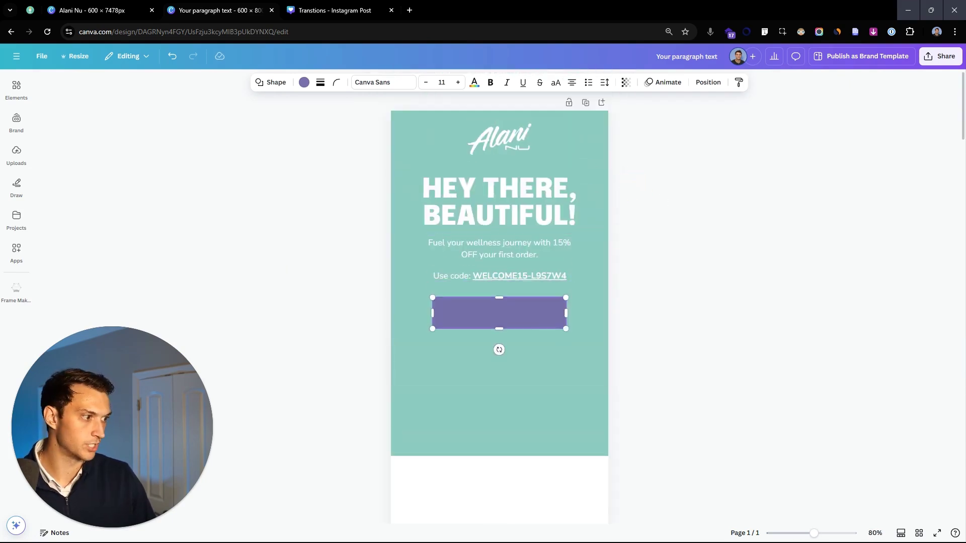
# Step: Duplicate the offer paragraph to the empty area below the purple button and replace the copy's text with "SHOP NOW & SAVE 15%"
pyautogui.click(505, 249)
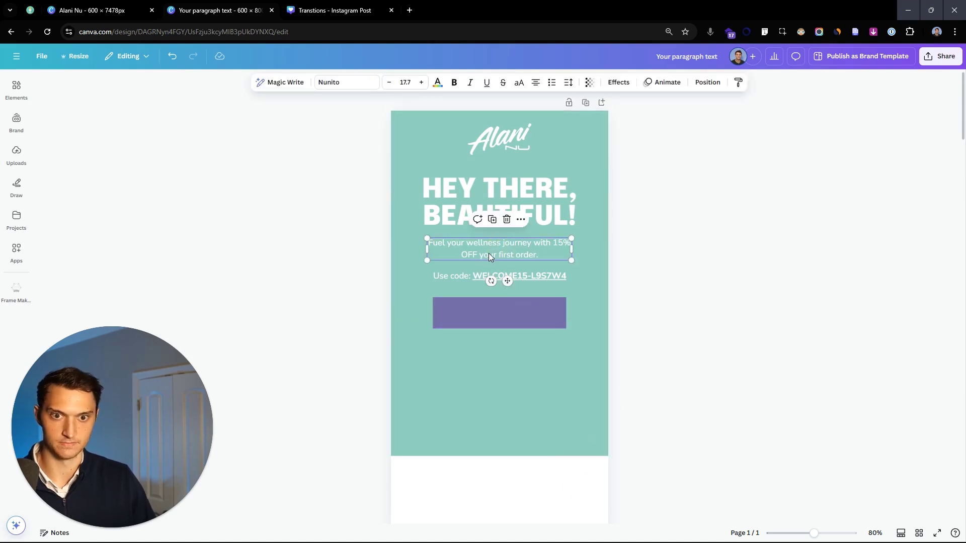
pyautogui.moveTo(517, 248); pyautogui.dragTo(523, 394)
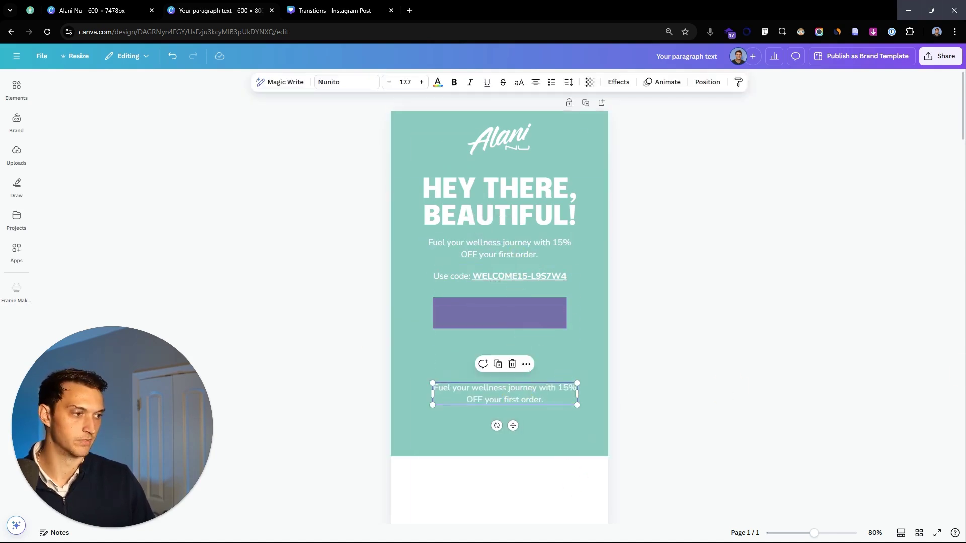
pyautogui.tripleClick(553, 391)
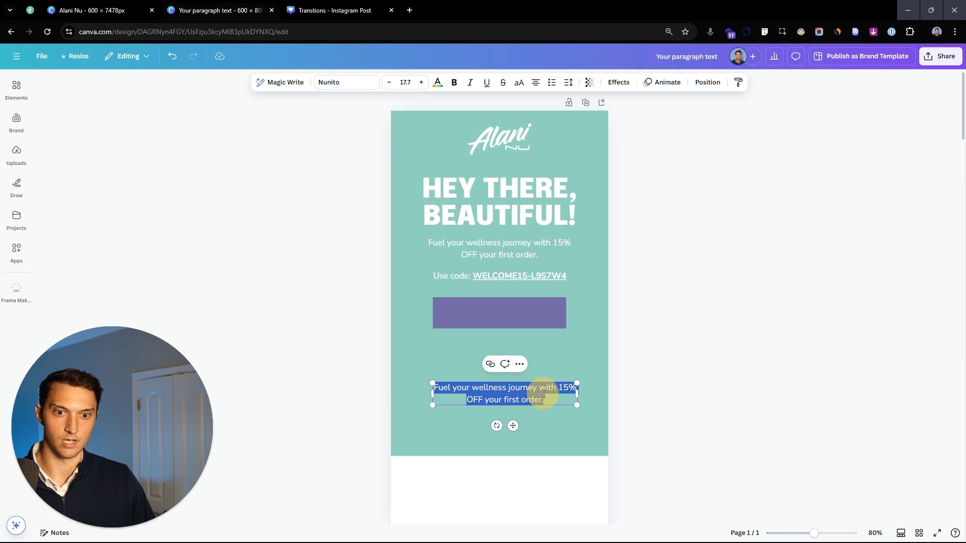
pyautogui.write('SHOP NOW & SAVE 15%')
pyautogui.click(692, 420)
# Step: Center the "SHOP NOW & SAVE 15%" text on the purple button and make it bold
pyautogui.click(540, 387)
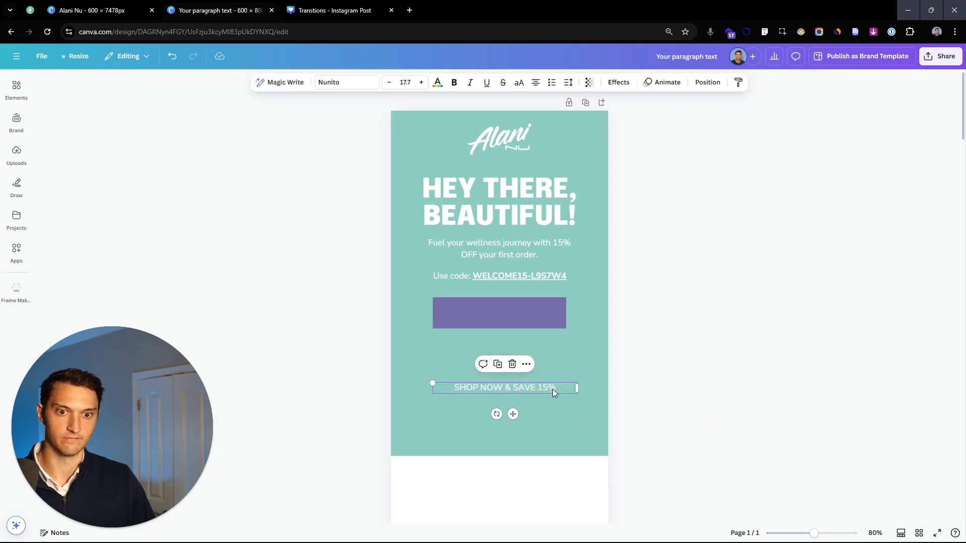
pyautogui.moveTo(550, 387); pyautogui.dragTo(548, 312)
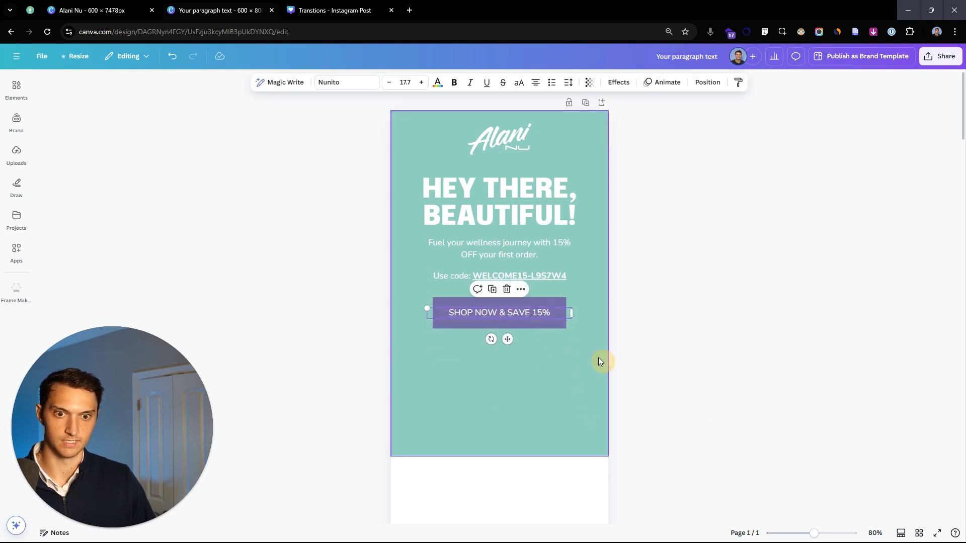
pyautogui.click(550, 324)
pyautogui.scroll(3, 564, 315)
pyautogui.scroll(1, 565, 315)
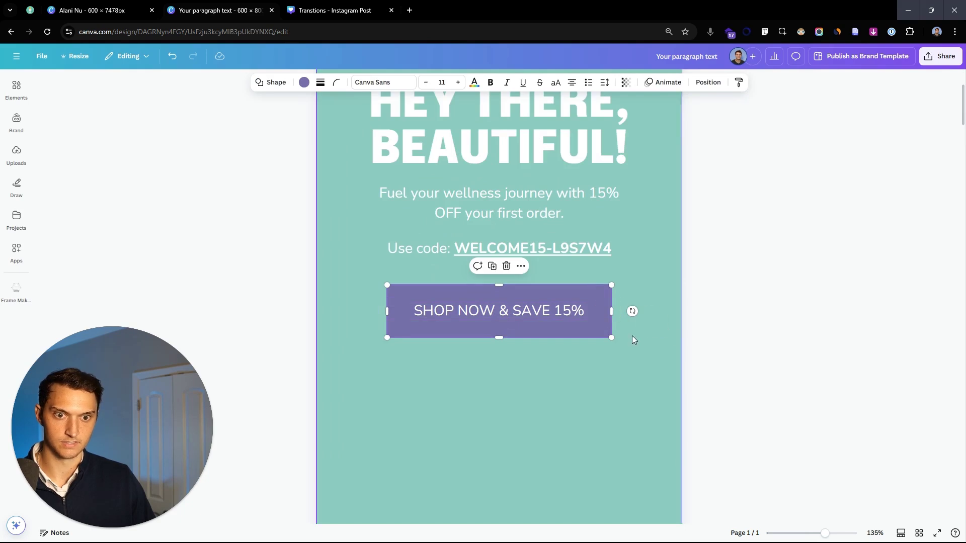
pyautogui.click(545, 310)
pyautogui.click(545, 310)
pyautogui.hotkey('ctrl', 'b')
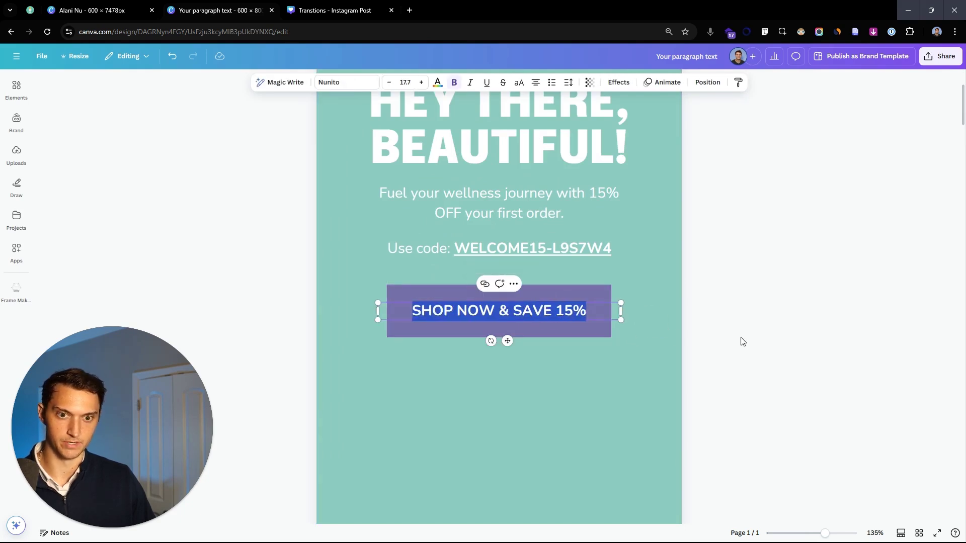
pyautogui.click(740, 337)
pyautogui.scroll(-1, 743, 339)
pyautogui.scroll(-1, 744, 341)
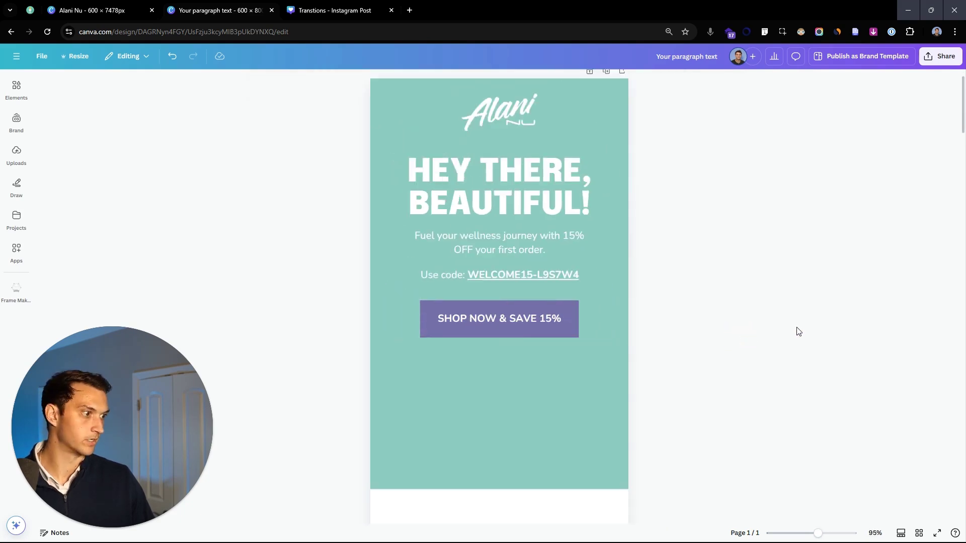
# Step: Round the purple button's corners to the maximum so it becomes a pill shape
pyautogui.click(568, 331)
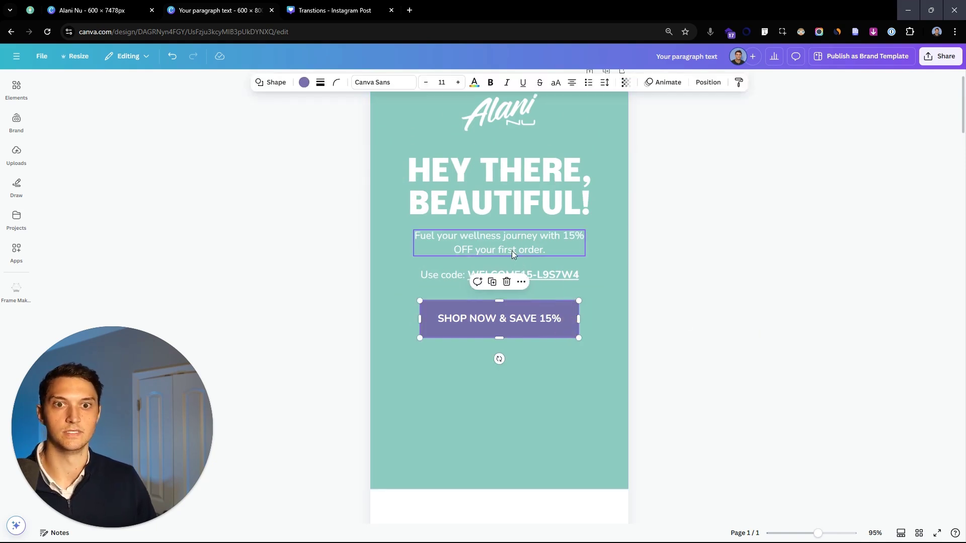
pyautogui.click(336, 82)
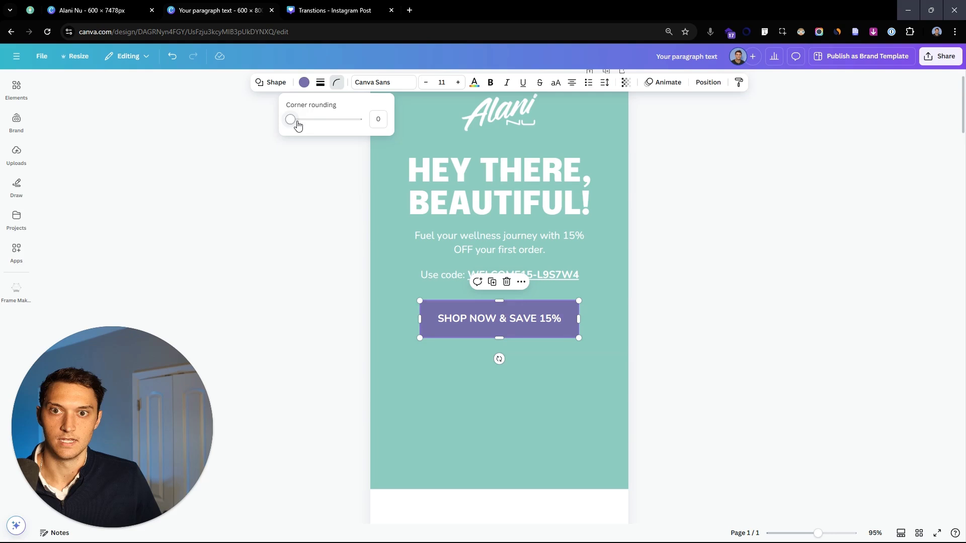
pyautogui.moveTo(295, 122); pyautogui.dragTo(620, 125)
pyautogui.click(799, 283)
pyautogui.scroll(-3, 799, 284)
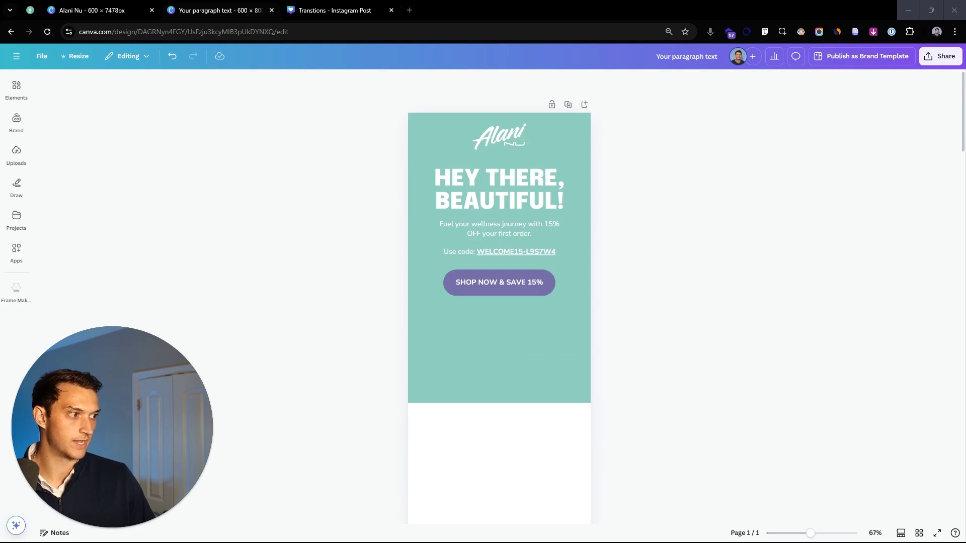
# Step: Paste the product photo of the variety pack and cans and place it across the full page width just below the button
pyautogui.click(494, 486)
pyautogui.hotkey('ctrl', 'v')
pyautogui.moveTo(544, 253); pyautogui.dragTo(546, 442)
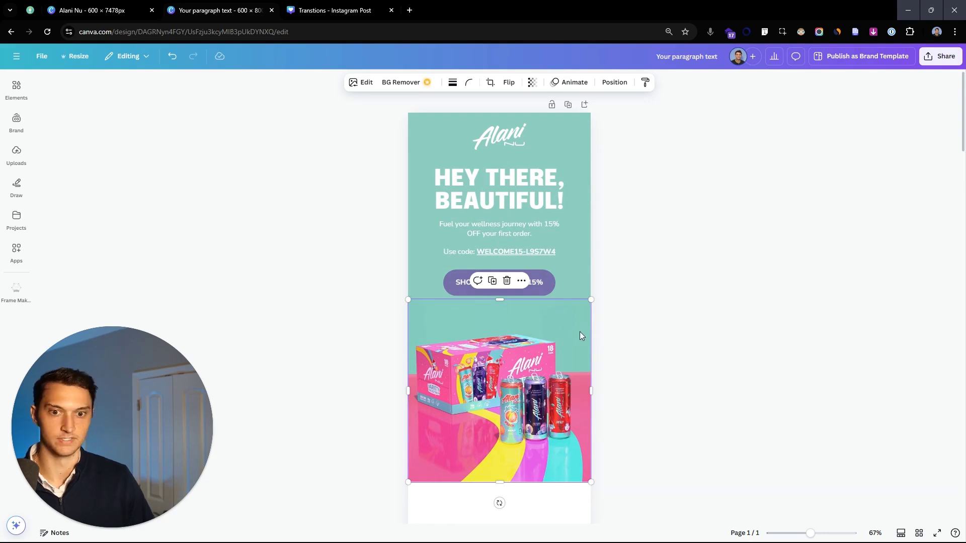
# Step: Shift the product photo up until it overlaps the button area and send it behind the button and its text
pyautogui.hotkey('shift', 'Up')
pyautogui.hotkey('shift', 'Up')
pyautogui.hotkey('shift', 'Up')
pyautogui.hotkey('shift', 'Up')
pyautogui.hotkey('shift', 'Up')
pyautogui.hotkey('shift', 'Up')
pyautogui.hotkey('shift', 'Up')
pyautogui.hotkey('shift', 'Up')
pyautogui.hotkey('shift', 'Up')
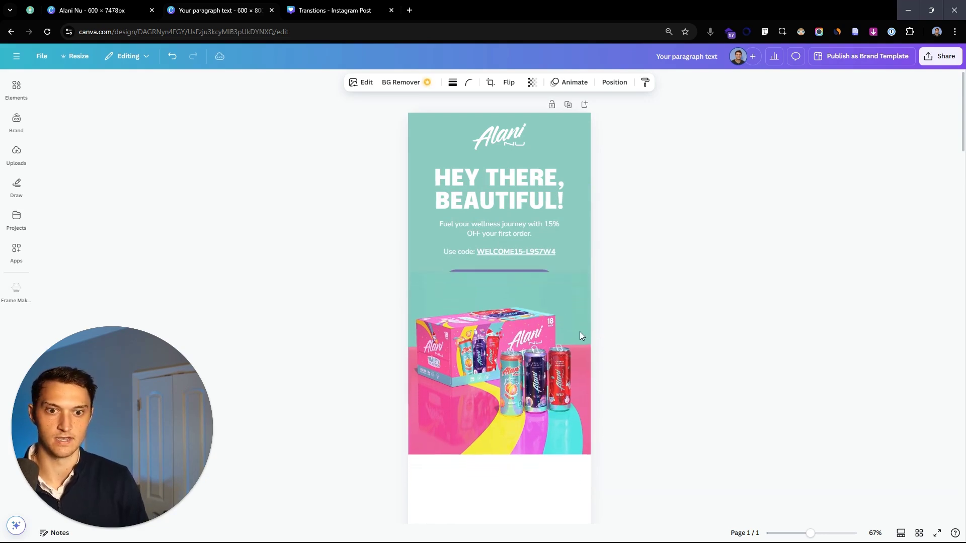
pyautogui.hotkey('ctrl', '[')
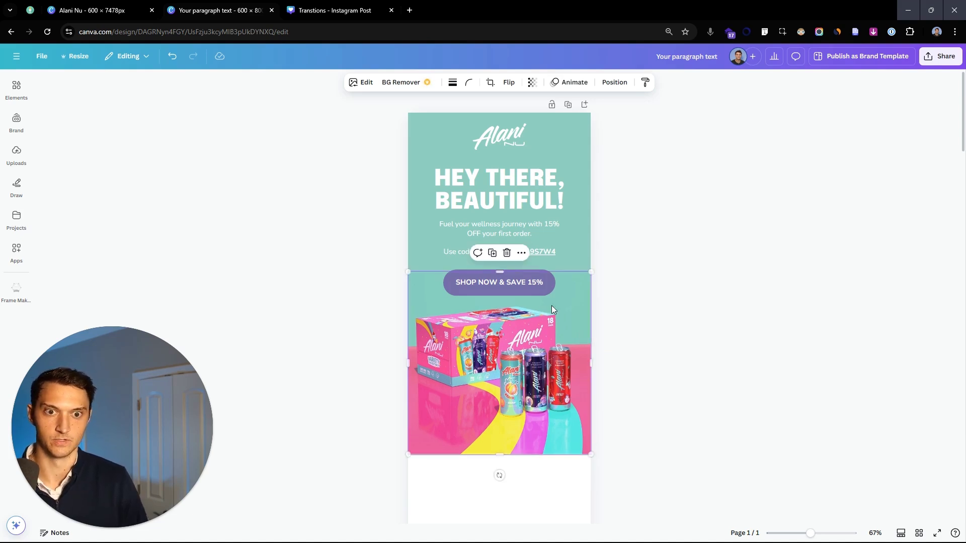
pyautogui.click(614, 272)
pyautogui.scroll(-1, 662, 242)
pyautogui.scroll(1, 662, 241)
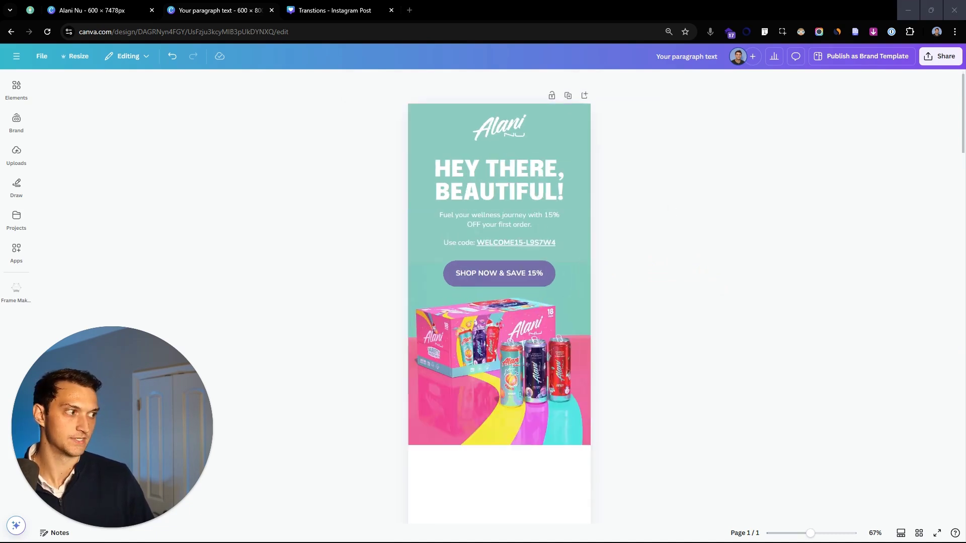
# Step: Paste the orange can image at the page's right edge beside the headline and the purple can image at the left edge beside the code line
pyautogui.hotkey('ctrl', 'v')
pyautogui.moveTo(472, 171); pyautogui.dragTo(595, 177)
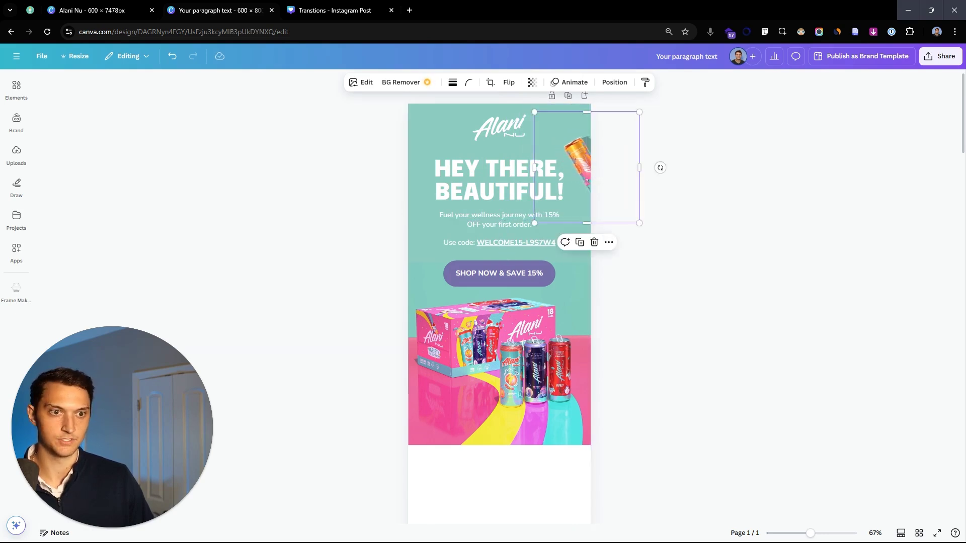
pyautogui.scroll(-2, 578, 453)
pyautogui.hotkey('ctrl', 'v')
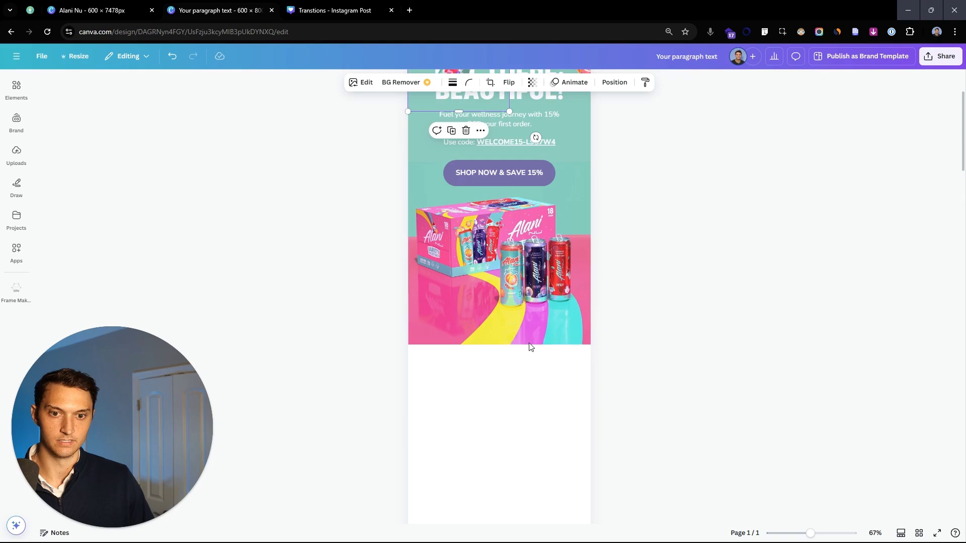
pyautogui.scroll(2, 527, 264)
pyautogui.moveTo(476, 173); pyautogui.dragTo(425, 267)
pyautogui.click(655, 327)
# Step: Examine up close how the two can images and their shadows sit against the teal hero background
pyautogui.scroll(5, 656, 328)
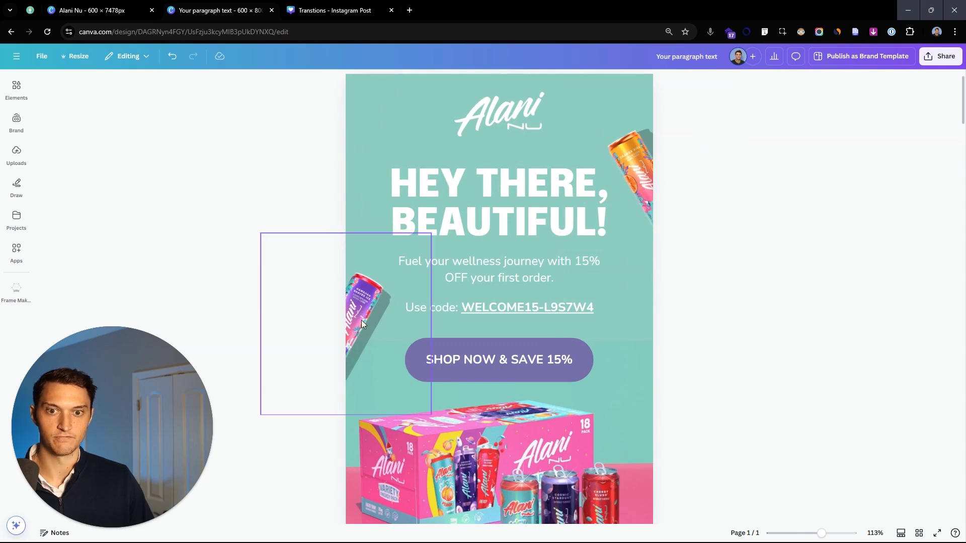
pyautogui.scroll(8, 355, 307)
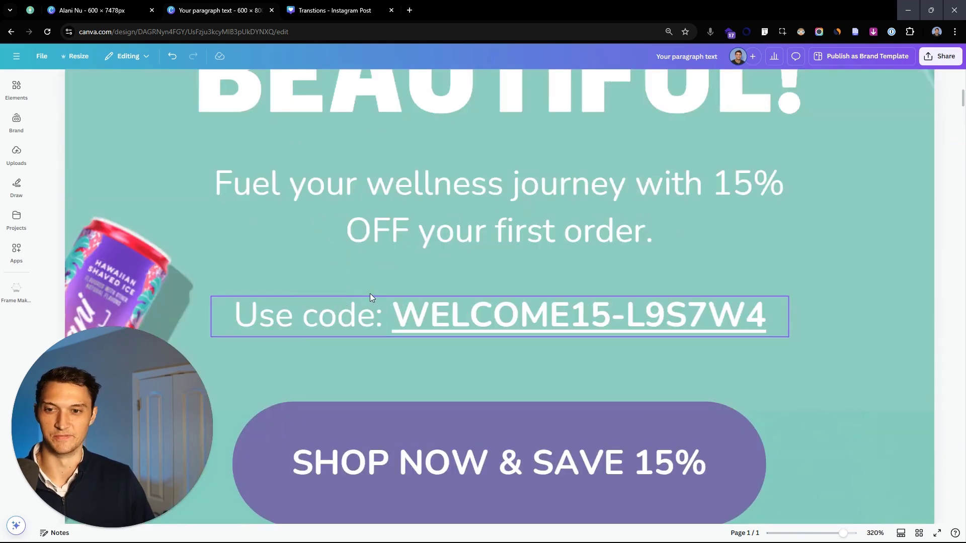
pyautogui.scroll(-6, 370, 297)
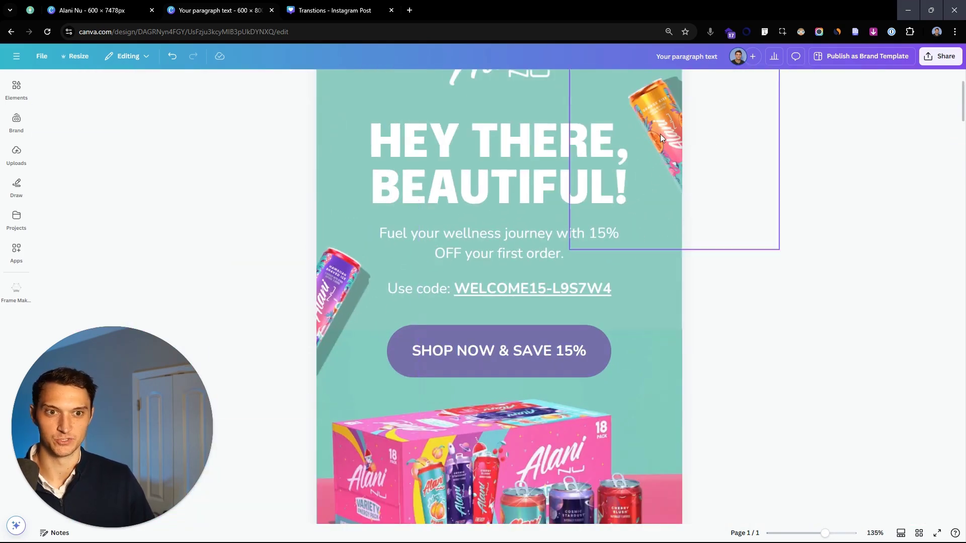
pyautogui.scroll(2, 660, 134)
pyautogui.scroll(-2, 347, 336)
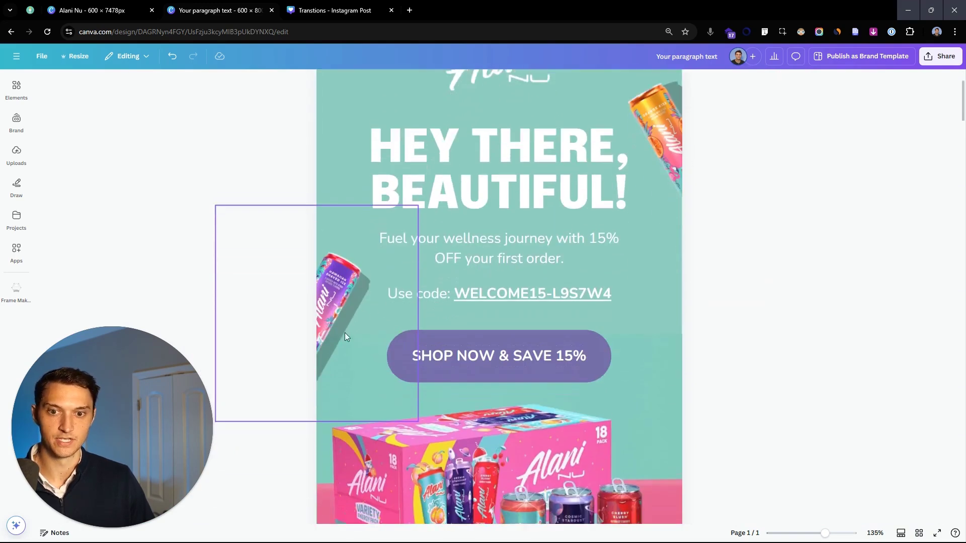
pyautogui.scroll(4, 338, 315)
pyautogui.scroll(-2, 335, 306)
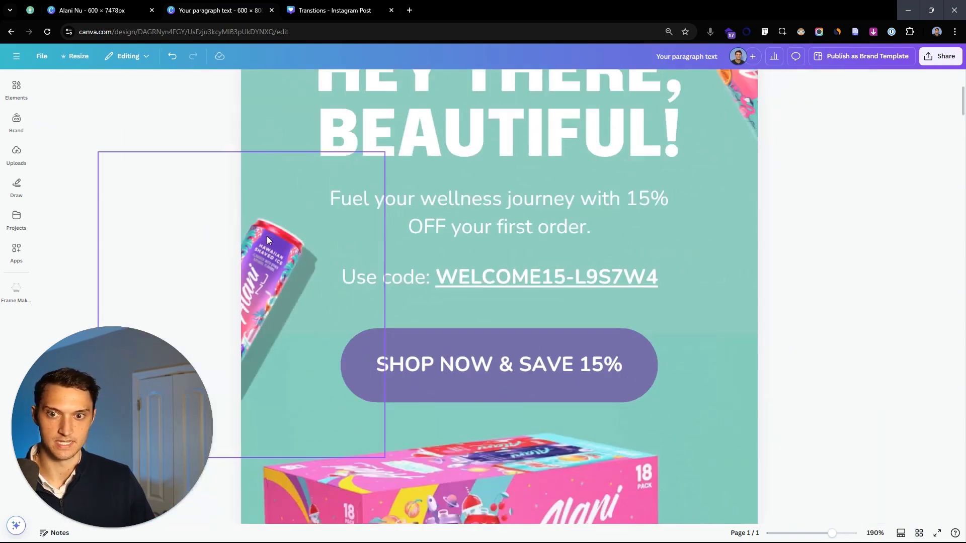
pyautogui.scroll(-3, 282, 253)
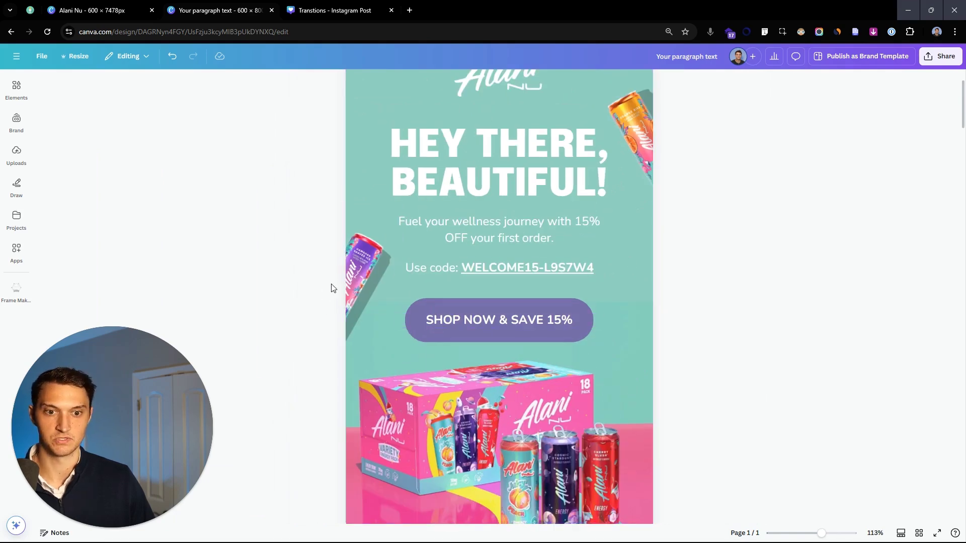
# Step: Nudge the purple can image slightly inward and up at the page's left edge
pyautogui.click(369, 275)
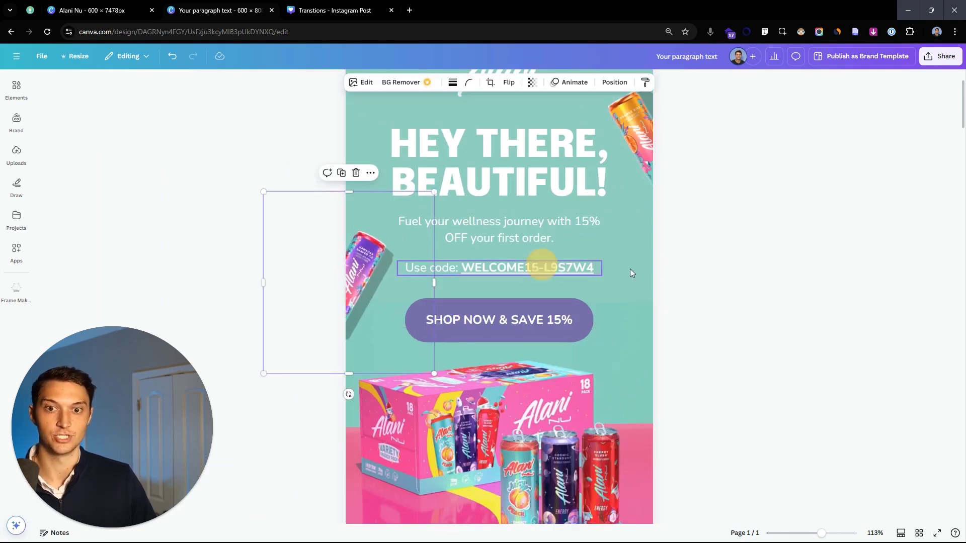
pyautogui.scroll(-2, 541, 218)
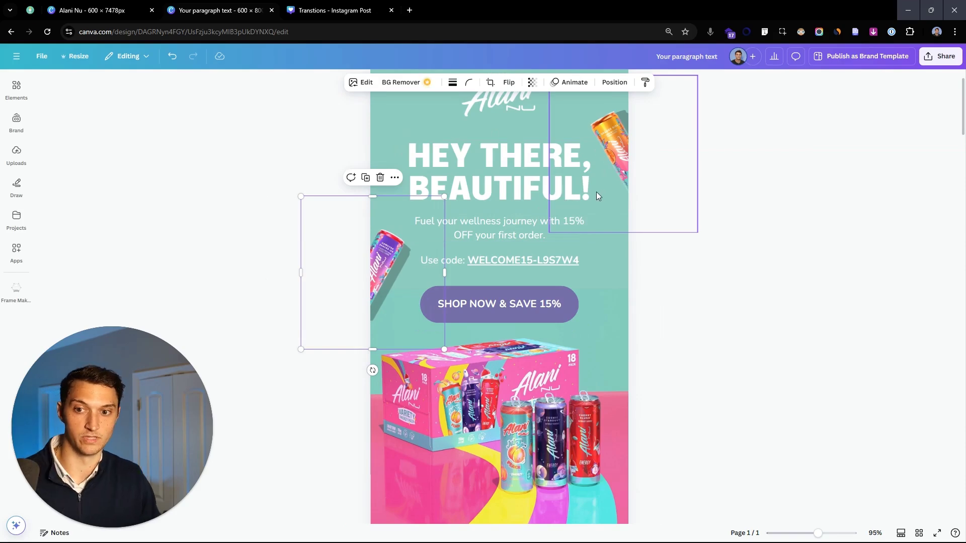
pyautogui.click(703, 259)
pyautogui.scroll(-3, 704, 259)
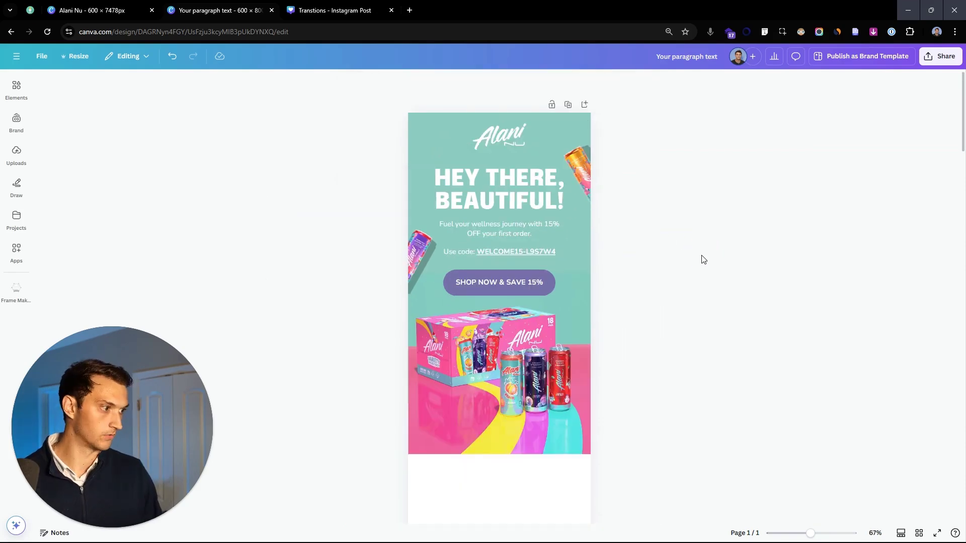
# Step: Reduce the purple button's height and center its text on the slimmer shape
pyautogui.scroll(3, 526, 282)
pyautogui.click(551, 270)
pyautogui.moveTo(552, 270); pyautogui.dragTo(554, 269)
pyautogui.moveTo(531, 305); pyautogui.dragTo(530, 299)
pyautogui.click(528, 285)
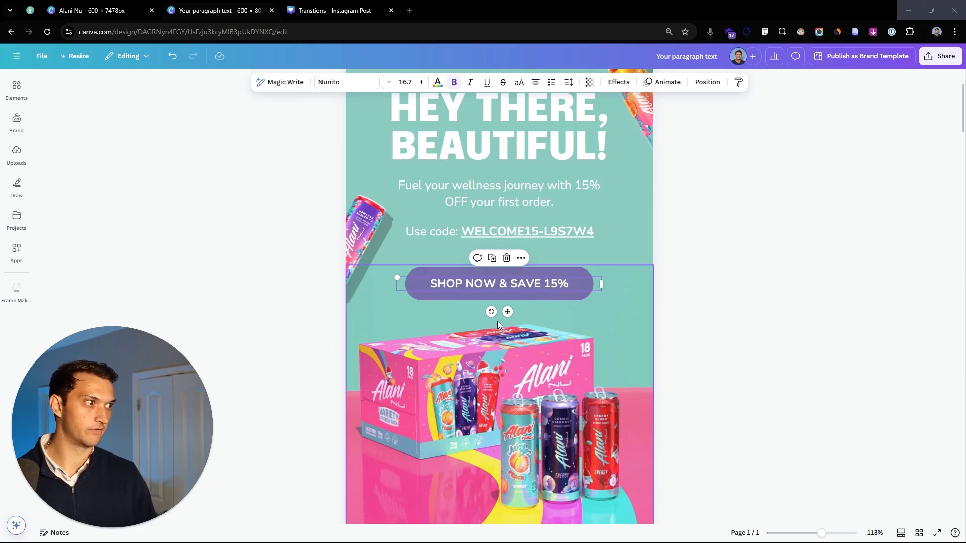
# Step: Set the button text's font size to 14.7 and recenter the text vertically on the button
pyautogui.doubleClick(463, 283)
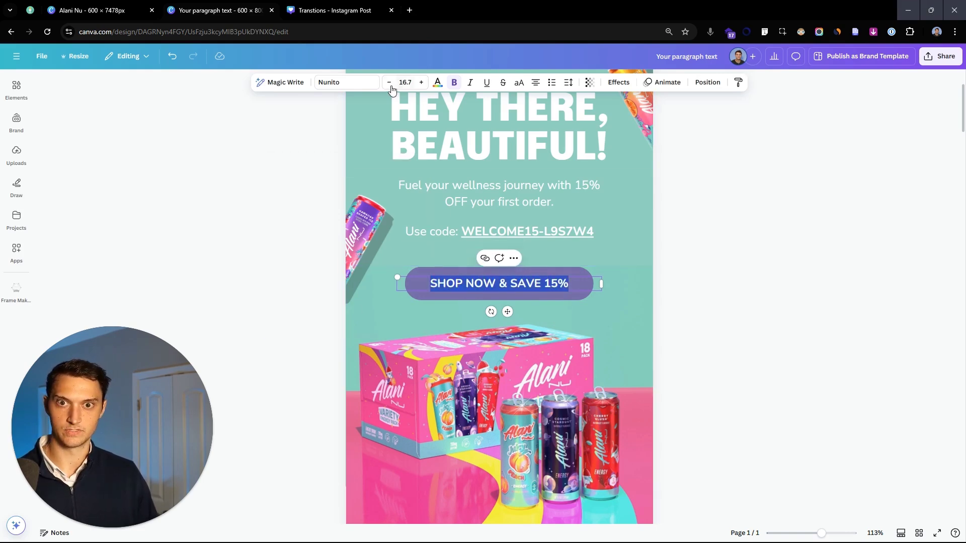
pyautogui.click(406, 82)
pyautogui.write('14.7')
pyautogui.press('Return')
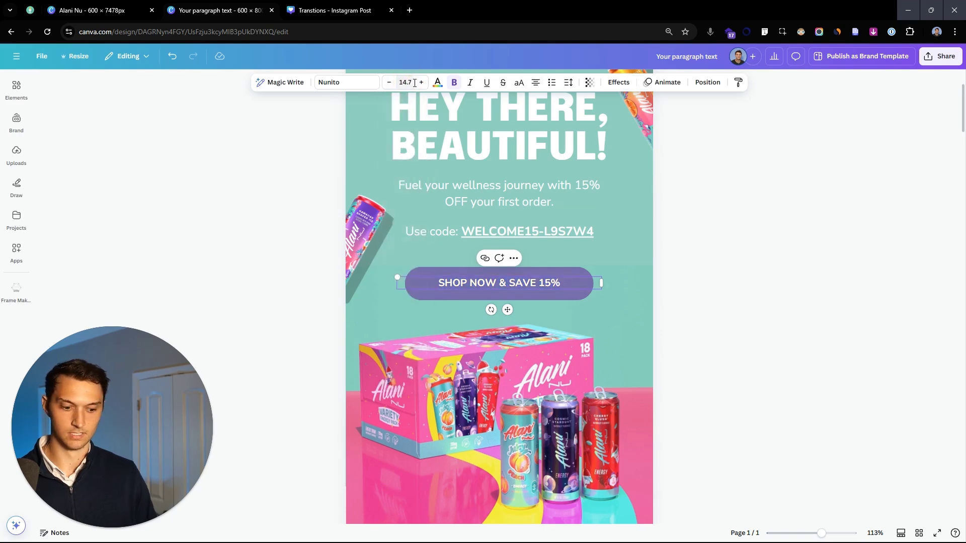
pyautogui.click(693, 292)
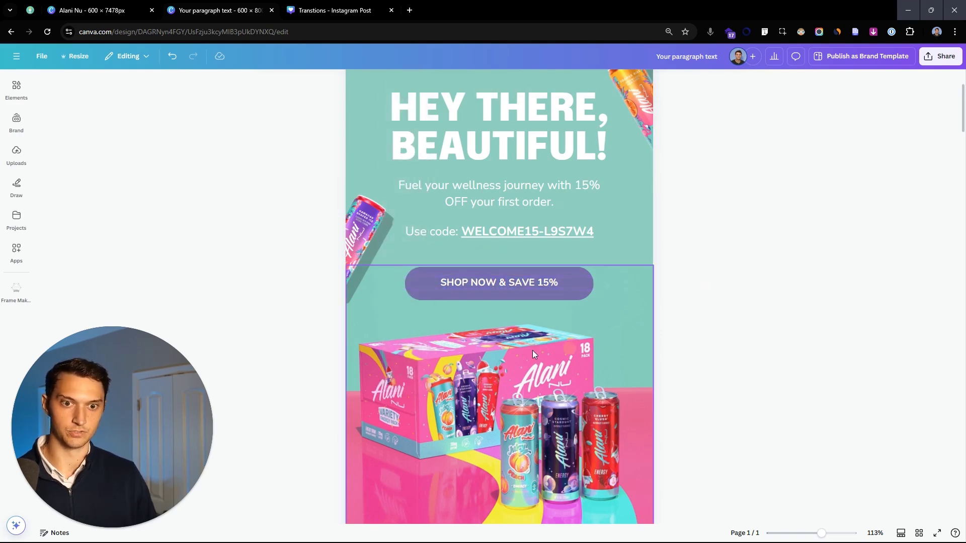
pyautogui.moveTo(547, 278); pyautogui.dragTo(546, 282)
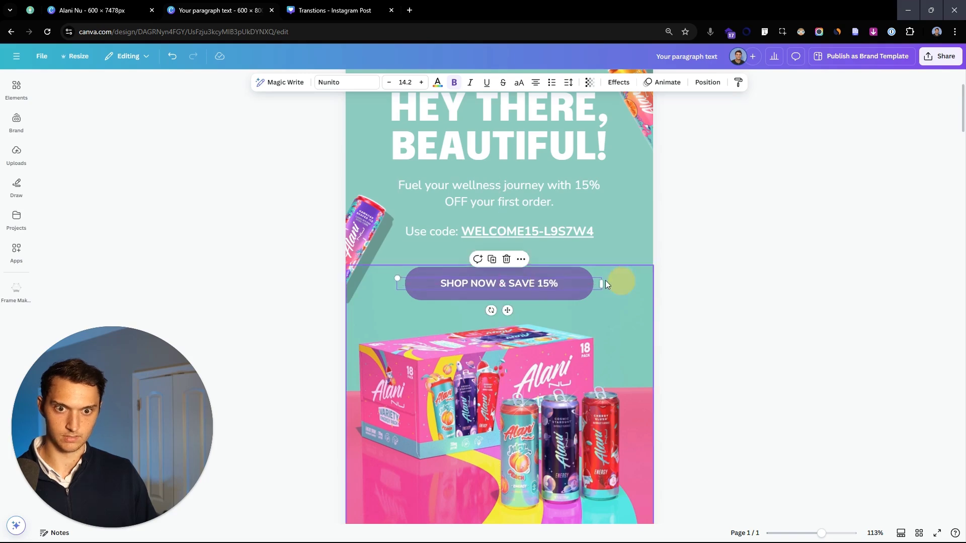
# Step: Group the purple button with its text and move the group slightly up toward the discount-code line
pyautogui.click(578, 275)
pyautogui.click(539, 283)
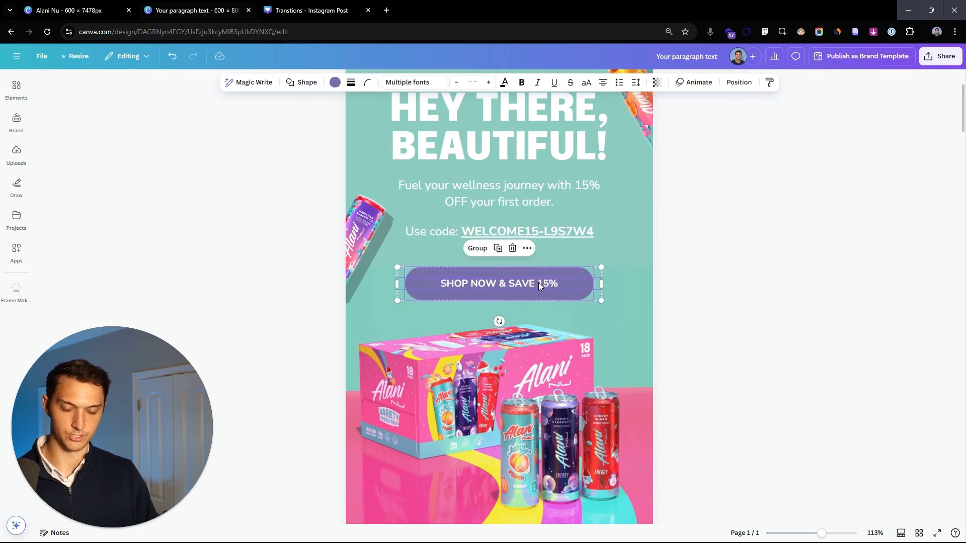
pyautogui.click(561, 269)
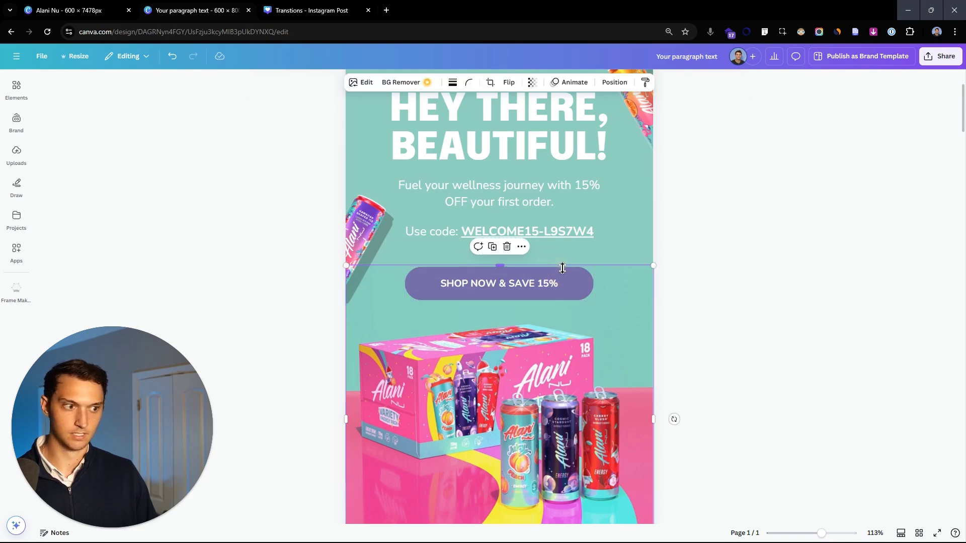
pyautogui.click(562, 269)
pyautogui.moveTo(517, 283); pyautogui.dragTo(517, 276)
pyautogui.click(703, 305)
pyautogui.scroll(3, 552, 283)
pyautogui.click(571, 289)
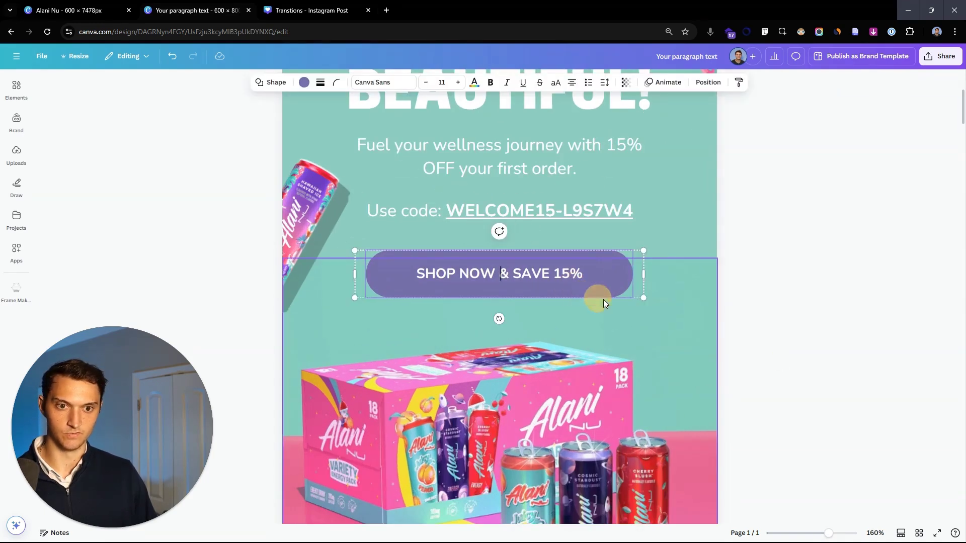
pyautogui.click(592, 318)
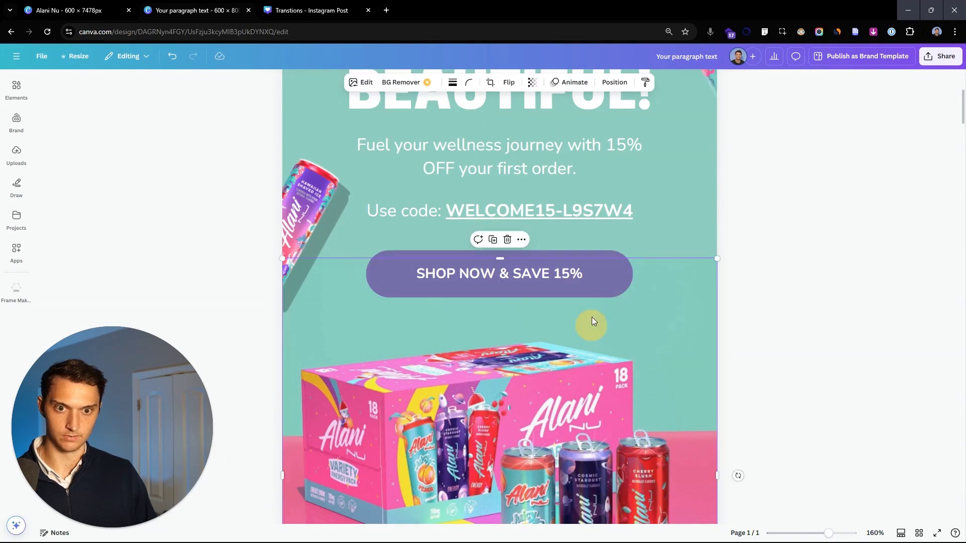
pyautogui.click(608, 293)
pyautogui.click(778, 328)
pyautogui.scroll(-5, 778, 328)
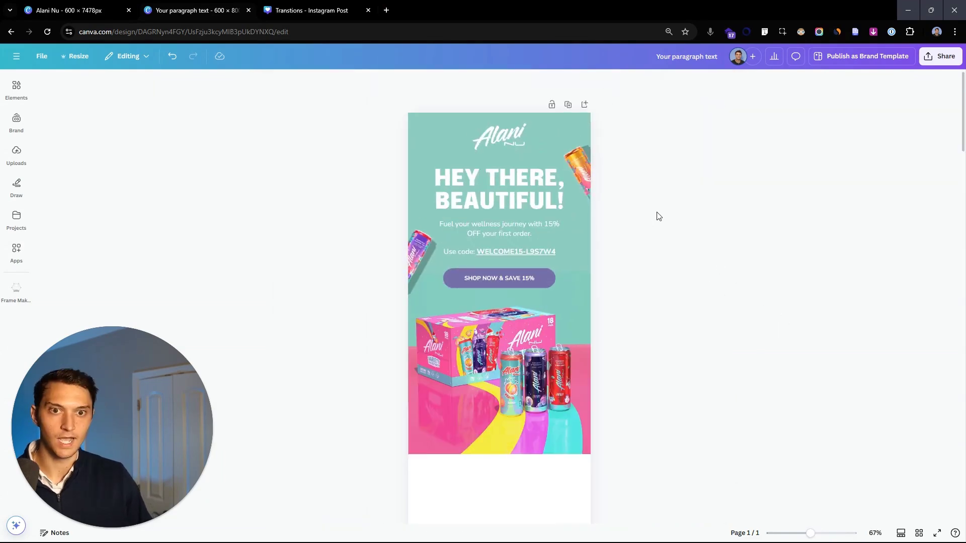
pyautogui.scroll(-4, 657, 213)
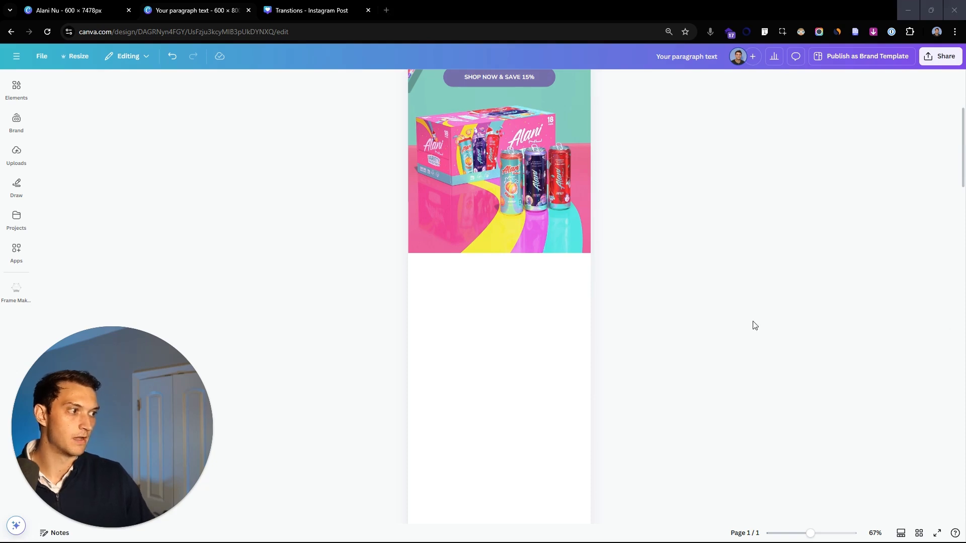
pyautogui.click(553, 352)
pyautogui.hotkey('ctrl', 'v')
pyautogui.press('Delete')
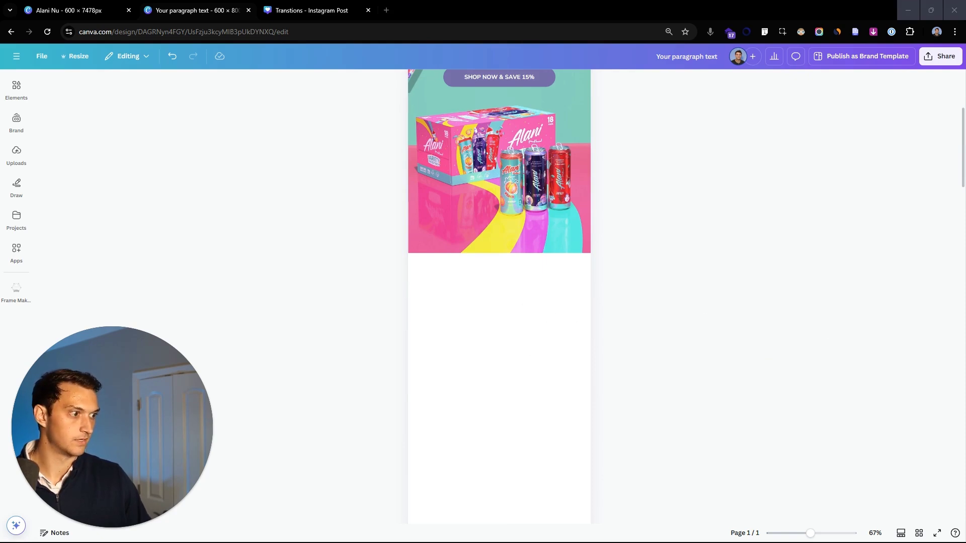
pyautogui.click(516, 393)
pyautogui.hotkey('ctrl', 'v')
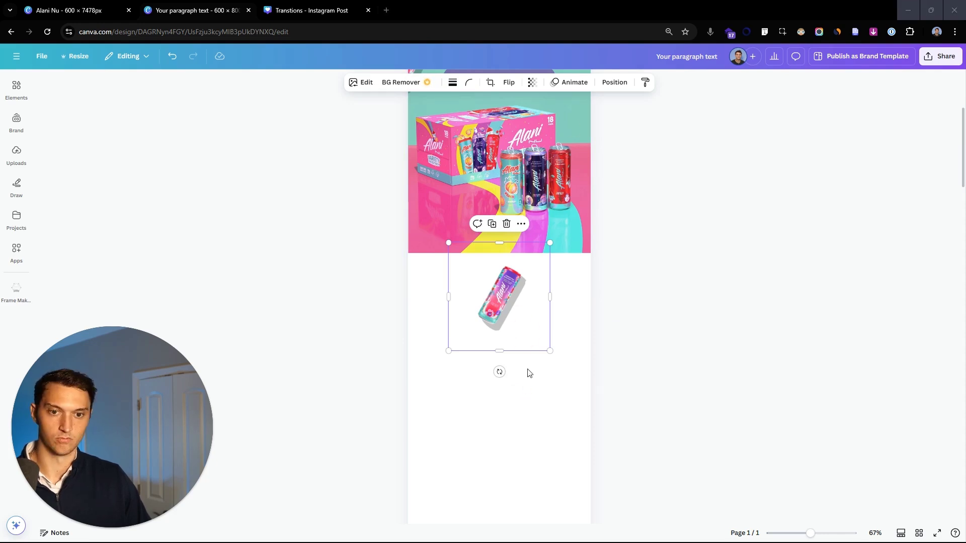
pyautogui.press('Delete')
# Step: Paste the wavy purple-pink gradient shape and fit it across the page width, overlapping the hero image's lower edge
pyautogui.hotkey('ctrl', 'v')
pyautogui.moveTo(504, 350)
pyautogui.mouseDown()
pyautogui.moveTo(496, 355)
pyautogui.moveTo(505, 349)
pyautogui.mouseUp()
pyautogui.moveTo(561, 309)
pyautogui.mouseDown()
pyautogui.moveTo(559, 318)
pyautogui.moveTo(561, 307)
pyautogui.mouseUp()
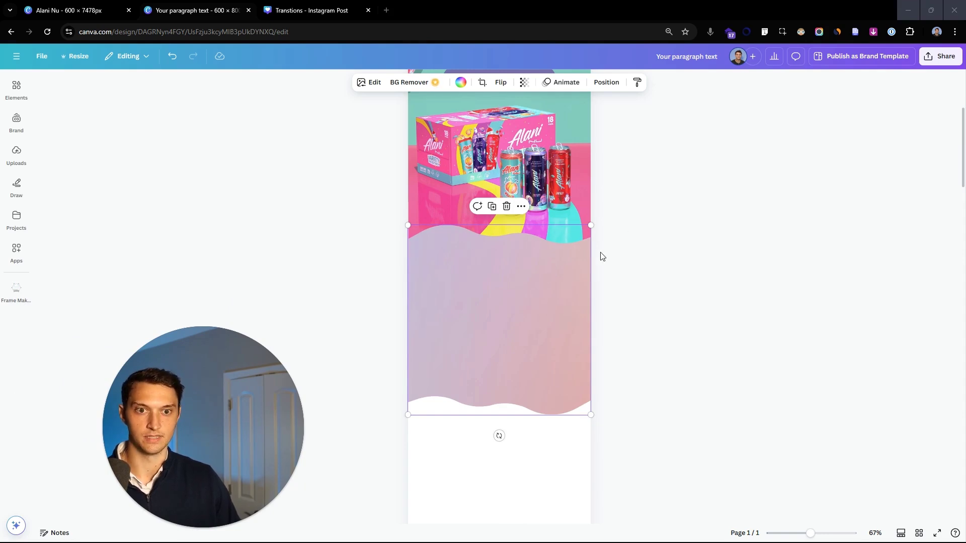
# Step: Open the Frame Maker app and show its instructions for converting a design to a frame
pyautogui.click(16, 289)
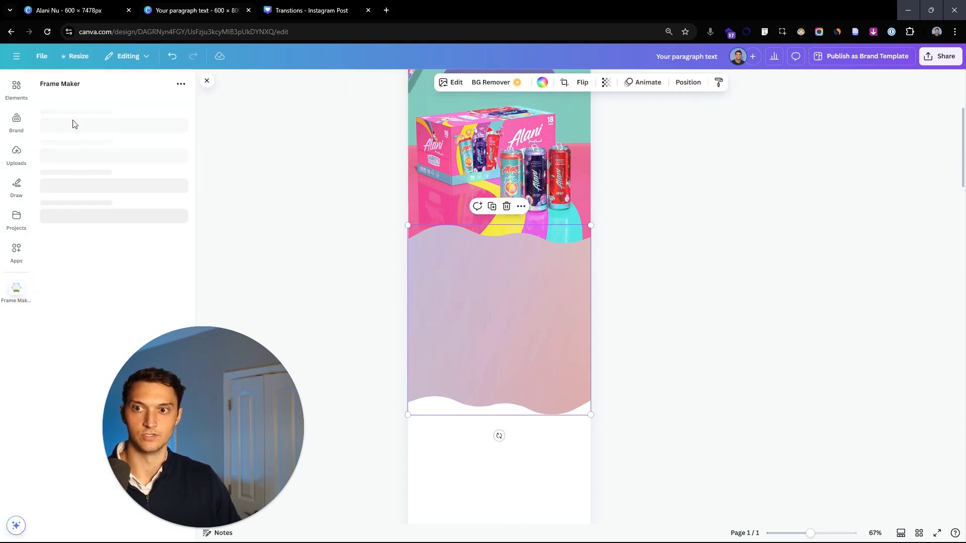
pyautogui.click(97, 90)
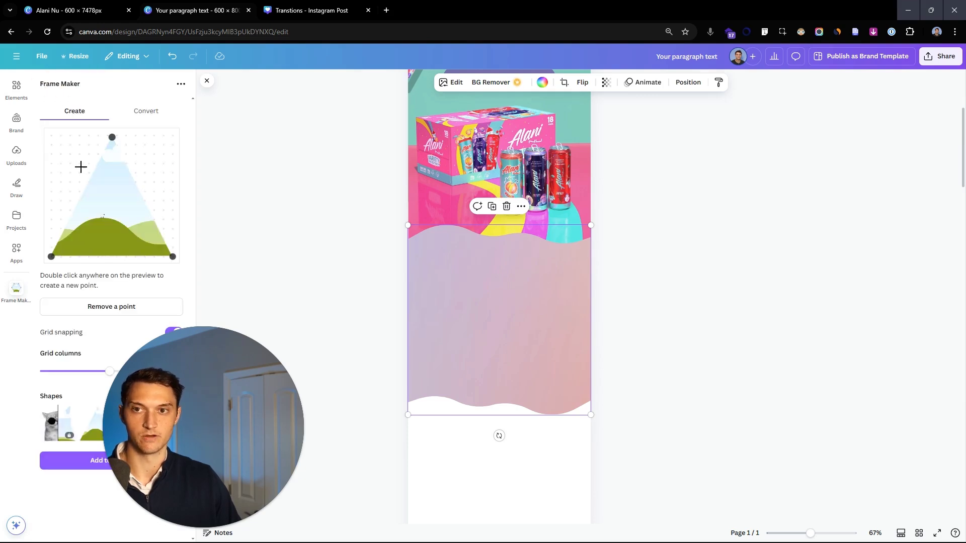
pyautogui.click(143, 111)
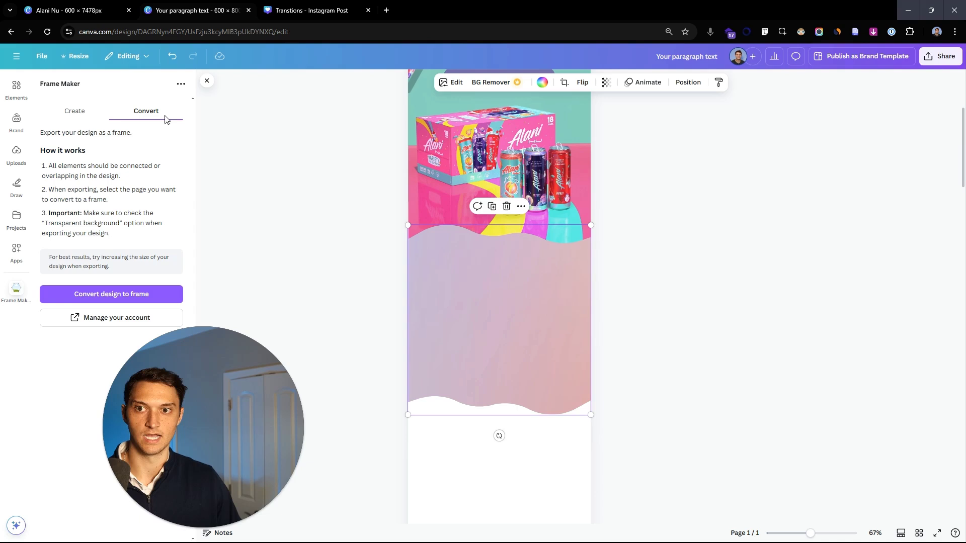
# Step: Switch to the Transitions design and examine how the grey wavy shape on page 2 is built from overlaid pieces
pyautogui.click(314, 17)
pyautogui.scroll(-10, 604, 226)
pyautogui.scroll(1, 638, 240)
pyautogui.moveTo(478, 252); pyautogui.dragTo(452, 203)
pyautogui.doubleClick(367, 115)
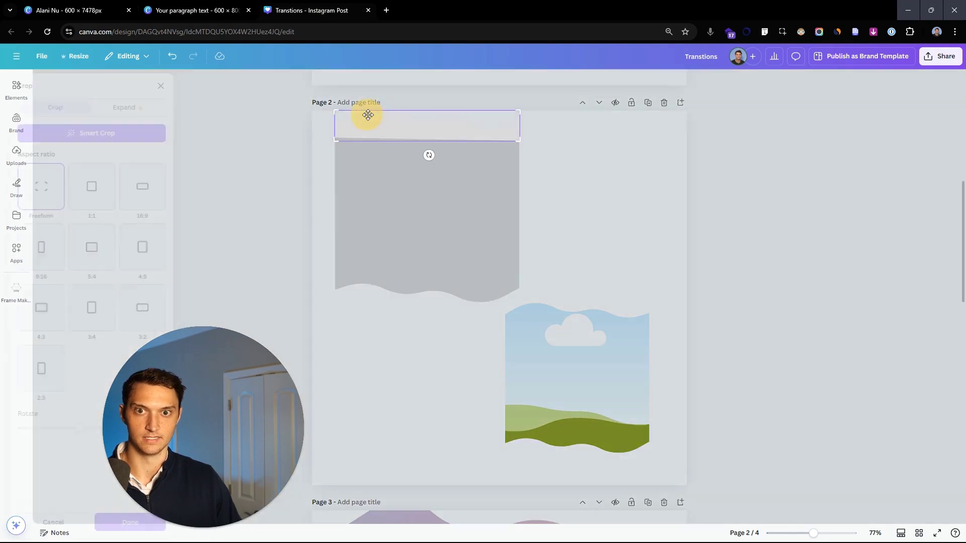
pyautogui.click(580, 192)
pyautogui.click(579, 193)
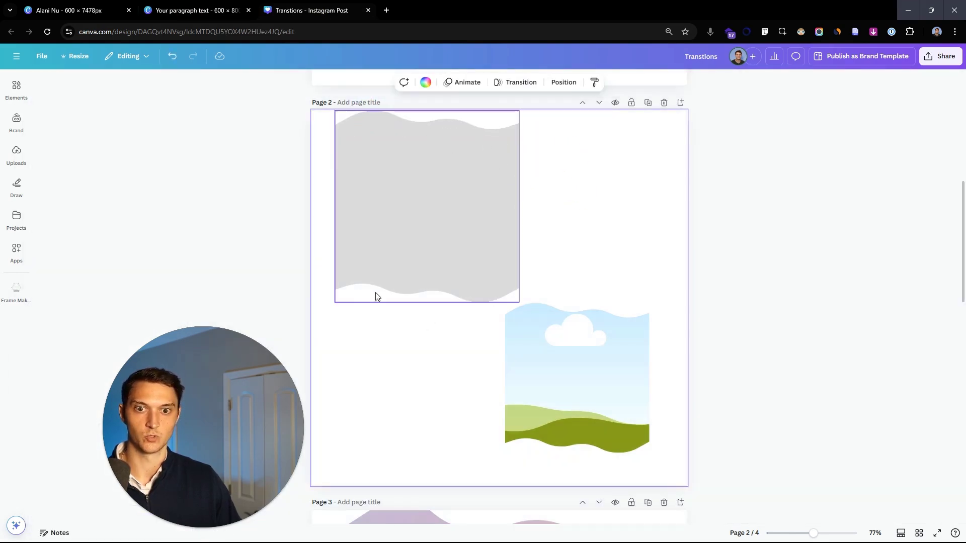
# Step: Nudge the wavy frame on page 2, and shrink page 3's wavy frame into that page's lower-right area, uncovering the gradient shape
pyautogui.moveTo(579, 370); pyautogui.dragTo(588, 342)
pyautogui.scroll(-6, 367, 304)
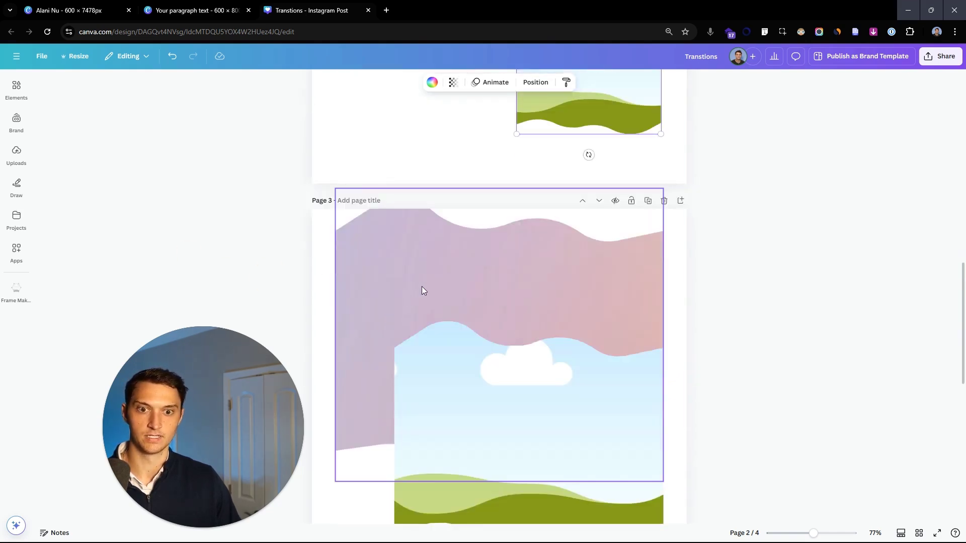
pyautogui.scroll(-3, 426, 284)
pyautogui.click(427, 284)
pyautogui.moveTo(437, 273)
pyautogui.mouseDown()
pyautogui.moveTo(442, 285)
pyautogui.moveTo(437, 274)
pyautogui.mouseUp()
pyautogui.scroll(-2, 580, 290)
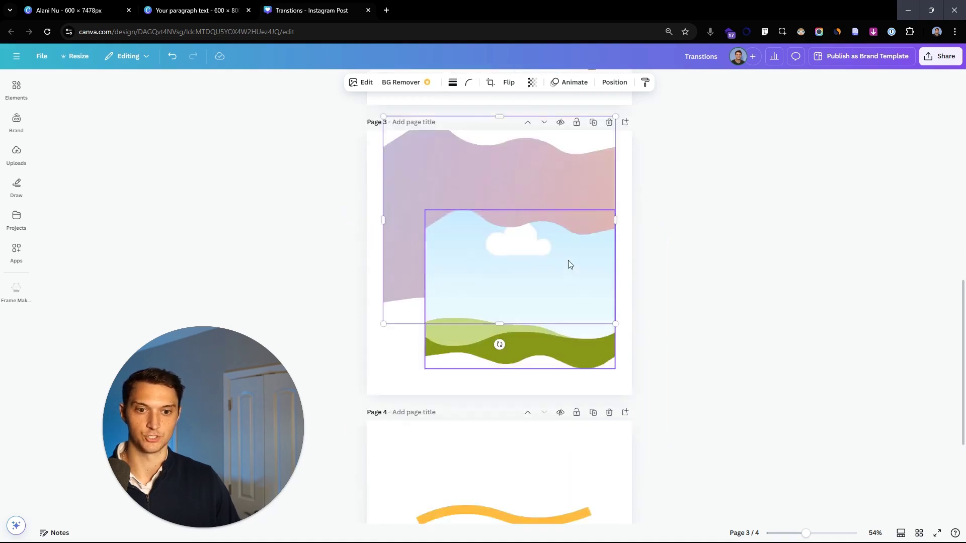
pyautogui.click(577, 348)
pyautogui.moveTo(576, 347)
pyautogui.mouseDown()
pyautogui.moveTo(587, 372)
pyautogui.moveTo(584, 357)
pyautogui.mouseUp()
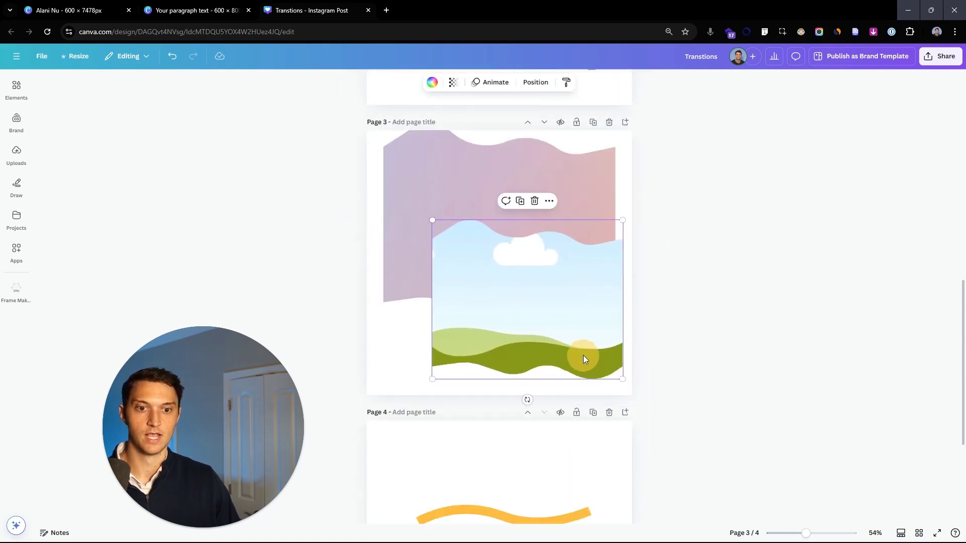
pyautogui.moveTo(432, 222); pyautogui.dragTo(520, 294)
pyautogui.moveTo(571, 328); pyautogui.dragTo(560, 313)
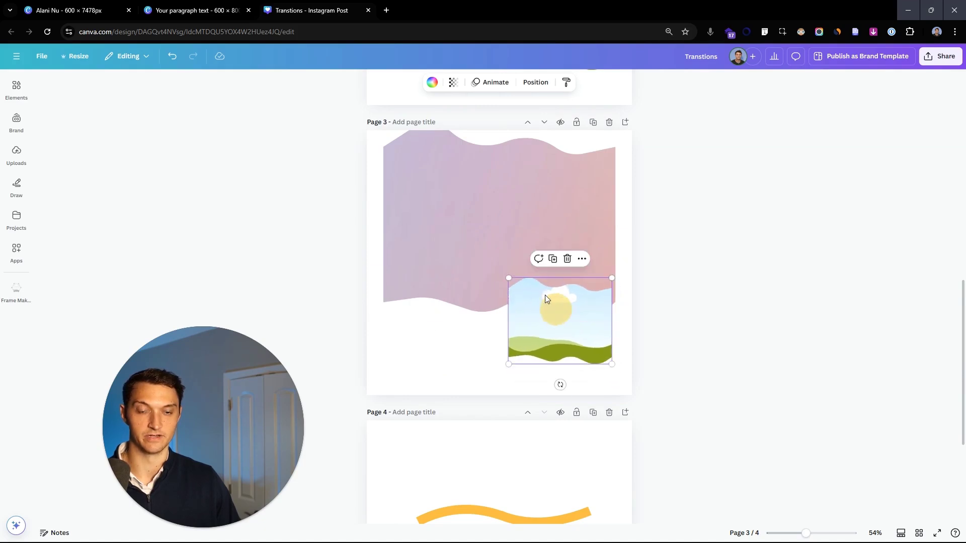
# Step: Try to scale down the wavy gradient shape on page 3 and undo the resize
pyautogui.moveTo(497, 210); pyautogui.dragTo(479, 209)
pyautogui.scroll(1, 506, 213)
pyautogui.scroll(-4, 506, 214)
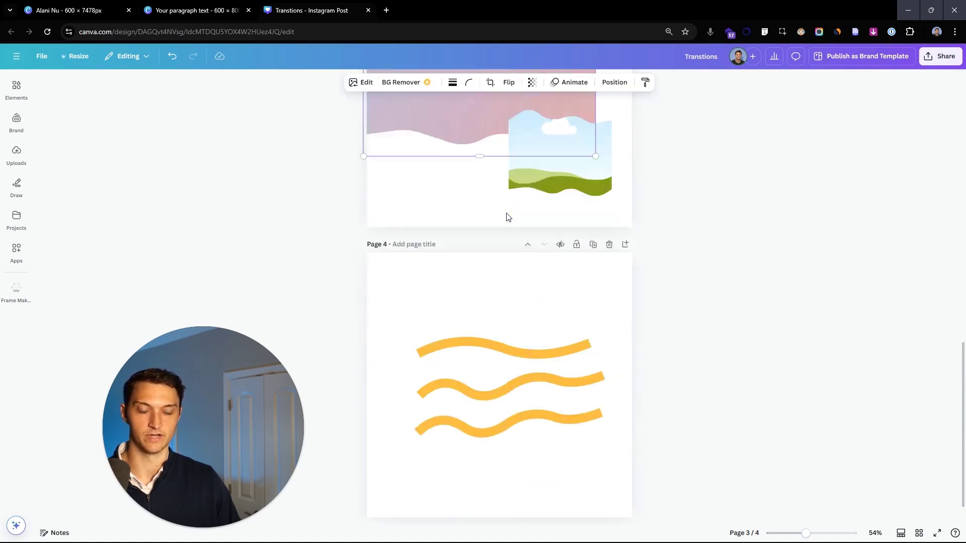
pyautogui.scroll(5, 504, 214)
pyautogui.moveTo(485, 294); pyautogui.dragTo(504, 291)
pyautogui.moveTo(616, 426); pyautogui.dragTo(496, 371)
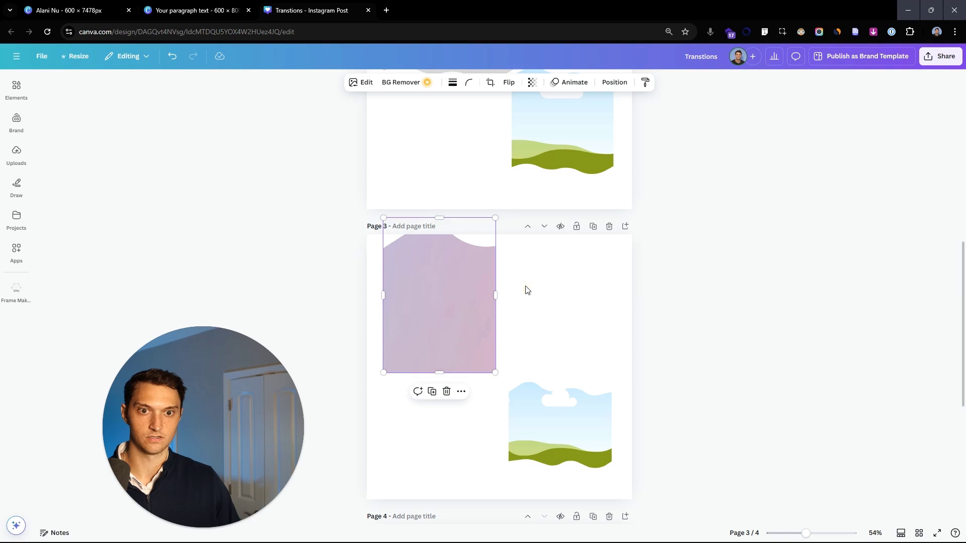
pyautogui.hotkey('ctrl', 'z')
# Step: Fill the wavy landscape frame on page 2 with the solid pink image from the uploads
pyautogui.click(16, 152)
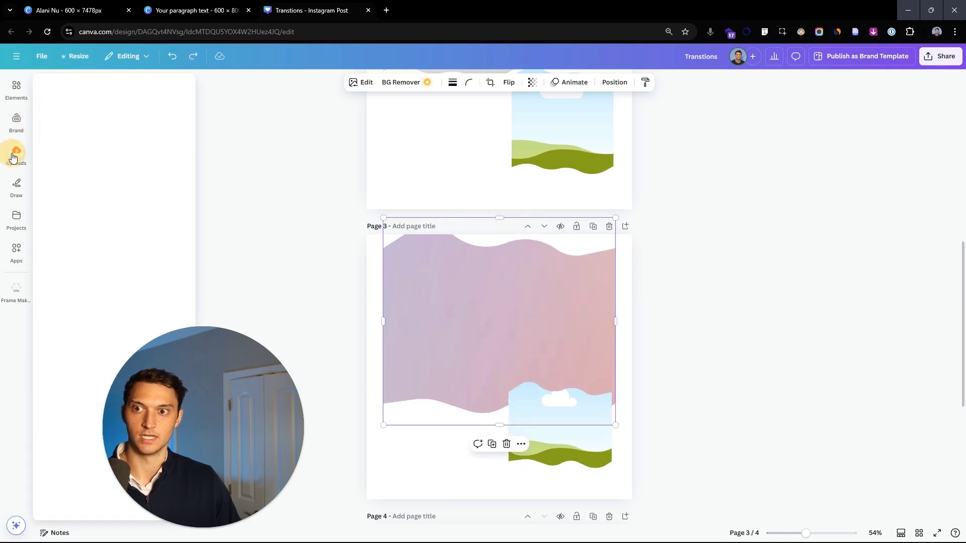
pyautogui.scroll(-6, 108, 309)
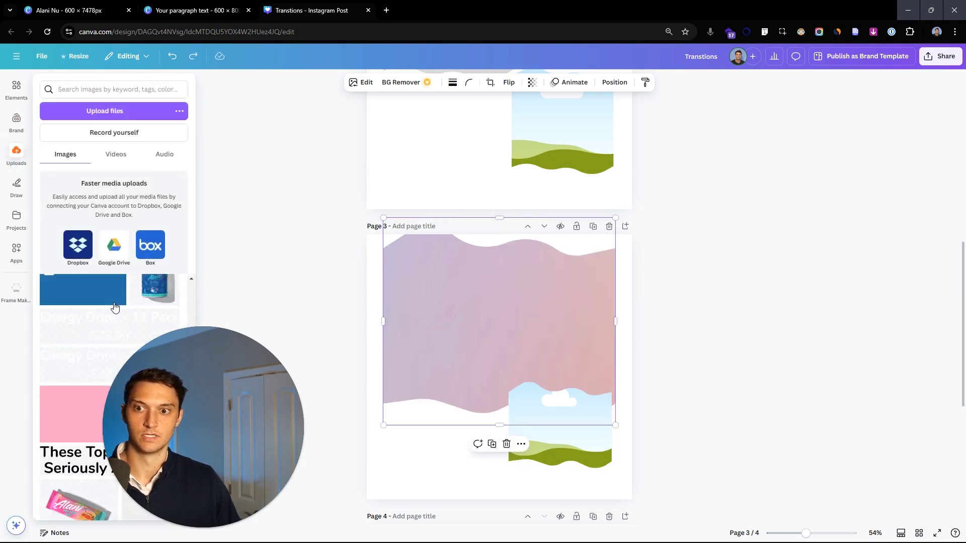
pyautogui.click(584, 255)
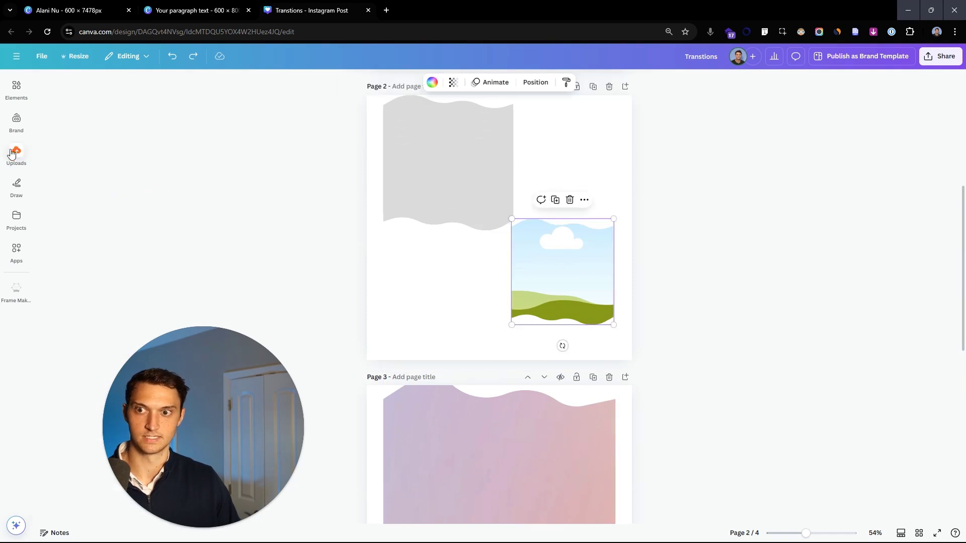
pyautogui.moveTo(14, 154)
pyautogui.moveTo(90, 311)
pyautogui.mouseDown()
pyautogui.moveTo(170, 313)
pyautogui.moveTo(560, 261)
pyautogui.moveTo(588, 277)
pyautogui.mouseUp()
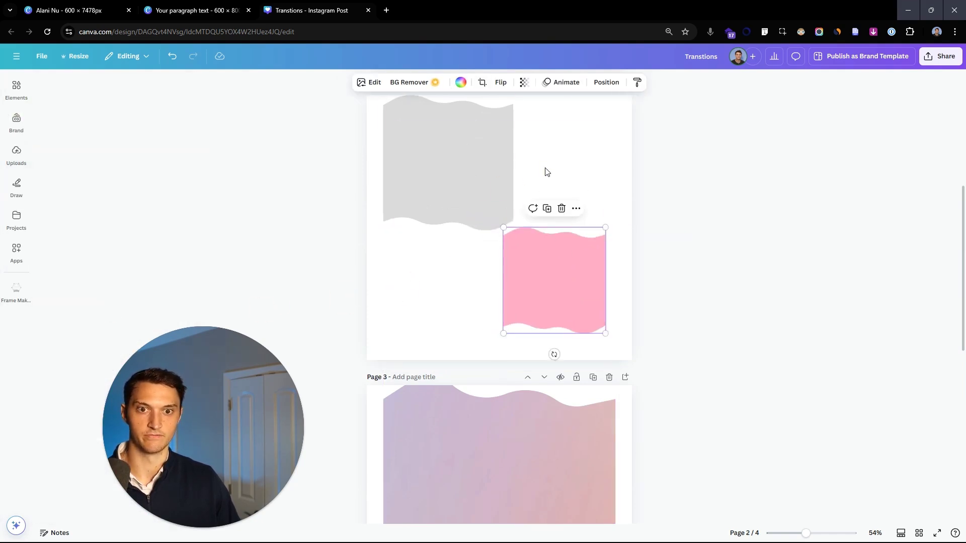
pyautogui.click(545, 170)
# Step: Examine the curved line segments that make up the orange wavy lines on page 4
pyautogui.scroll(-10, 515, 300)
pyautogui.click(465, 315)
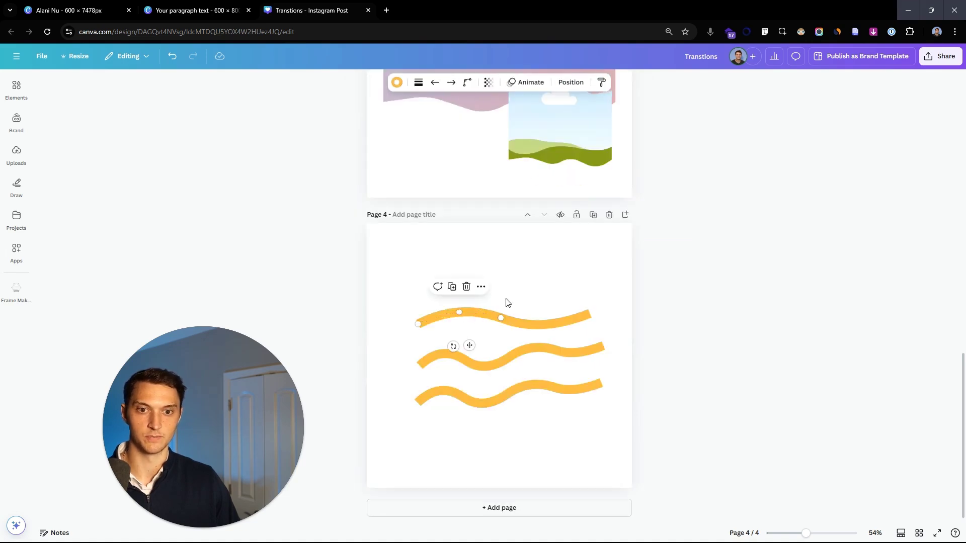
pyautogui.click(527, 291)
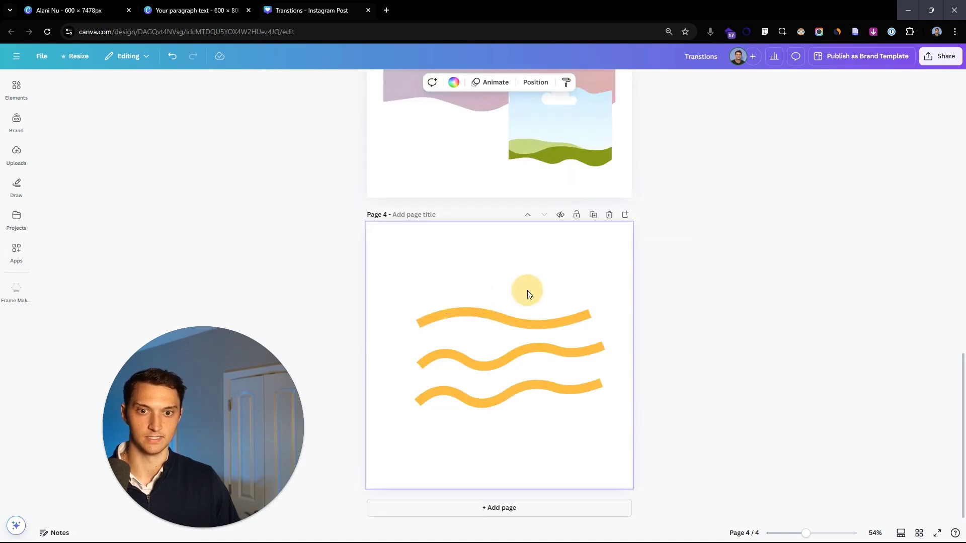
pyautogui.click(462, 313)
pyautogui.click(524, 325)
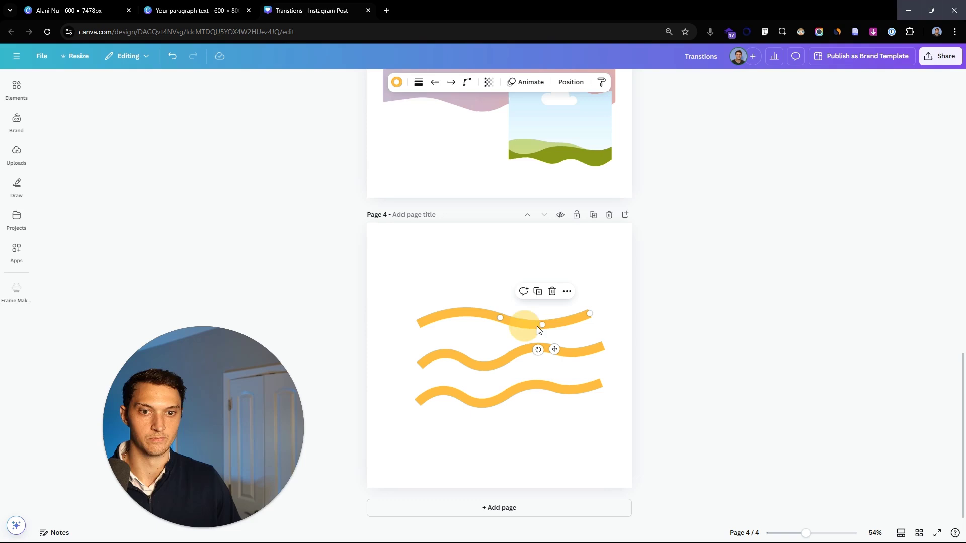
pyautogui.scroll(15, 606, 307)
# Step: Return to the email design, nudge the gradient wavy shape up slightly, and paste a white wavy shape onto the page
pyautogui.click(222, 15)
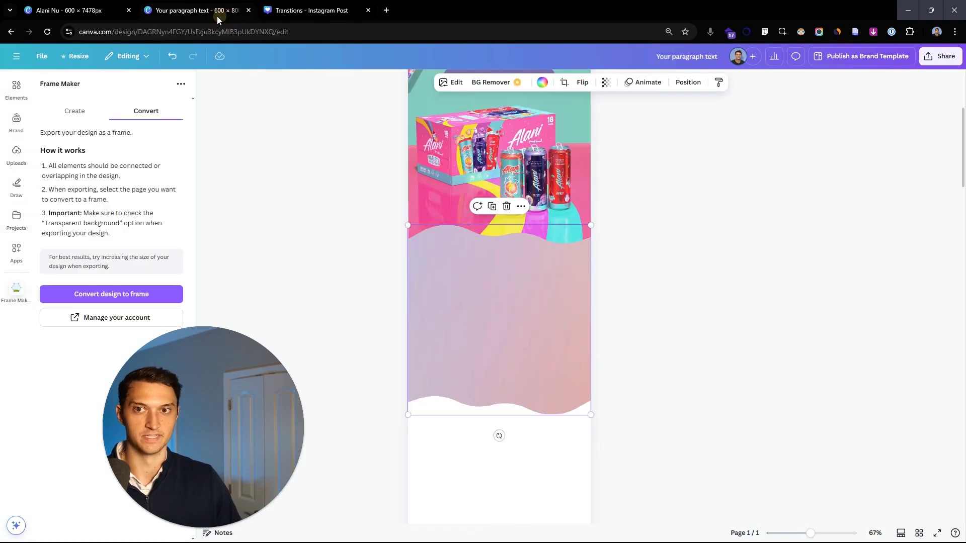
pyautogui.click(528, 311)
pyautogui.moveTo(528, 311); pyautogui.dragTo(527, 315)
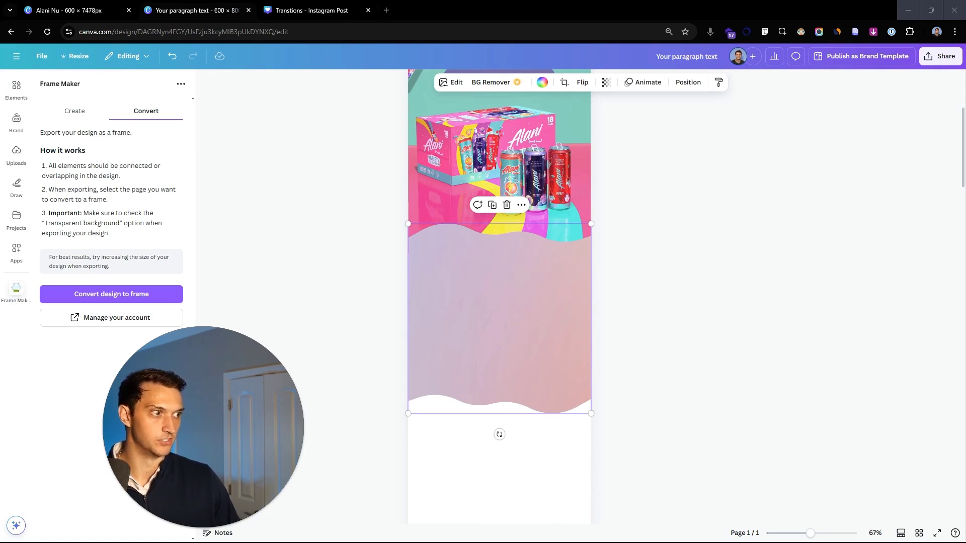
pyautogui.click(539, 452)
pyautogui.hotkey('ctrl', 'v')
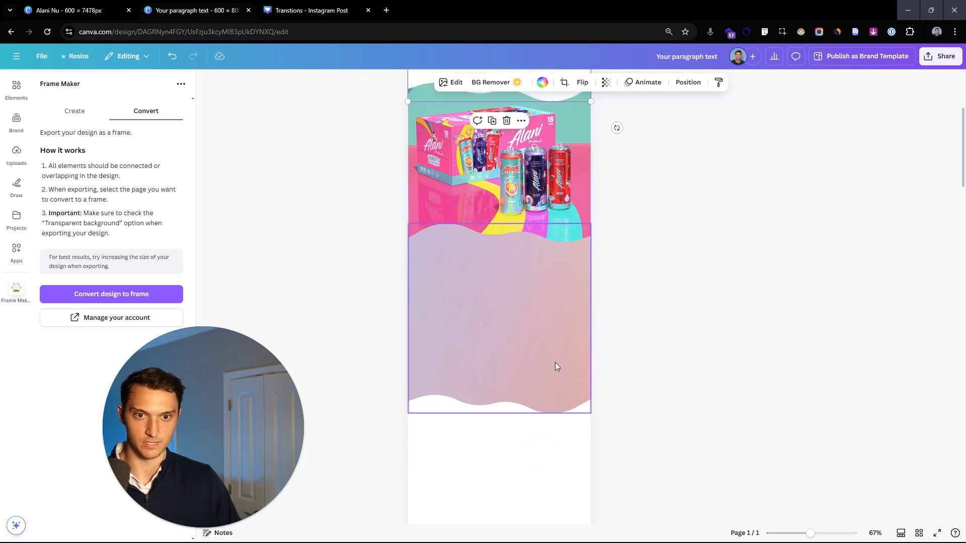
# Step: Move the gradient wavy shape down the page until it sits well clear below the hero image
pyautogui.moveTo(536, 388); pyautogui.dragTo(532, 444)
pyautogui.scroll(-1, 553, 290)
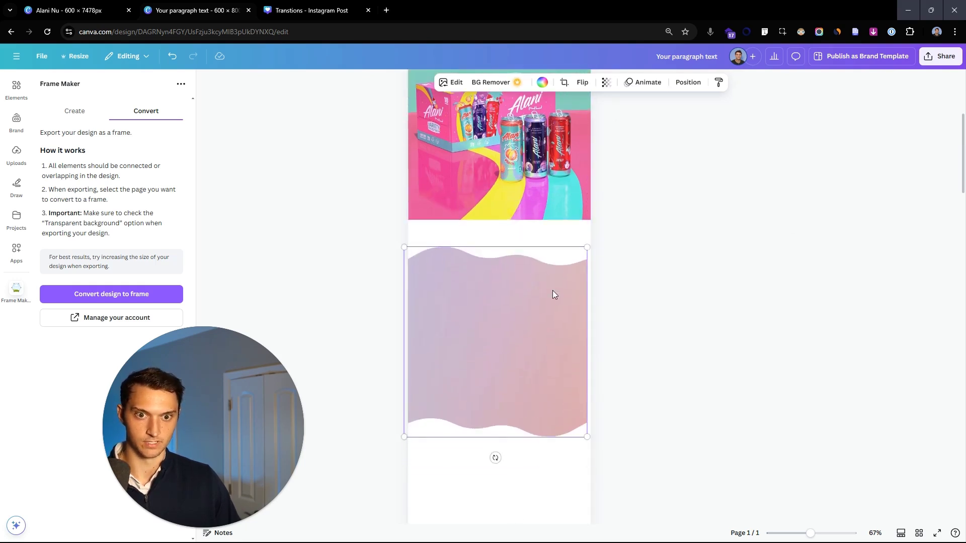
pyautogui.scroll(-5, 553, 294)
pyautogui.scroll(-5, 548, 304)
pyautogui.click(629, 412)
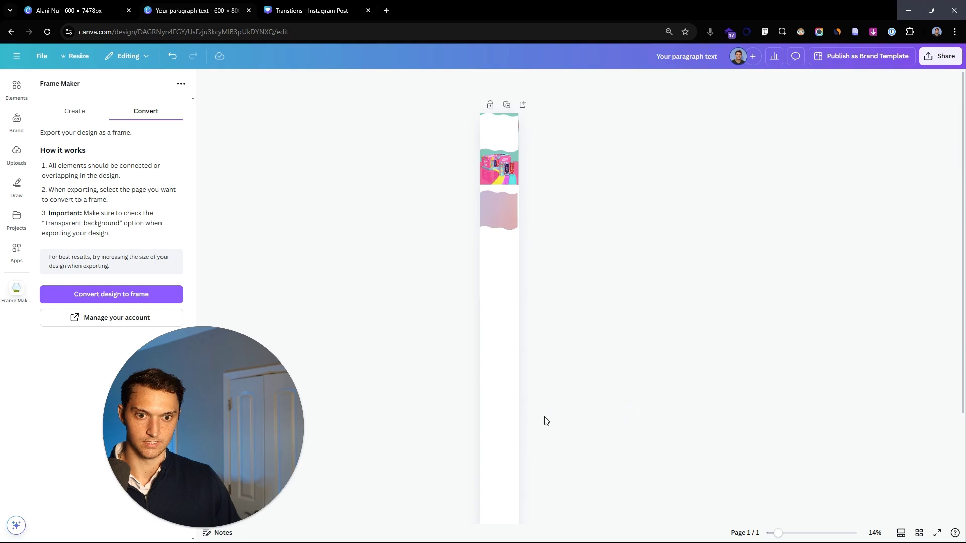
pyautogui.scroll(-3, 564, 413)
pyautogui.moveTo(555, 422); pyautogui.dragTo(409, 131)
pyautogui.scroll(3, 418, 138)
pyautogui.click(506, 208)
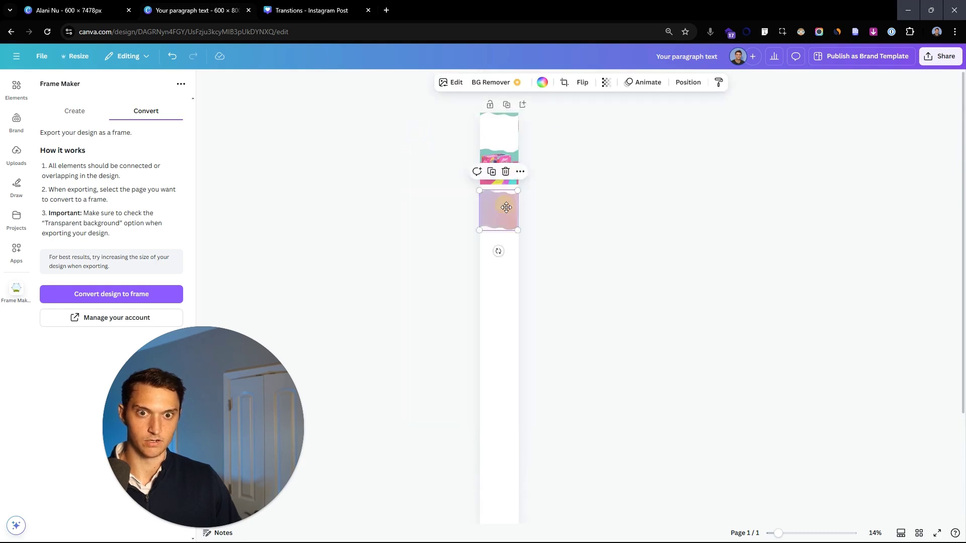
pyautogui.moveTo(506, 207); pyautogui.dragTo(493, 218)
pyautogui.click(540, 202)
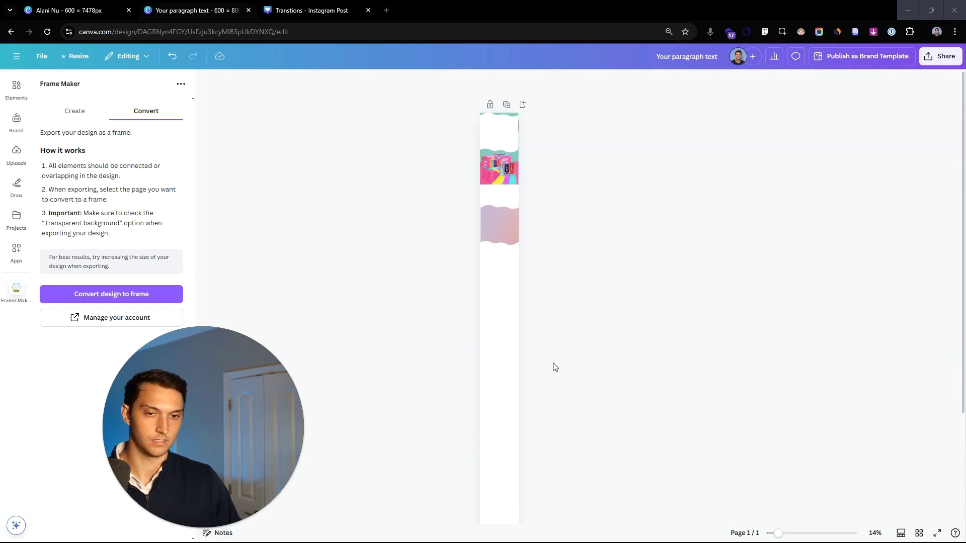
# Step: Lay the white wavy shape over the hero's lower edge and the gradient shape in front, slightly lower, leaving a thin white wavy border
pyautogui.click(504, 308)
pyautogui.hotkey('ctrl', 'v')
pyautogui.scroll(3, 524, 138)
pyautogui.moveTo(506, 129); pyautogui.dragTo(553, 277)
pyautogui.scroll(5, 505, 269)
pyautogui.hotkey('ctrl', ']')
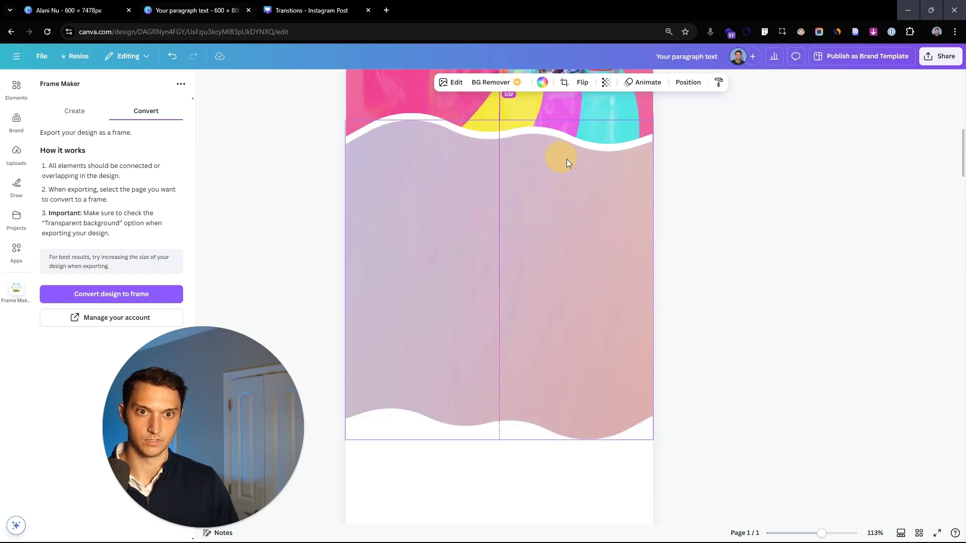
pyautogui.click(844, 227)
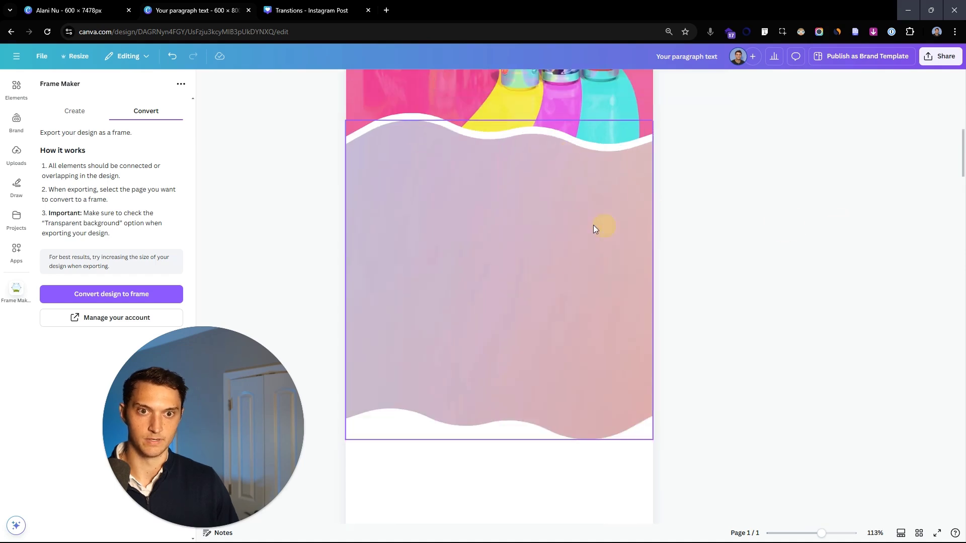
# Step: Duplicate the white wavy shape and place the copy at the gradient section's lower edge, aligned to the page width
pyautogui.moveTo(567, 171); pyautogui.dragTo(566, 206)
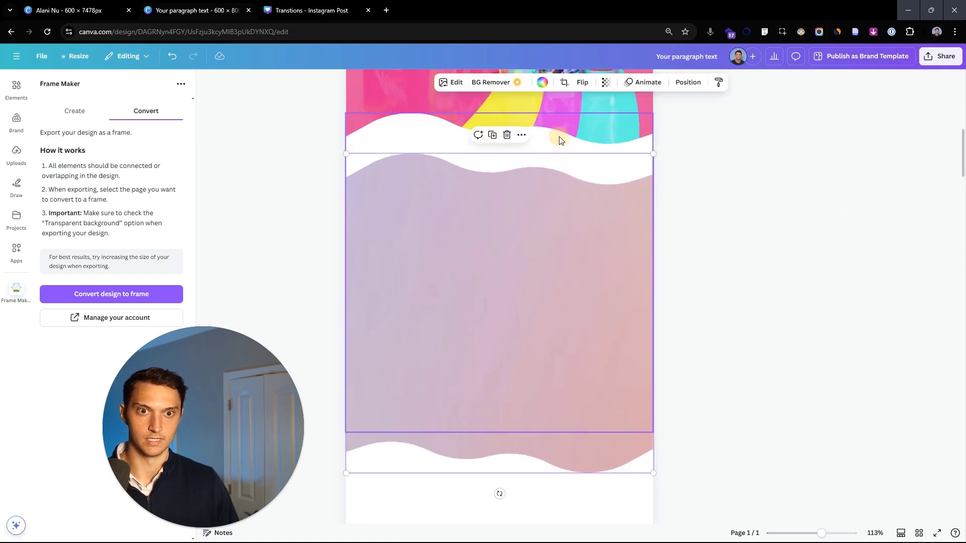
pyautogui.click(553, 141)
pyautogui.hotkey('ctrl', 'd')
pyautogui.moveTo(556, 141); pyautogui.dragTo(524, 425)
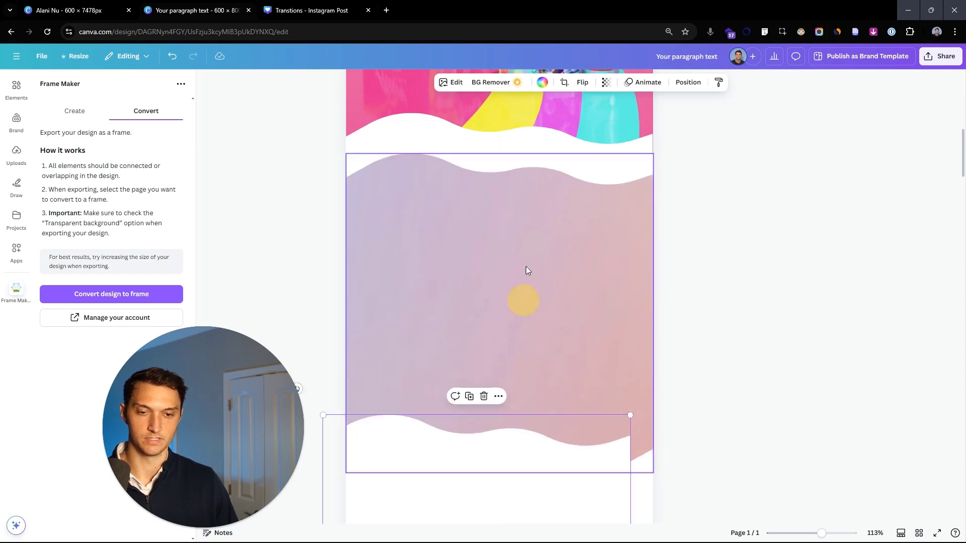
pyautogui.moveTo(527, 251); pyautogui.dragTo(591, 452)
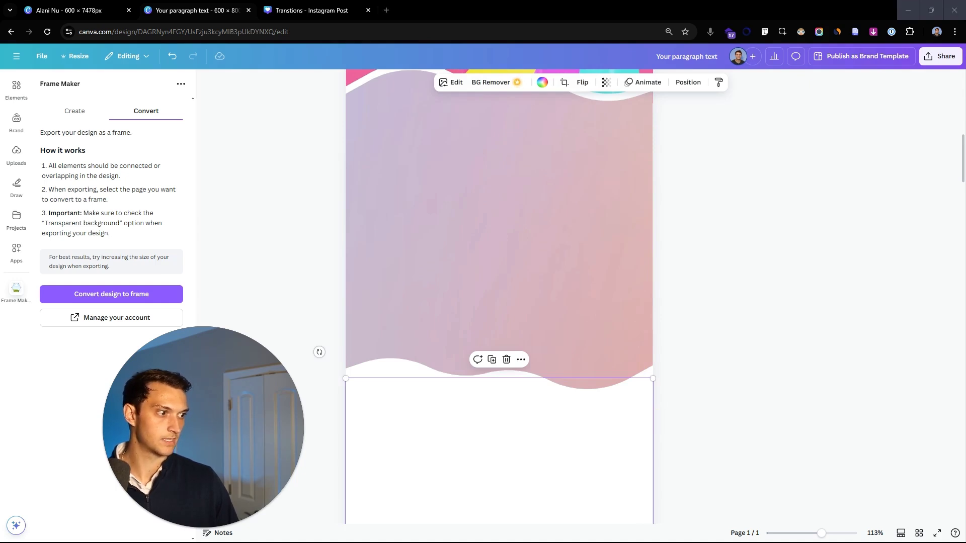
# Step: Move the duplicated white wavy shape up over the gradient section's lower part, offset toward the page's right side
pyautogui.moveTo(591, 434); pyautogui.dragTo(585, 465)
pyautogui.scroll(-4, 615, 321)
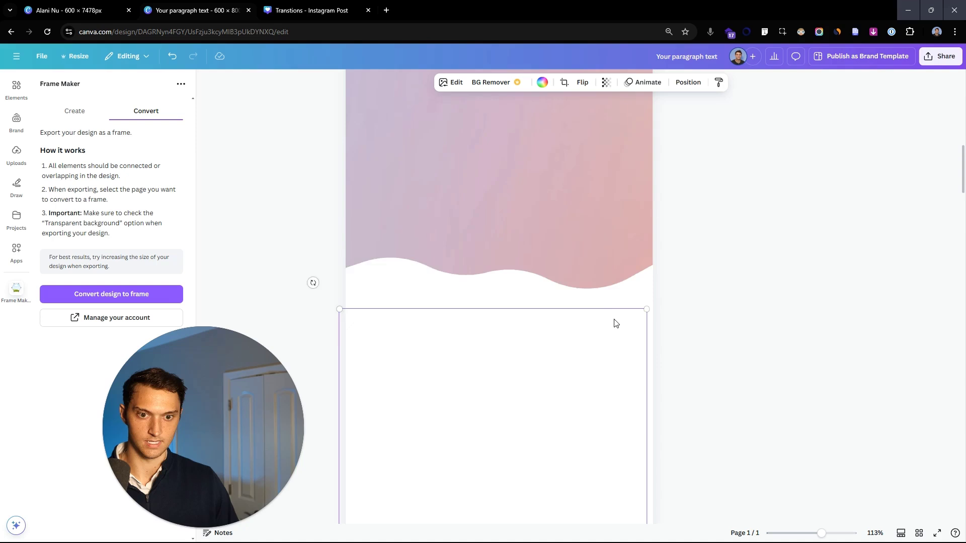
pyautogui.scroll(-3, 621, 298)
pyautogui.moveTo(574, 241); pyautogui.dragTo(603, 198)
# Step: Add a green square below the gradient section and enlarge it into a tall rectangle spanning the page width
pyautogui.click(542, 401)
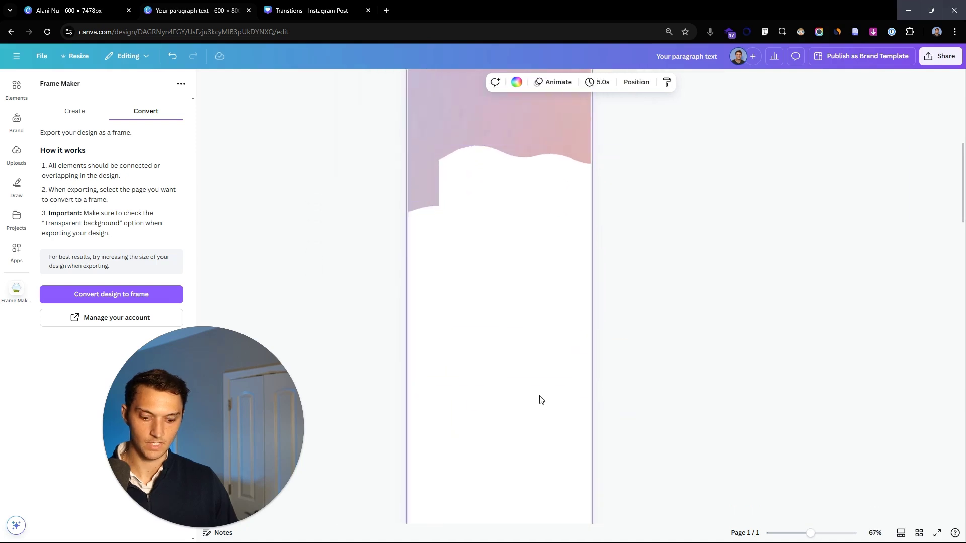
pyautogui.press('r')
pyautogui.moveTo(514, 297); pyautogui.dragTo(487, 264)
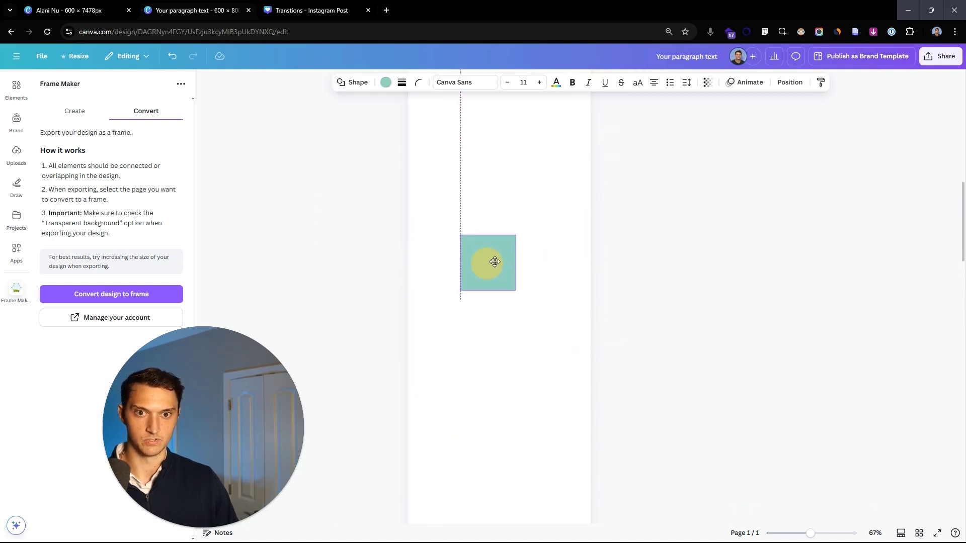
pyautogui.scroll(10, 515, 194)
pyautogui.hotkey('ctrl', '-')
pyautogui.hotkey('ctrl', '-')
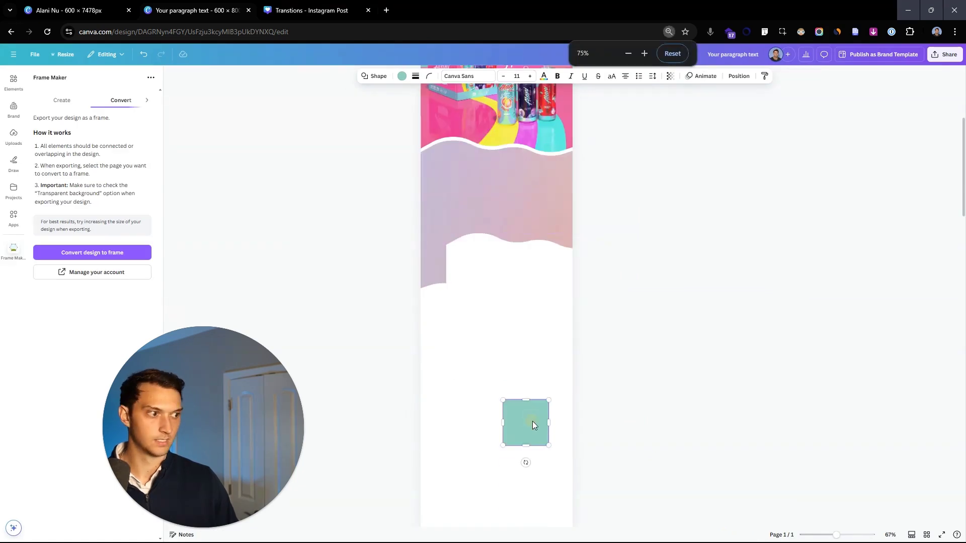
pyautogui.moveTo(533, 422); pyautogui.dragTo(572, 319)
pyautogui.moveTo(496, 341); pyautogui.dragTo(485, 512)
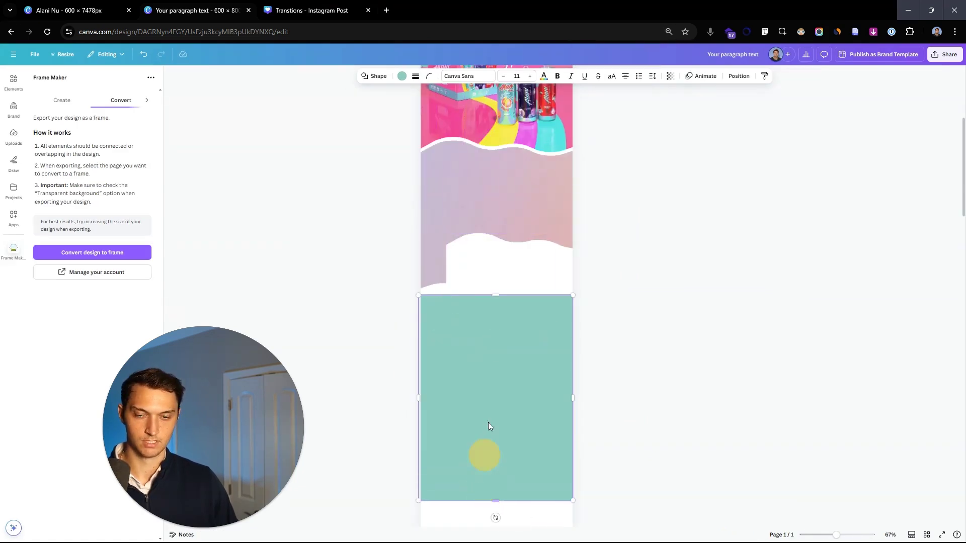
# Step: Extend the green rectangle's upper edge into the gradient section and send it behind the gradient and white wavy shapes
pyautogui.moveTo(519, 262); pyautogui.dragTo(547, 226)
pyautogui.click(459, 300)
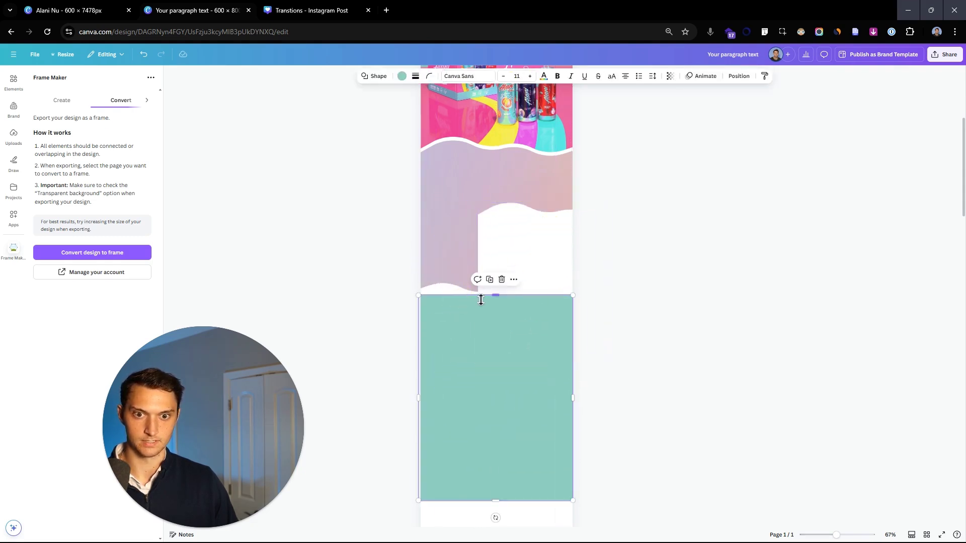
pyautogui.moveTo(481, 300); pyautogui.dragTo(499, 259)
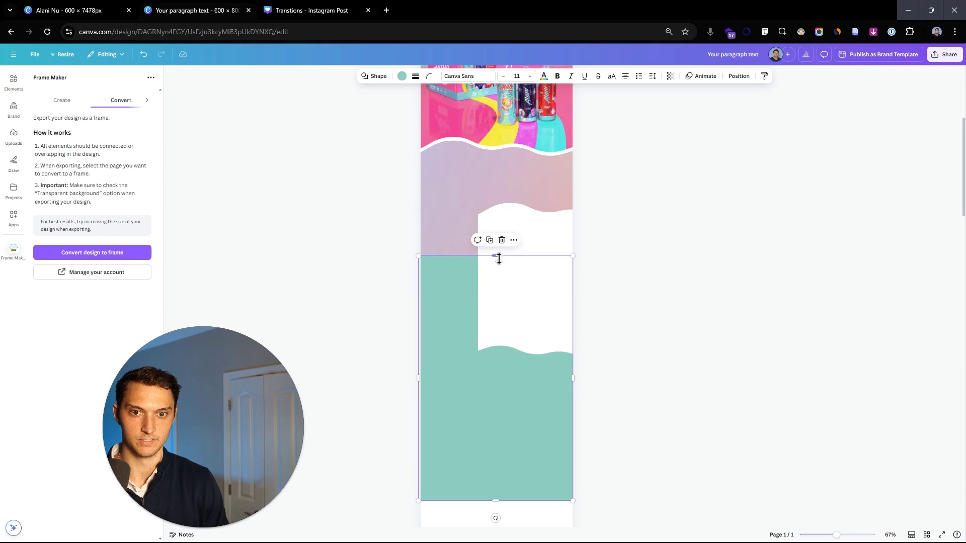
pyautogui.hotkey('ctrl', '[')
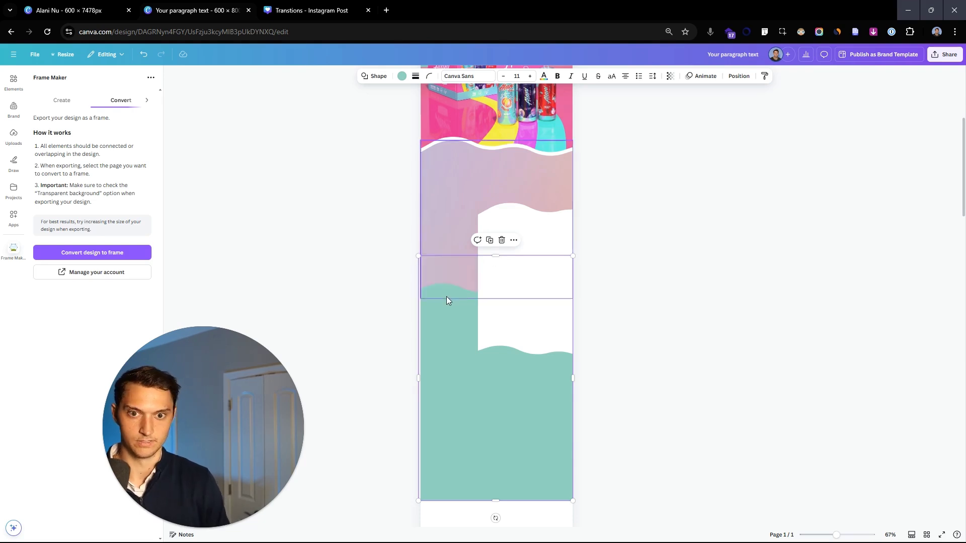
# Step: Shift the green rectangle down slightly, align the white wavy shape with the page edges, and send it behind the gradient shape
pyautogui.moveTo(538, 327)
pyautogui.mouseDown()
pyautogui.moveTo(503, 309)
pyautogui.moveTo(541, 339)
pyautogui.mouseUp()
pyautogui.moveTo(501, 271); pyautogui.dragTo(501, 265)
pyautogui.moveTo(539, 240); pyautogui.dragTo(534, 185)
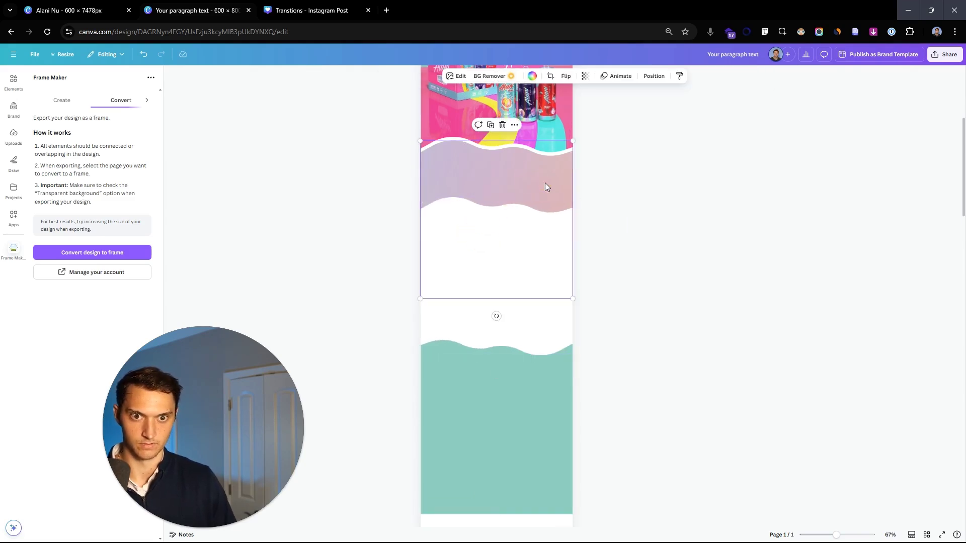
pyautogui.hotkey('ctrl', '[')
# Step: Nudge the lower white wavy shape up until only a thin white border shows between the gradient and green sections
pyautogui.click(551, 330)
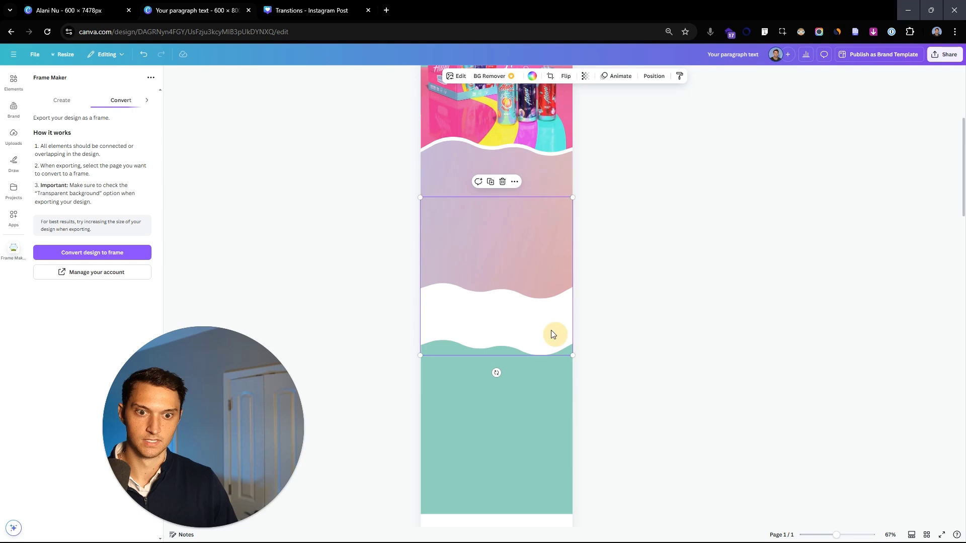
pyautogui.scroll(3, 538, 347)
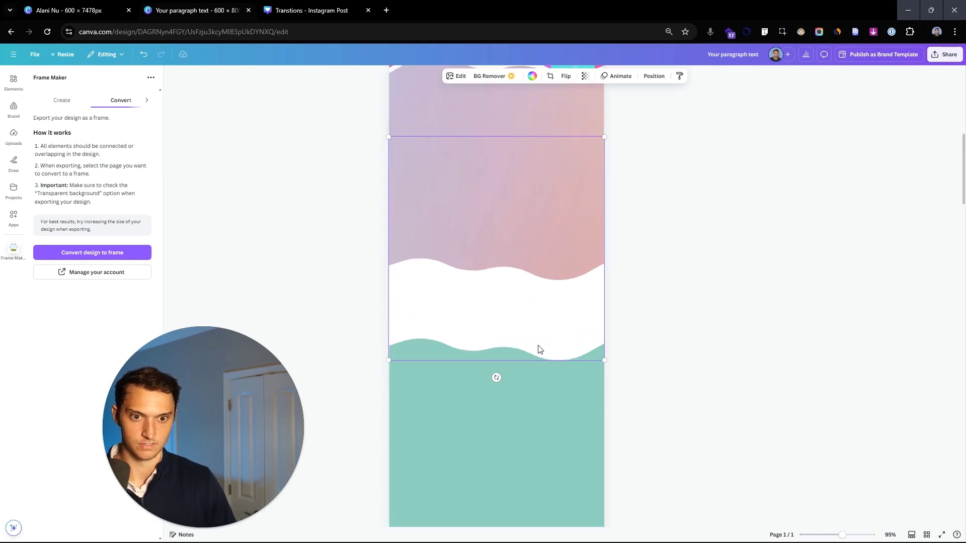
pyautogui.click(587, 359)
pyautogui.hotkey('ctrl', ']')
pyautogui.hotkey('shift', 'Up')
pyautogui.hotkey('shift', 'Up')
pyautogui.hotkey('shift', 'Up')
pyautogui.hotkey('shift', 'Up')
pyautogui.hotkey('shift', 'Up')
pyautogui.hotkey('shift', 'Up')
pyautogui.hotkey('shift', 'Up')
pyautogui.hotkey('shift', 'Up')
pyautogui.hotkey('shift', 'Up')
pyautogui.hotkey('shift', 'Up')
pyautogui.hotkey('shift', 'Up')
pyautogui.hotkey('shift', 'Up')
pyautogui.hotkey('shift', 'Up')
pyautogui.hotkey('shift', 'Up')
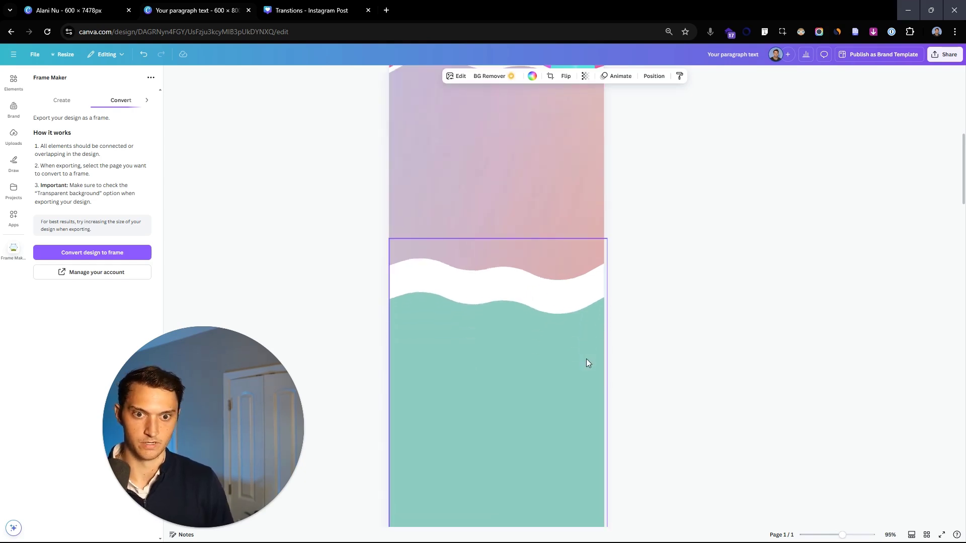
pyautogui.click(669, 330)
pyautogui.scroll(3, 672, 327)
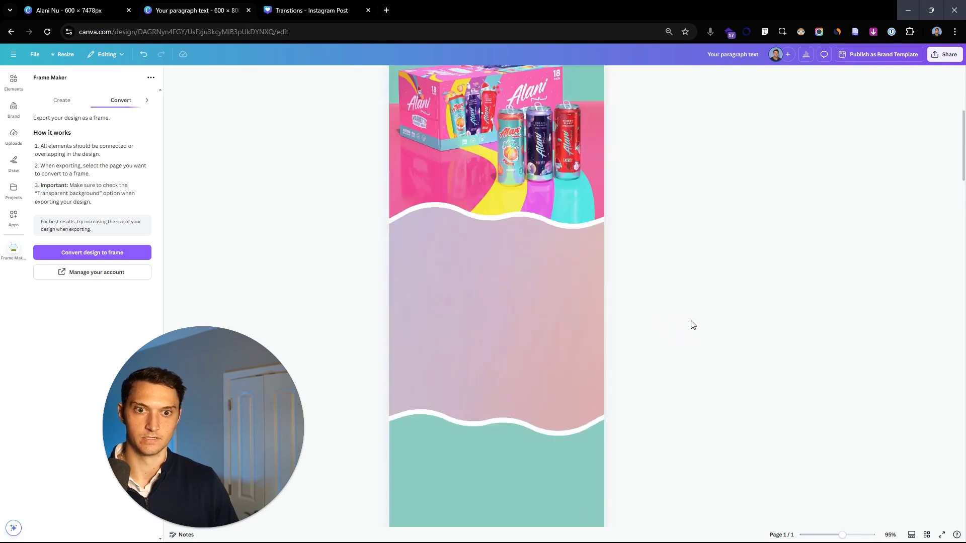
# Step: Examine the white wavy borders above and below the gradient section
pyautogui.scroll(-5, 706, 225)
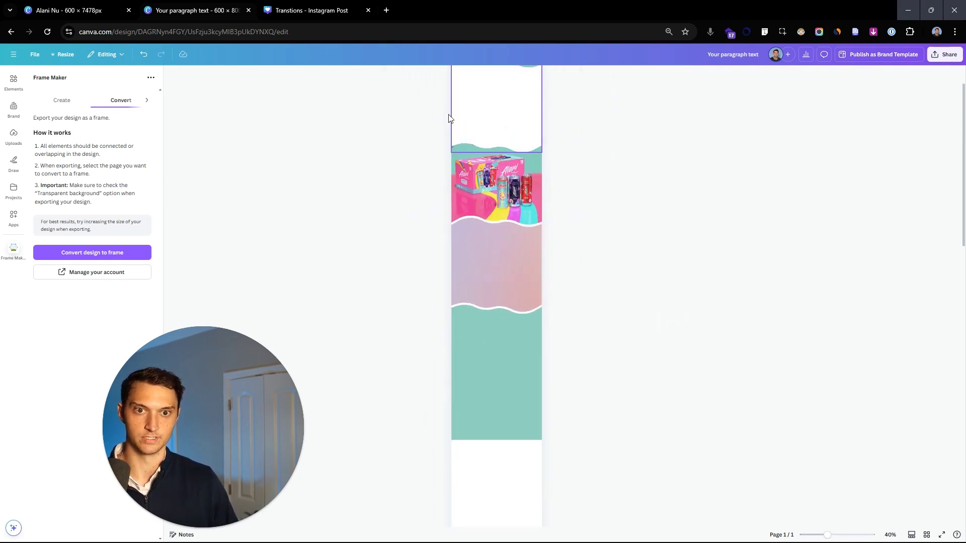
pyautogui.scroll(1, 466, 145)
pyautogui.click(504, 146)
pyautogui.click(479, 301)
pyautogui.scroll(5, 416, 297)
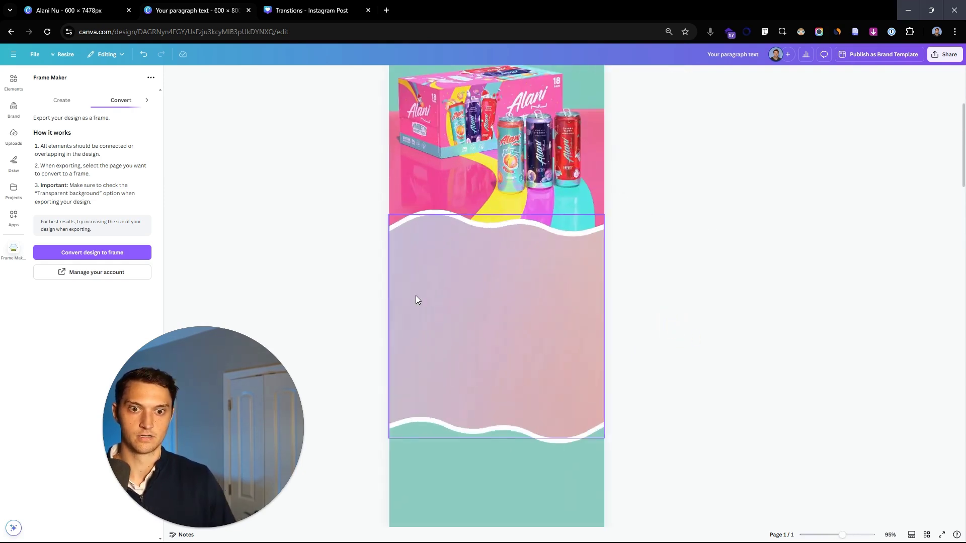
pyautogui.scroll(1, 324, 260)
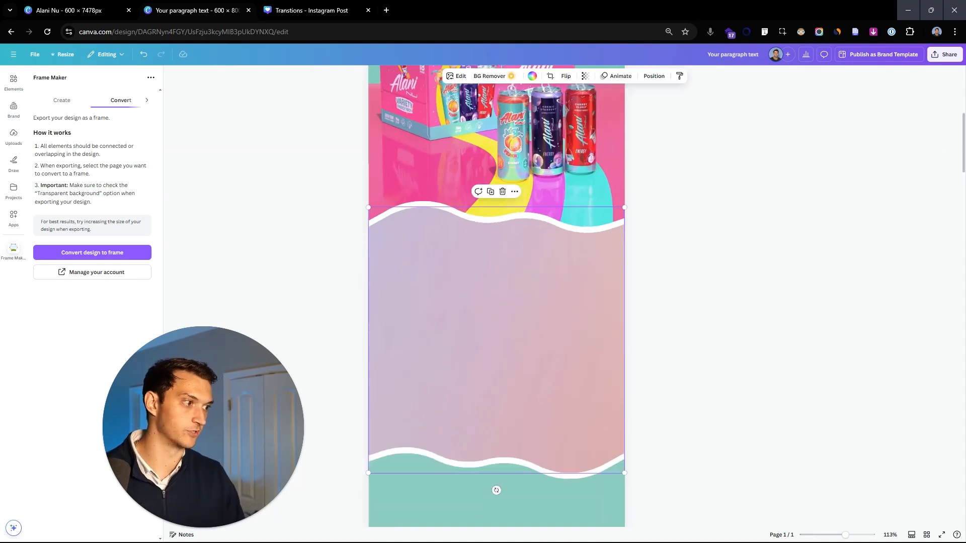
pyautogui.scroll(-3, 542, 403)
pyautogui.click(604, 398)
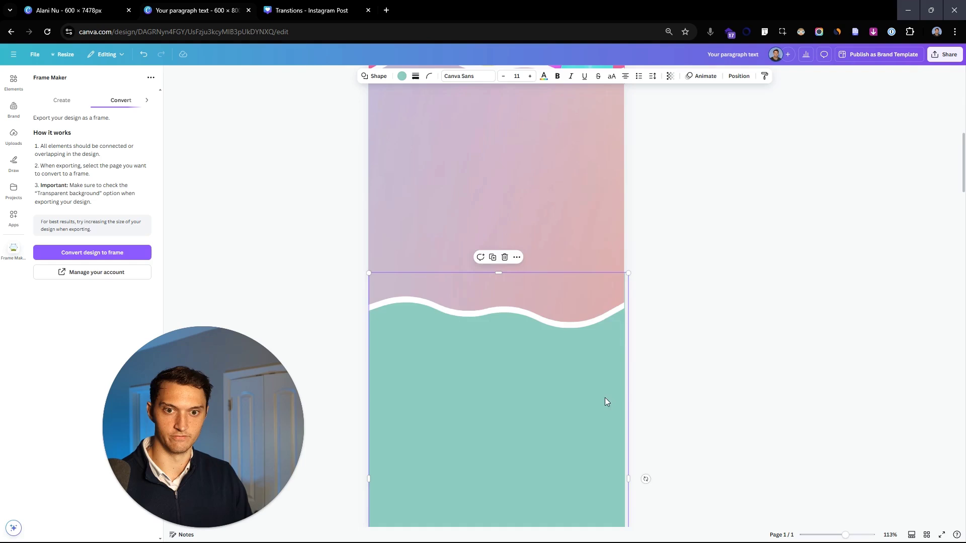
pyautogui.hotkey('ctrl', 'd')
pyautogui.moveTo(539, 361); pyautogui.dragTo(560, 371)
pyautogui.hotkey('ctrl', 'z')
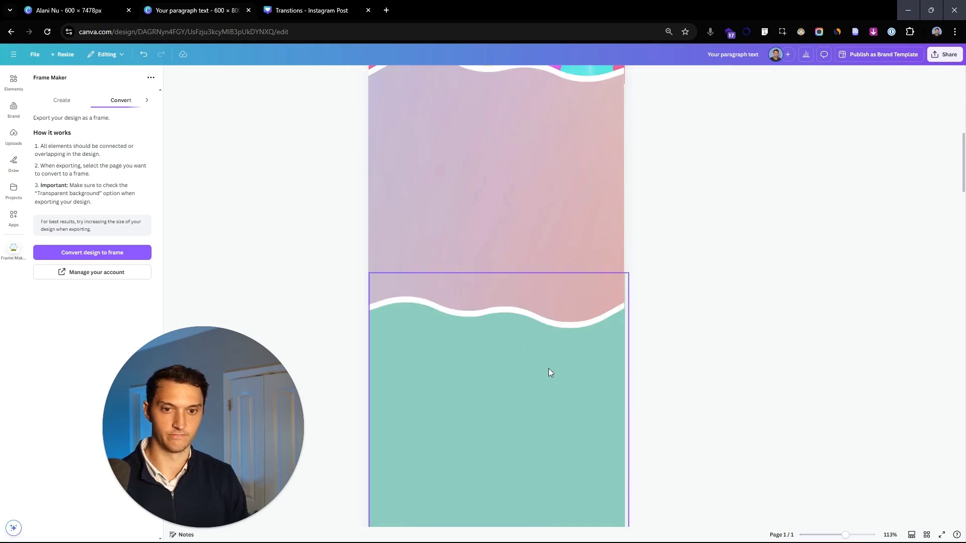
# Step: Paste the white sparkle graphic and place it on the green area just below the gradient section
pyautogui.scroll(-5, 611, 330)
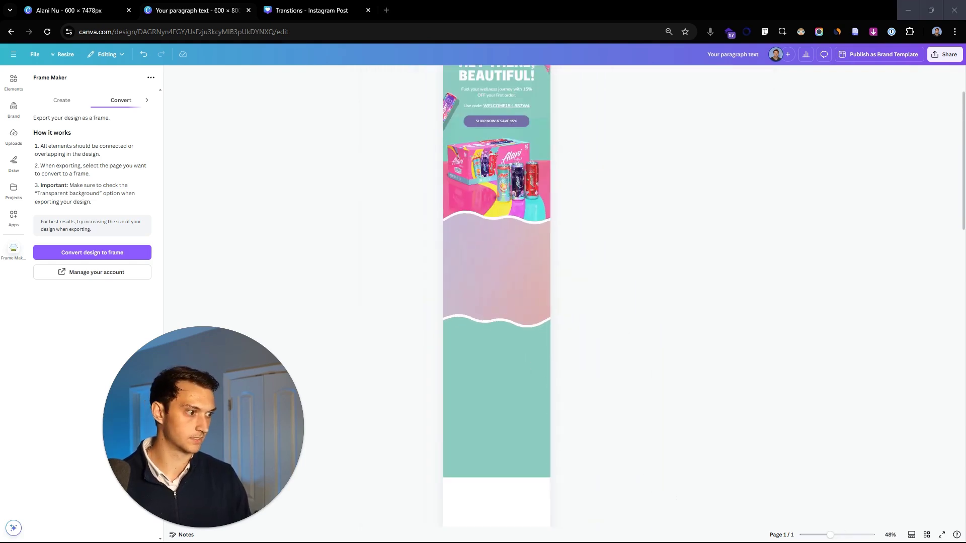
pyautogui.click(540, 230)
pyautogui.keyDown('ctrl'); pyautogui.scroll(4, 539, 262); pyautogui.keyUp('ctrl')
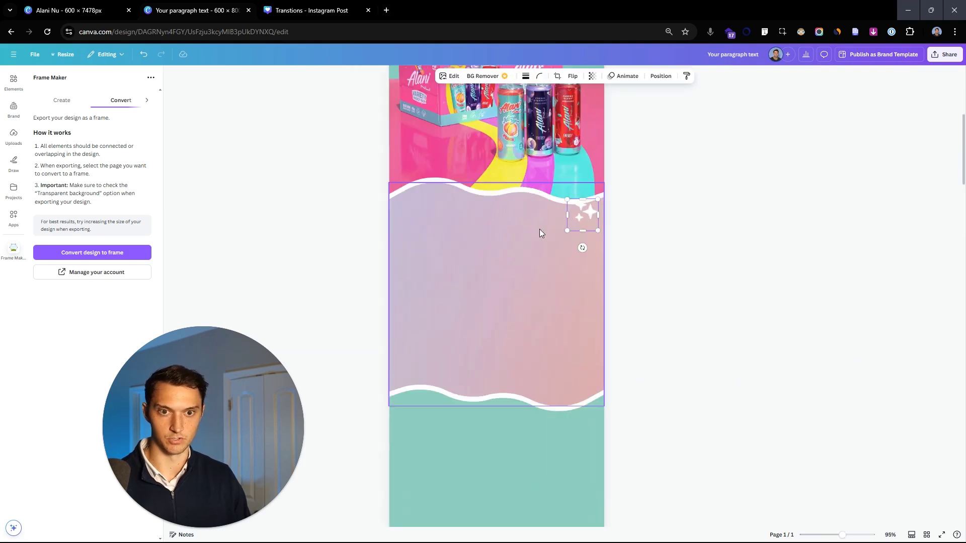
pyautogui.moveTo(587, 216); pyautogui.dragTo(492, 454)
# Step: Lock the gradient shape and position white sparkles in the gradient section's lower-left and upper-right corners
pyautogui.click(552, 285)
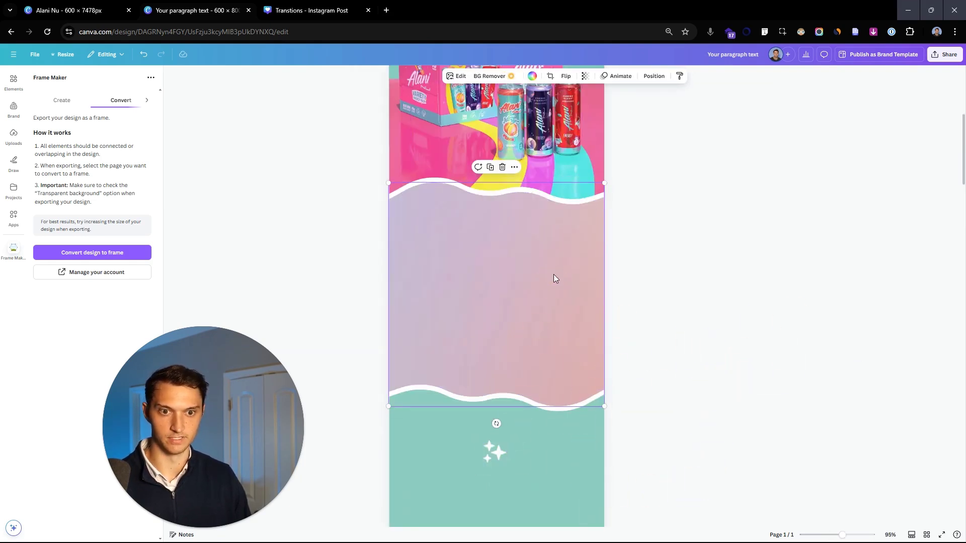
pyautogui.click(513, 169)
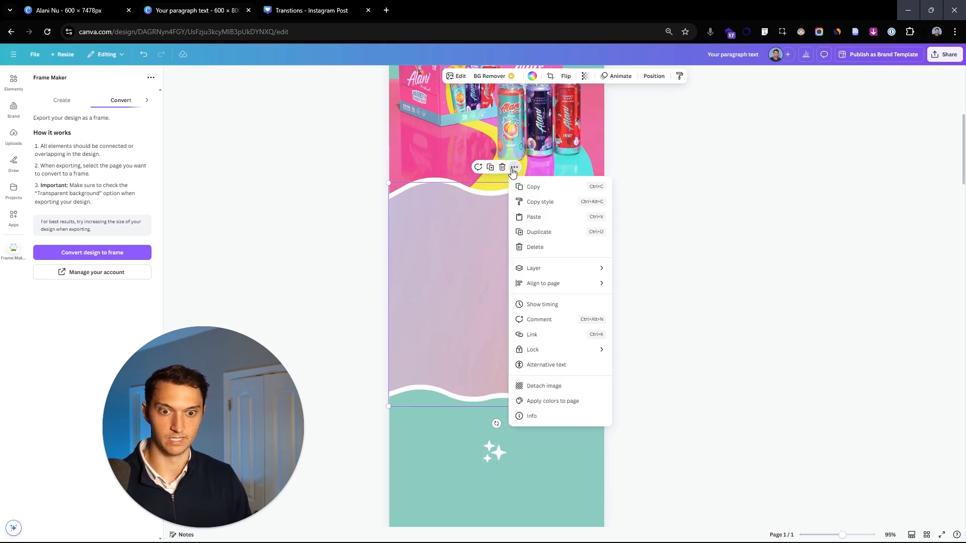
pyautogui.moveTo(599, 349)
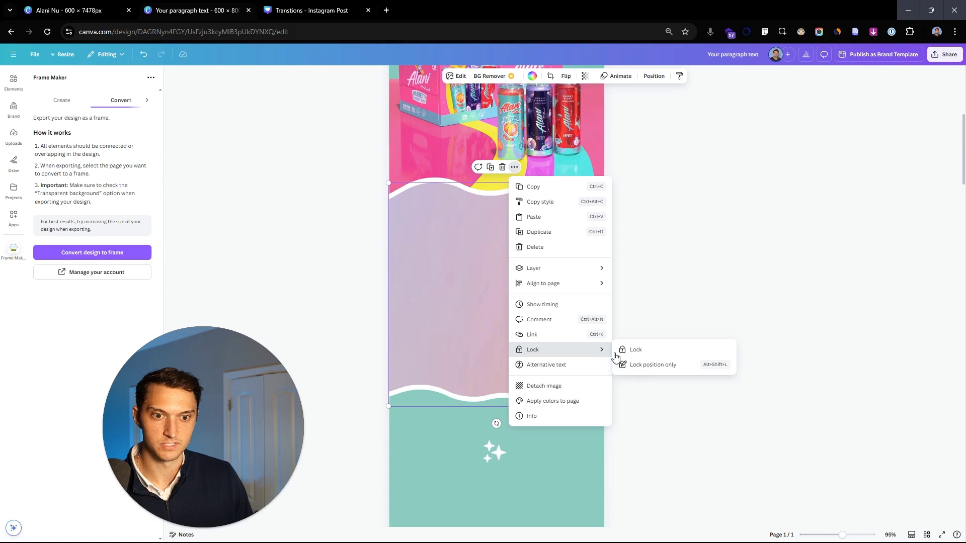
pyautogui.click(647, 348)
pyautogui.moveTo(492, 457); pyautogui.dragTo(420, 351)
pyautogui.click(782, 279)
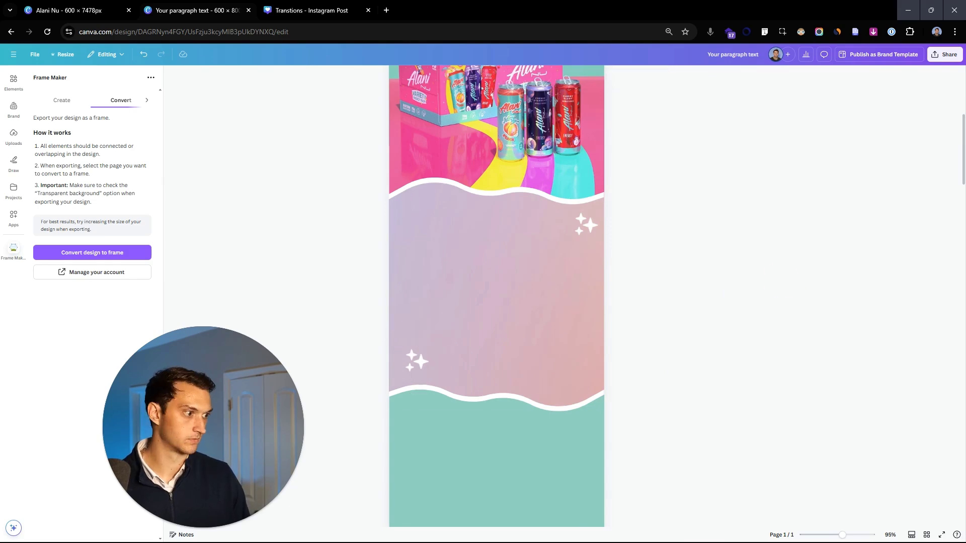
# Step: Paste the "Welcome to the Alani Nu Fam!" text block and center it in the gradient section between the sparkles
pyautogui.scroll(-2, 552, 177)
pyautogui.click(528, 195)
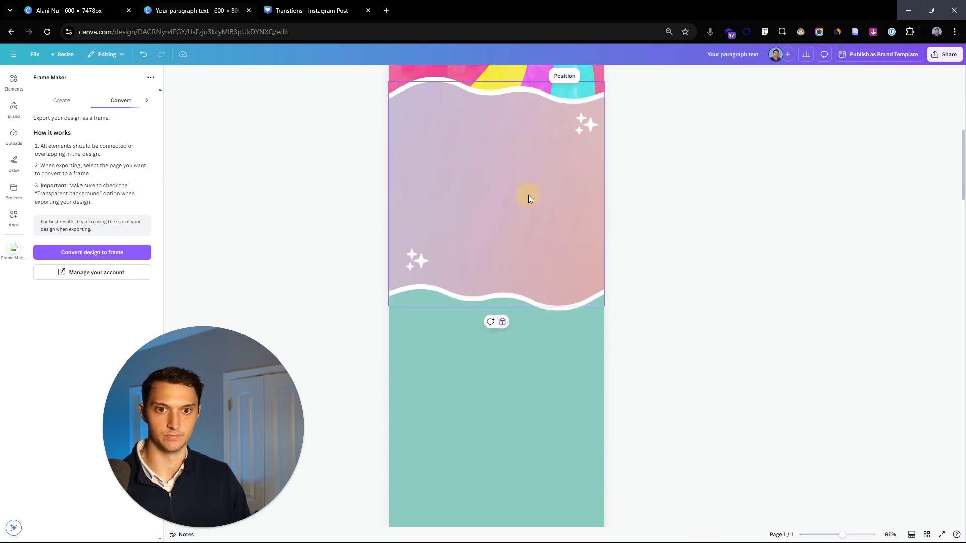
pyautogui.hotkey('ctrl', 'v')
pyautogui.moveTo(526, 183); pyautogui.dragTo(529, 191)
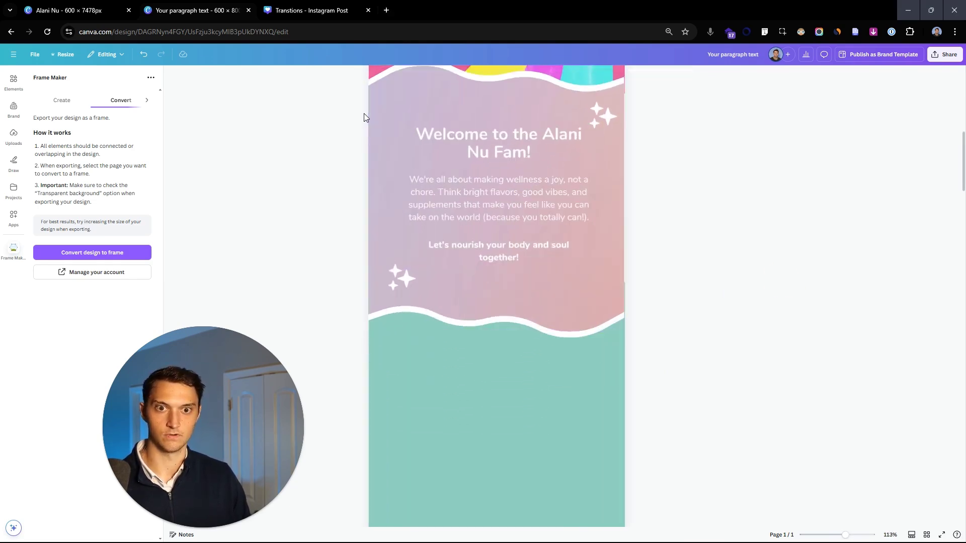
pyautogui.scroll(4, 364, 113)
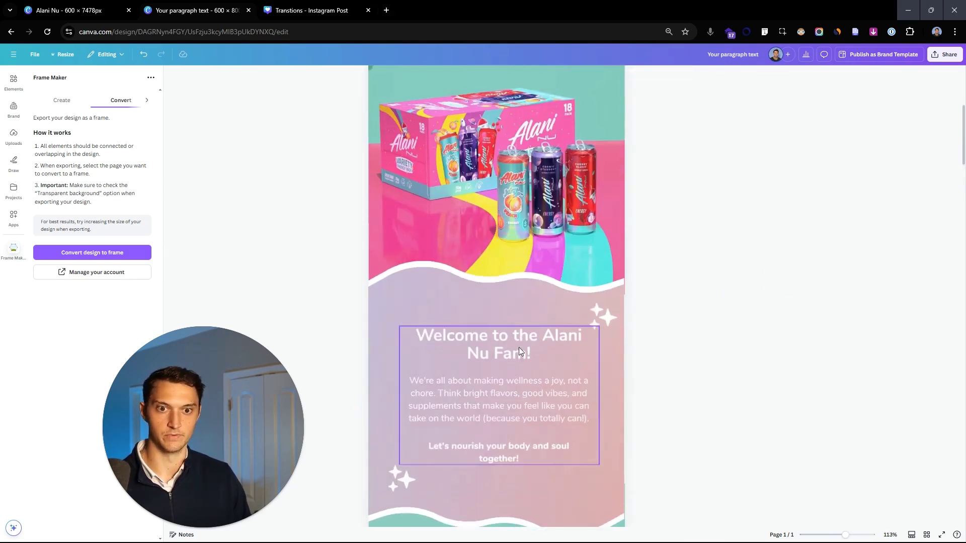
pyautogui.scroll(-2, 670, 293)
pyautogui.scroll(-2, 664, 294)
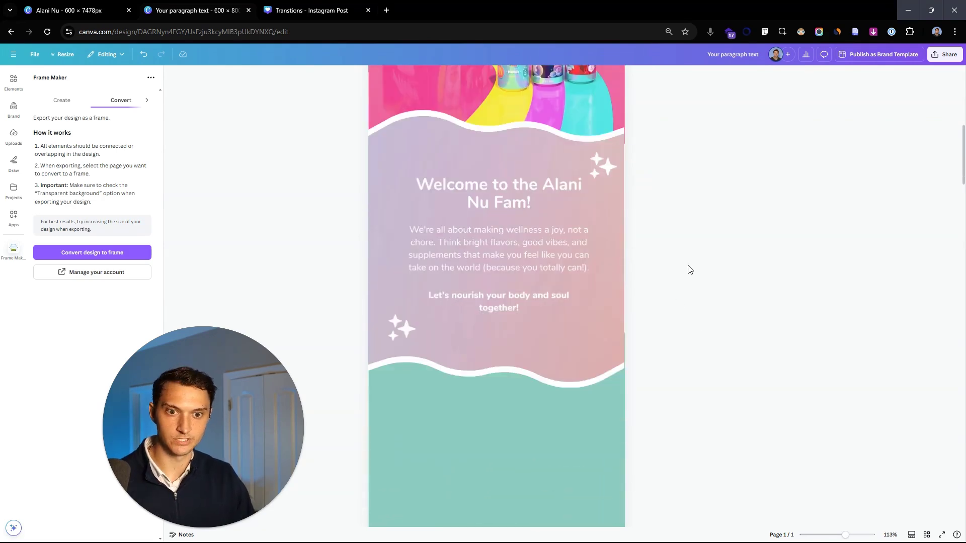
# Step: Paste the blue Alani bar image and place it over the lower wavy border, running off the page's right edge
pyautogui.scroll(-3, 690, 270)
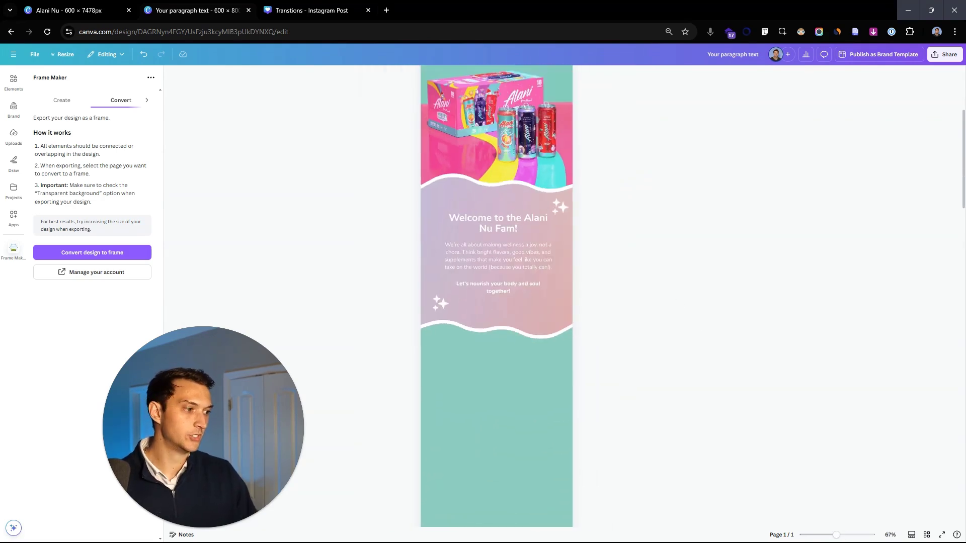
pyautogui.hotkey('ctrl', 'v')
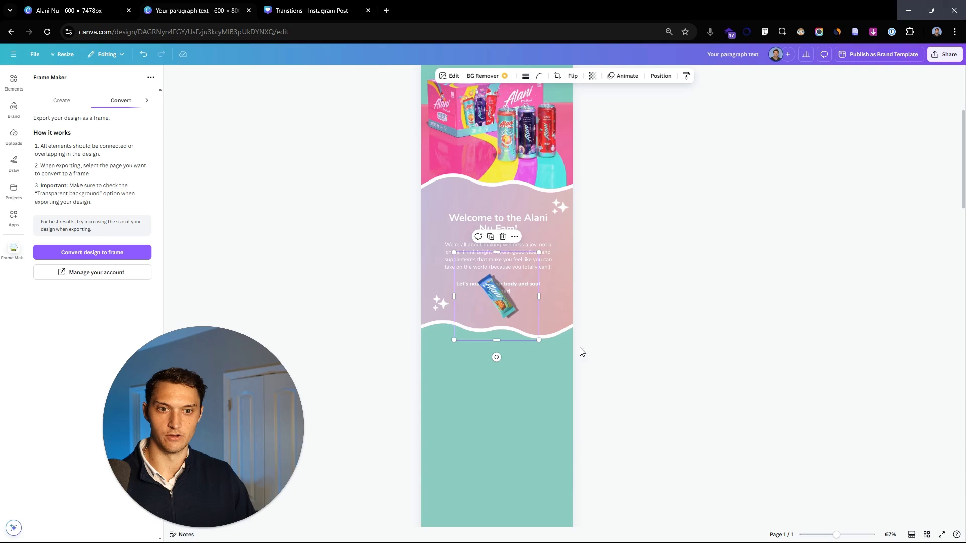
pyautogui.scroll(2, 517, 337)
pyautogui.moveTo(487, 296); pyautogui.dragTo(581, 345)
pyautogui.click(753, 390)
pyautogui.scroll(-1, 753, 391)
pyautogui.click(712, 381)
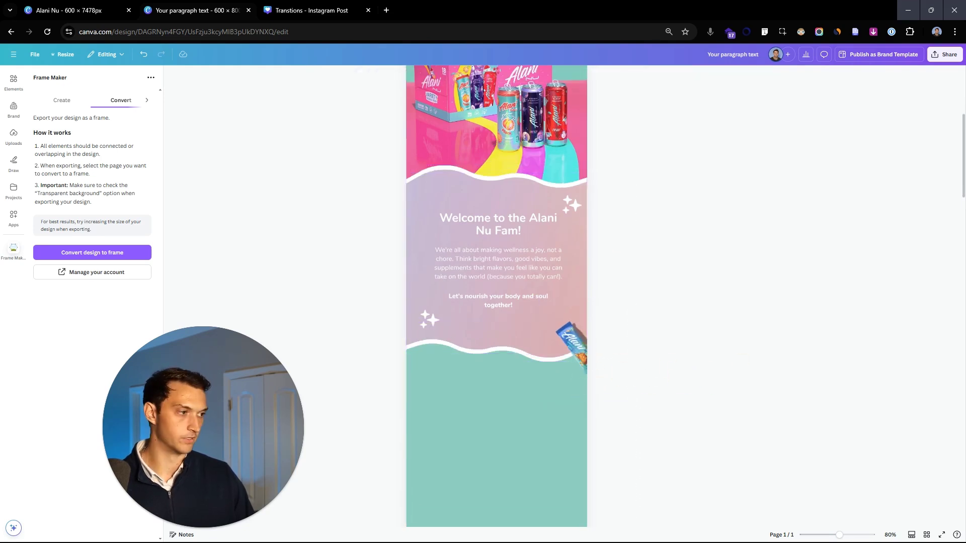
# Step: Paste the orange Alani bar image and place it near the top of the green section, running off the page's left edge
pyautogui.hotkey('ctrl', 'v')
pyautogui.moveTo(496, 301); pyautogui.dragTo(415, 374)
pyautogui.click(498, 383)
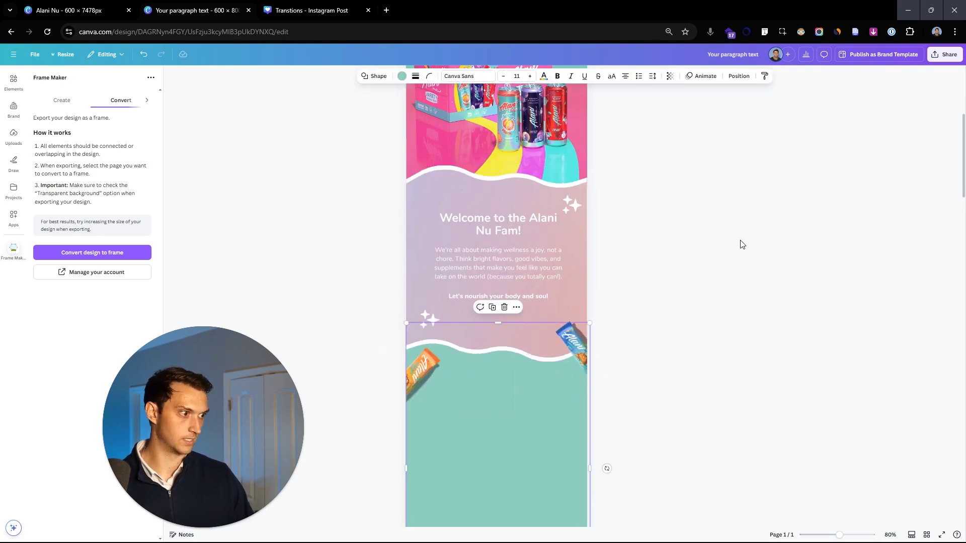
# Step: Paste the photo of Alani cans and place it across the page width, overlapping the green section's lower edge
pyautogui.scroll(-2, 602, 373)
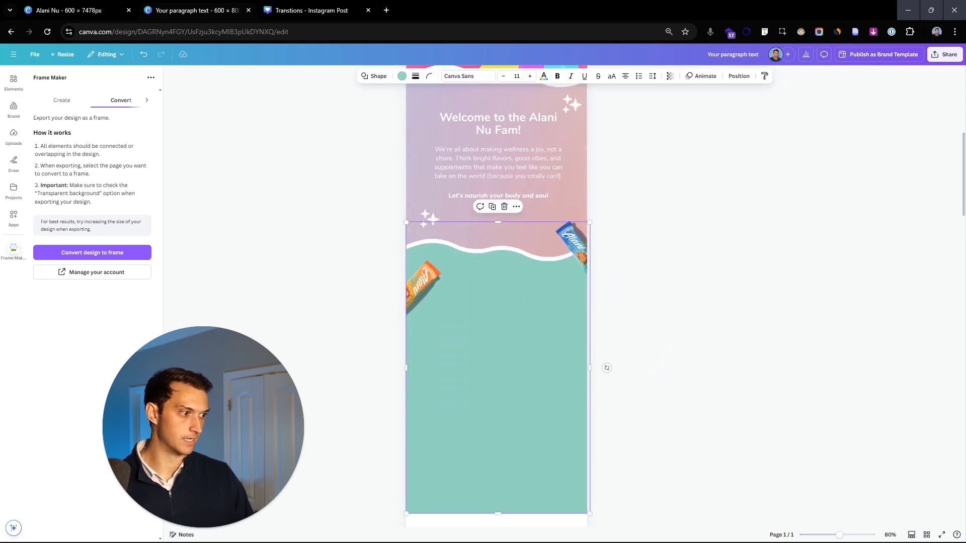
pyautogui.keyDown('ctrl'); pyautogui.scroll(-3, 527, 296); pyautogui.keyUp('ctrl')
pyautogui.scroll(-3, 531, 298)
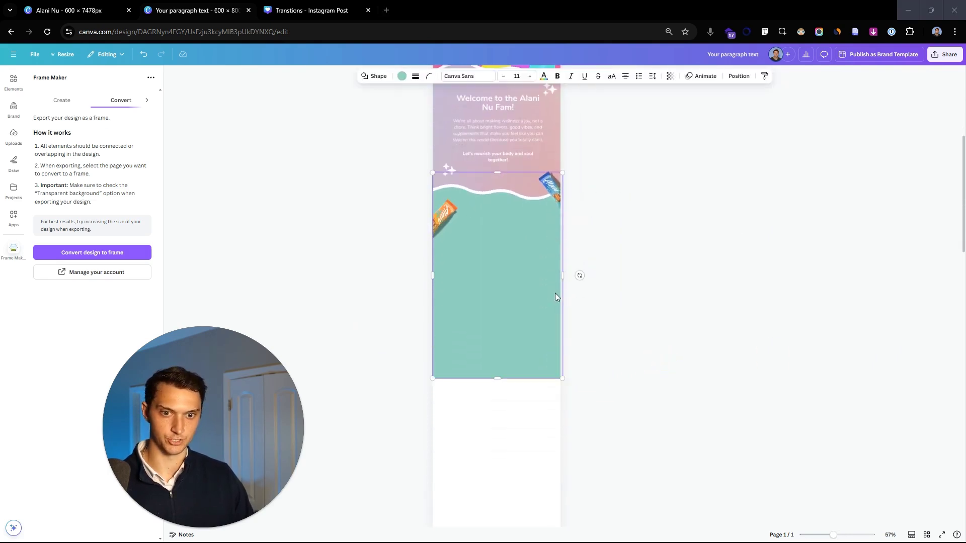
pyautogui.click(528, 407)
pyautogui.hotkey('ctrl', 'v')
pyautogui.moveTo(496, 265); pyautogui.dragTo(533, 305)
pyautogui.click(532, 263)
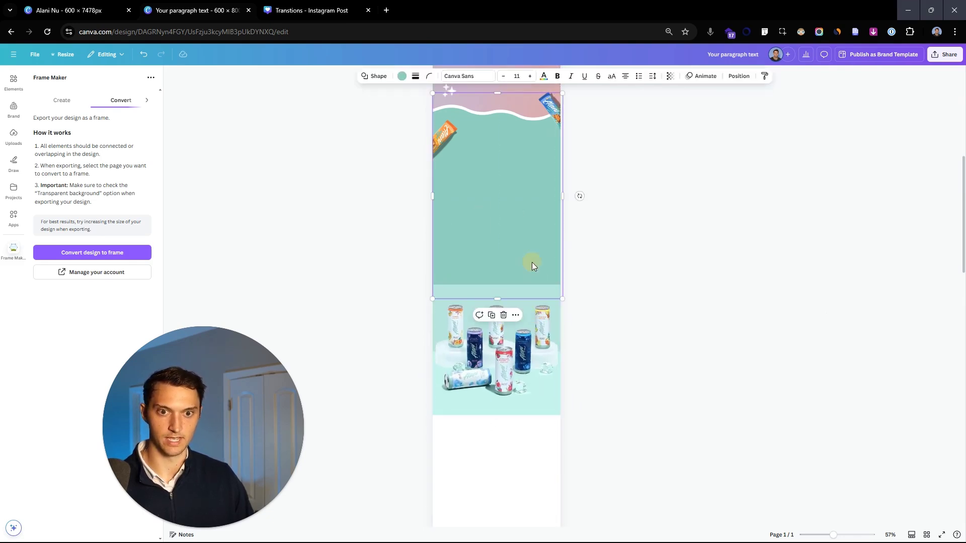
# Step: Recolor the green section with the lighter mint sampled from the background at the top of the cans photo
pyautogui.click(402, 77)
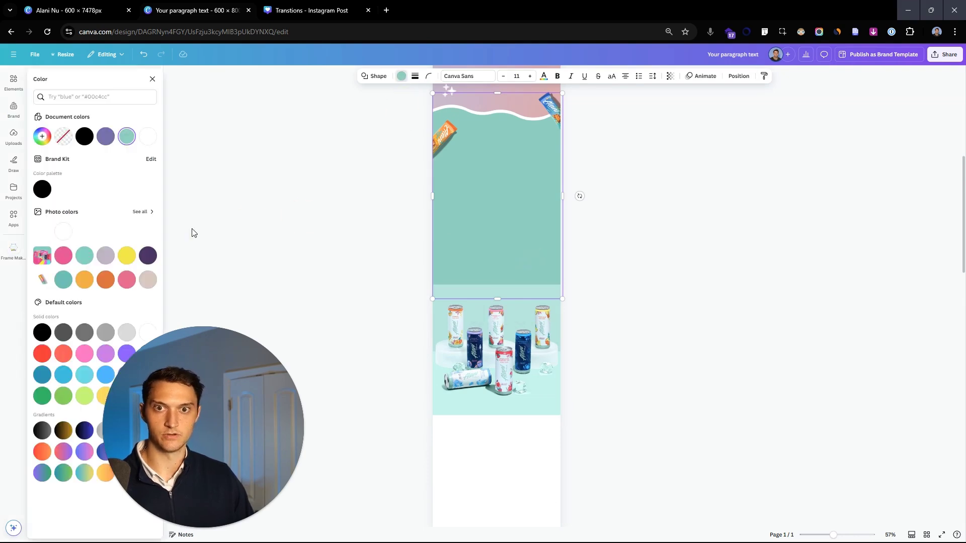
pyautogui.click(43, 136)
pyautogui.click(137, 233)
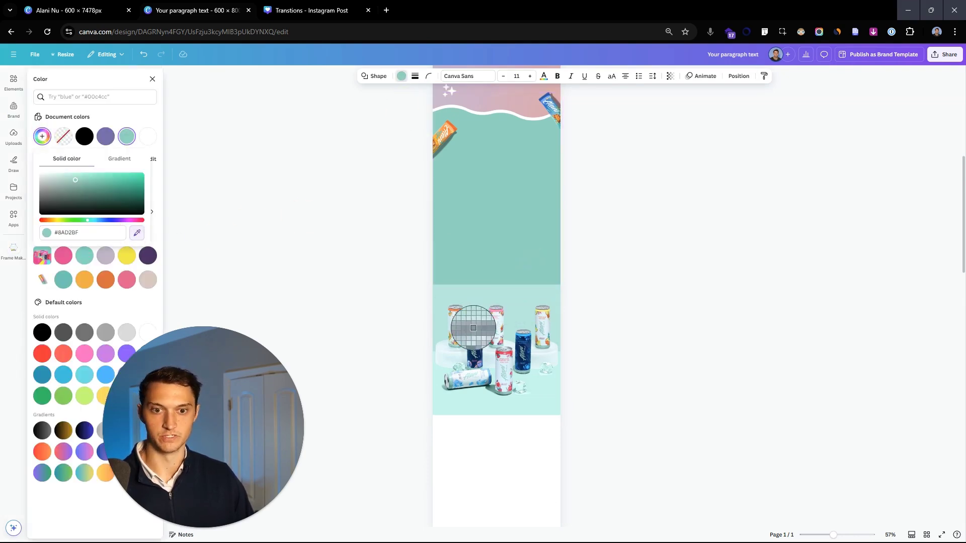
pyautogui.click(500, 294)
pyautogui.keyDown('ctrl'); pyautogui.scroll(3, 456, 261); pyautogui.keyUp('ctrl')
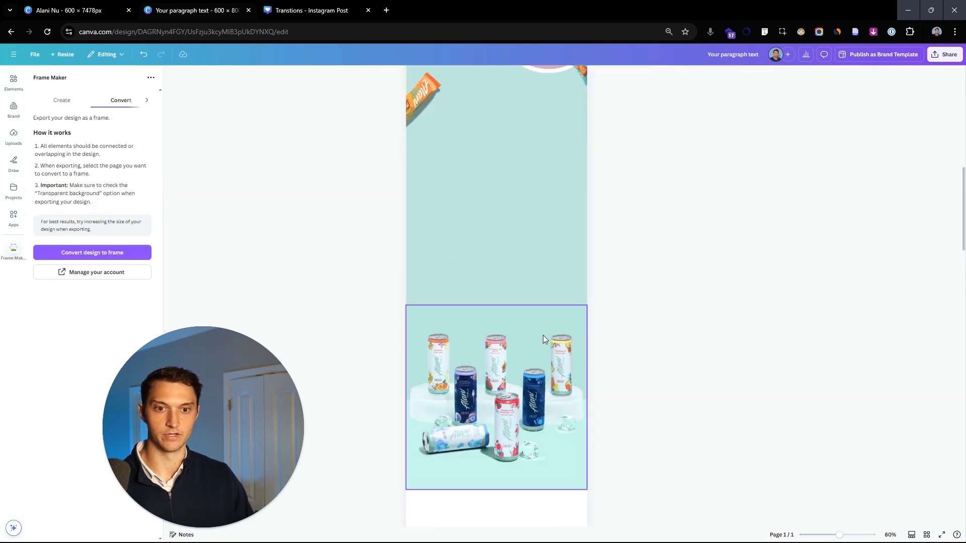
pyautogui.keyDown('ctrl'); pyautogui.scroll(-2, 638, 307); pyautogui.keyUp('ctrl')
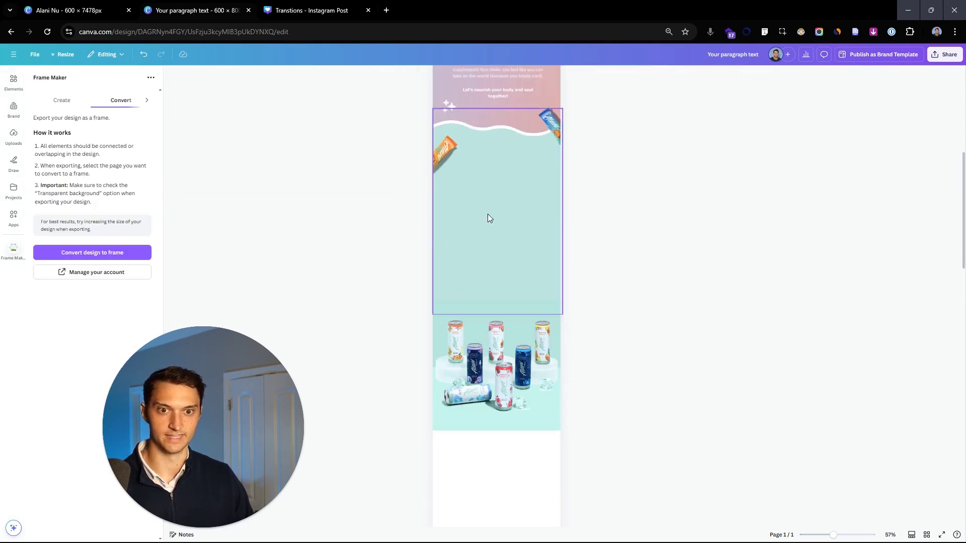
# Step: Paste the "Why Alani Nu?" text block and center it in the mint section below the orange bar
pyautogui.keyDown('ctrl'); pyautogui.scroll(3, 563, 206); pyautogui.keyUp('ctrl')
pyautogui.scroll(2, 491, 207)
pyautogui.scroll(-2, 694, 278)
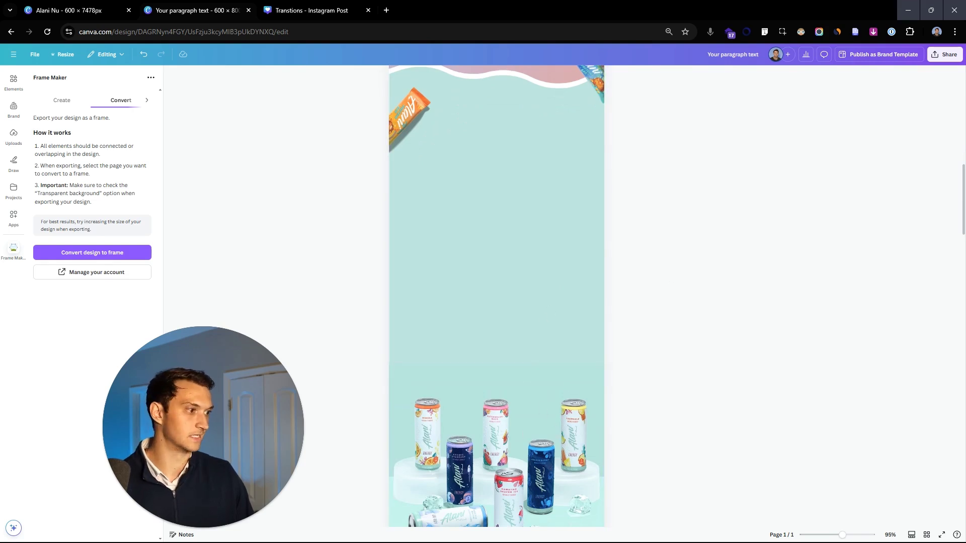
pyautogui.click(527, 251)
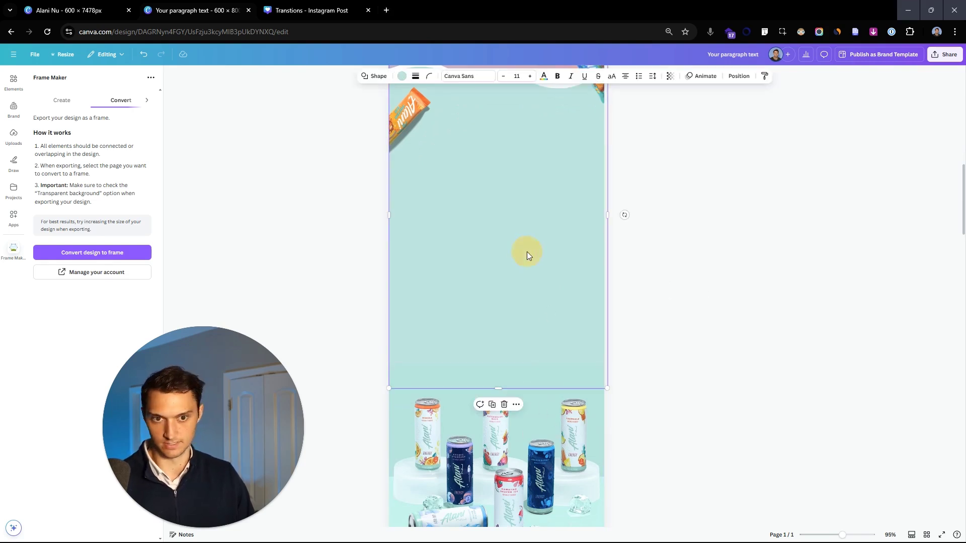
pyautogui.hotkey('ctrl', 'v')
pyautogui.moveTo(497, 213); pyautogui.dragTo(495, 240)
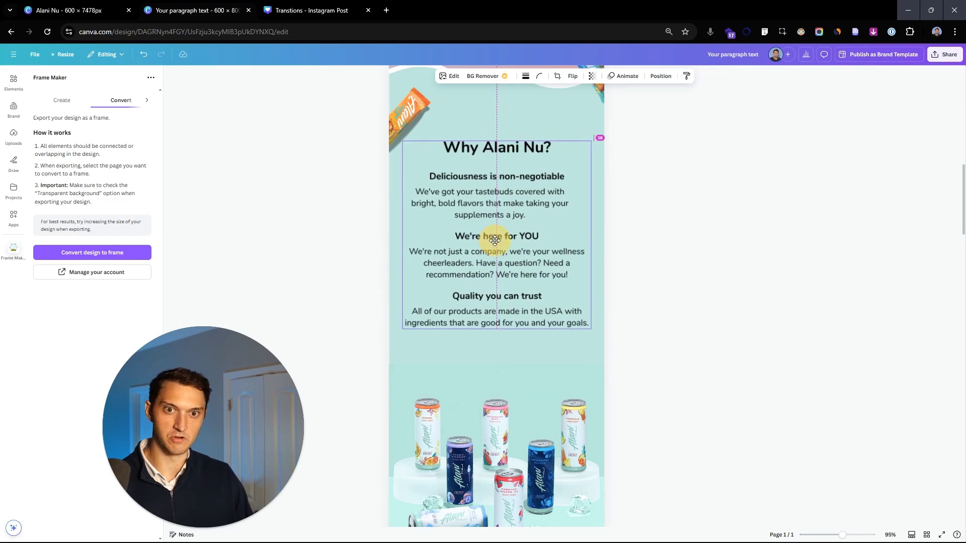
pyautogui.scroll(-1, 565, 314)
pyautogui.scroll(-1, 565, 313)
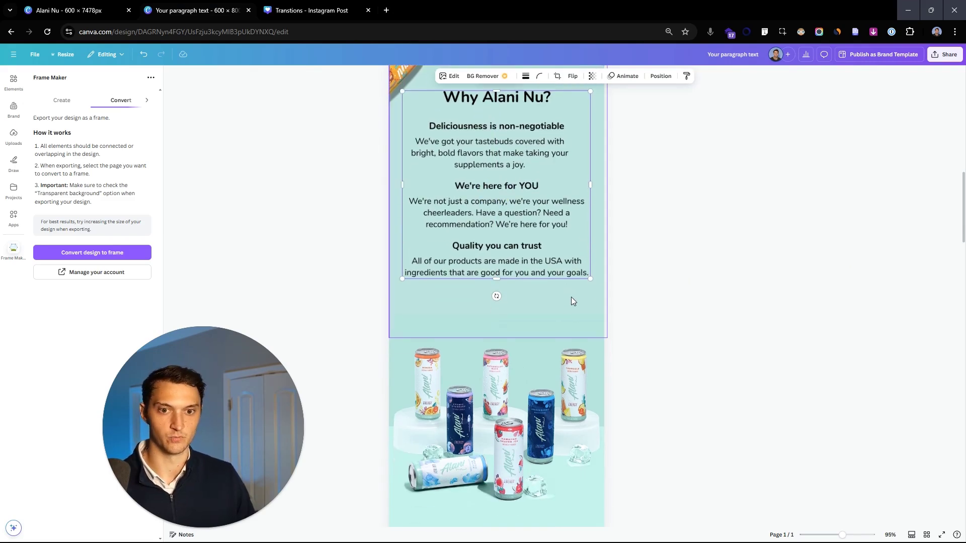
pyautogui.keyDown('ctrl'); pyautogui.scroll(-2, 584, 234); pyautogui.keyUp('ctrl')
pyautogui.click(707, 256)
# Step: Place a copy of the "SHOP NOW & SAVE 15%" button between the "Why Alani Nu?" text and the cans, centered on the page
pyautogui.scroll(5, 331, 210)
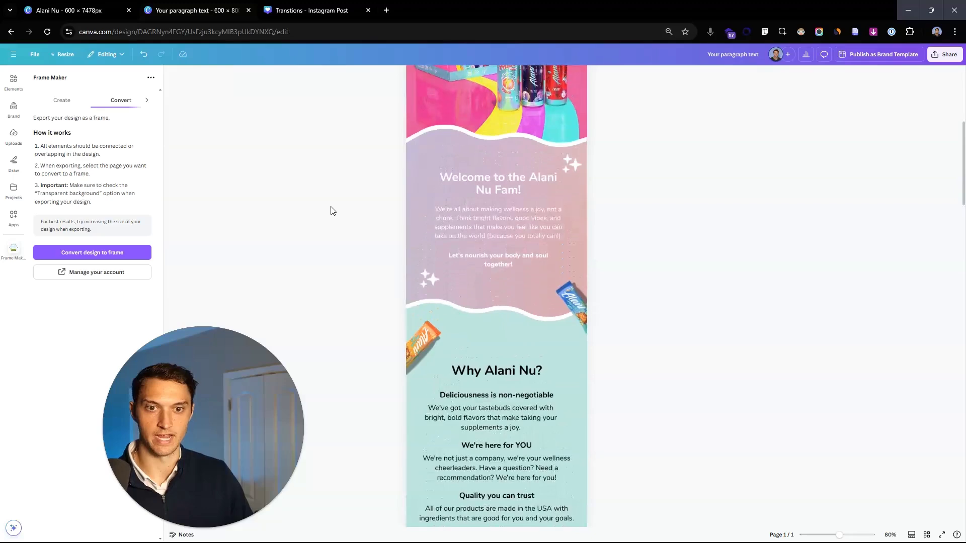
pyautogui.moveTo(358, 292); pyautogui.dragTo(457, 334)
pyautogui.scroll(6, 347, 259)
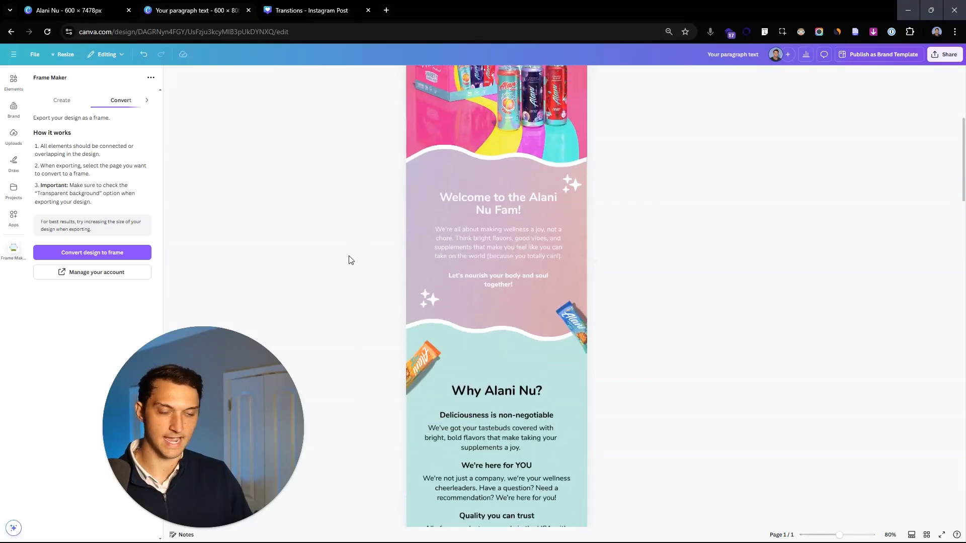
pyautogui.click(533, 275)
pyautogui.keyDown('alt'); pyautogui.moveTo(530, 268); pyautogui.dragTo(527, 334); pyautogui.keyUp('alt')
pyautogui.scroll(-10, 526, 337)
pyautogui.click(663, 340)
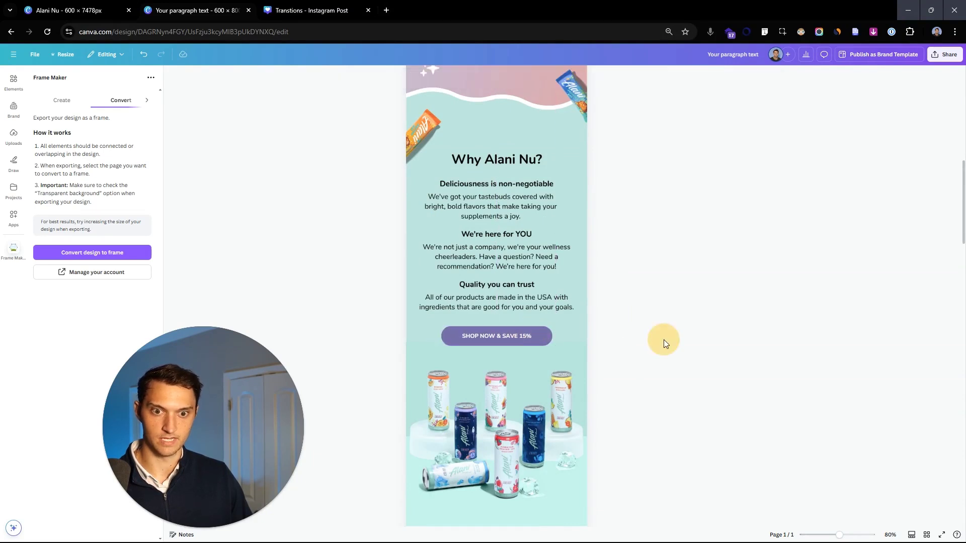
pyautogui.click(542, 332)
pyautogui.rightClick(503, 338)
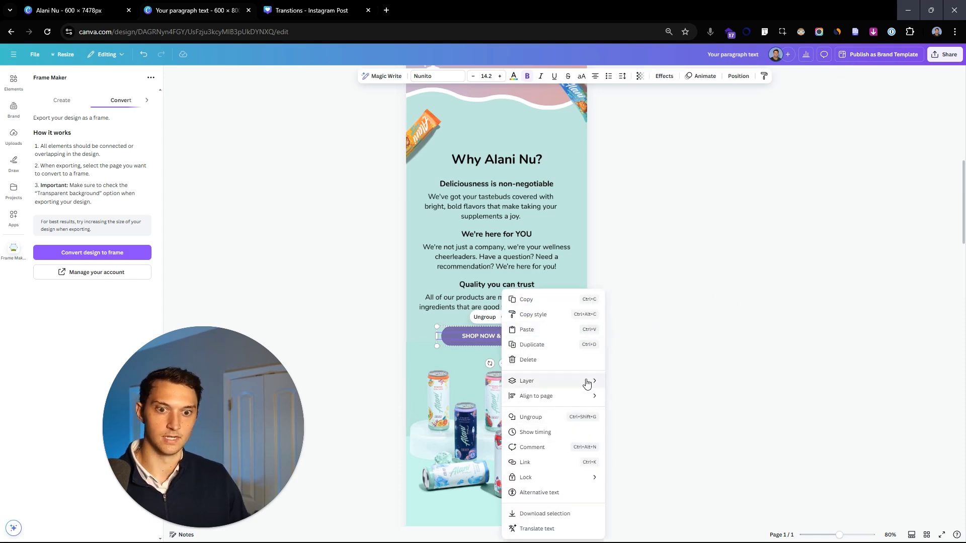
pyautogui.moveTo(587, 386)
pyautogui.click(652, 410)
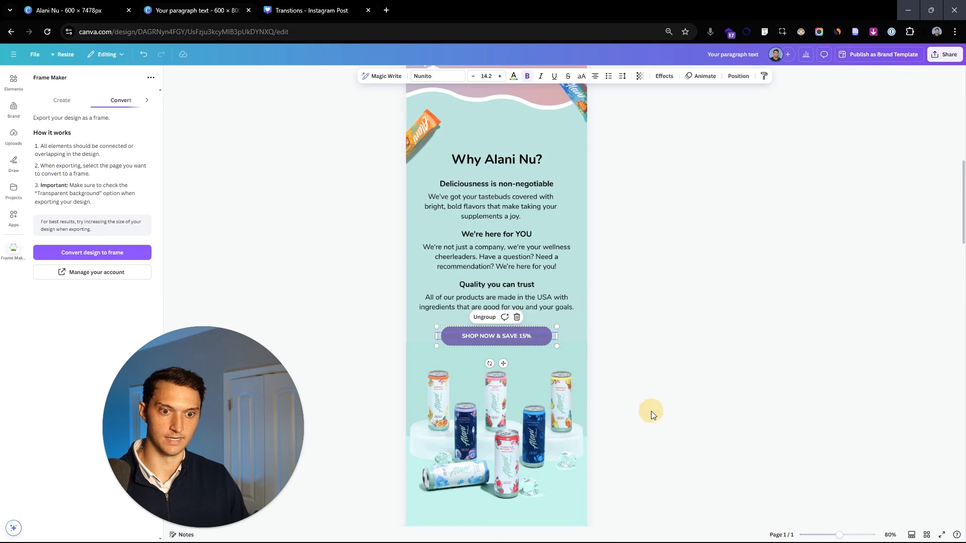
pyautogui.click(645, 367)
# Step: Paste the pink Alani bar image and center it over the lower edge of the cans photo
pyautogui.scroll(-3, 605, 302)
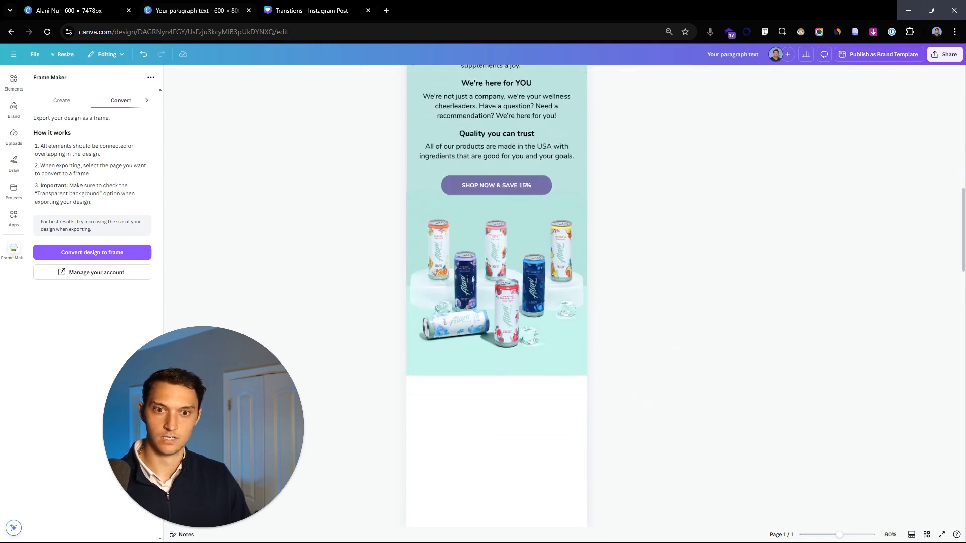
pyautogui.scroll(-2, 636, 310)
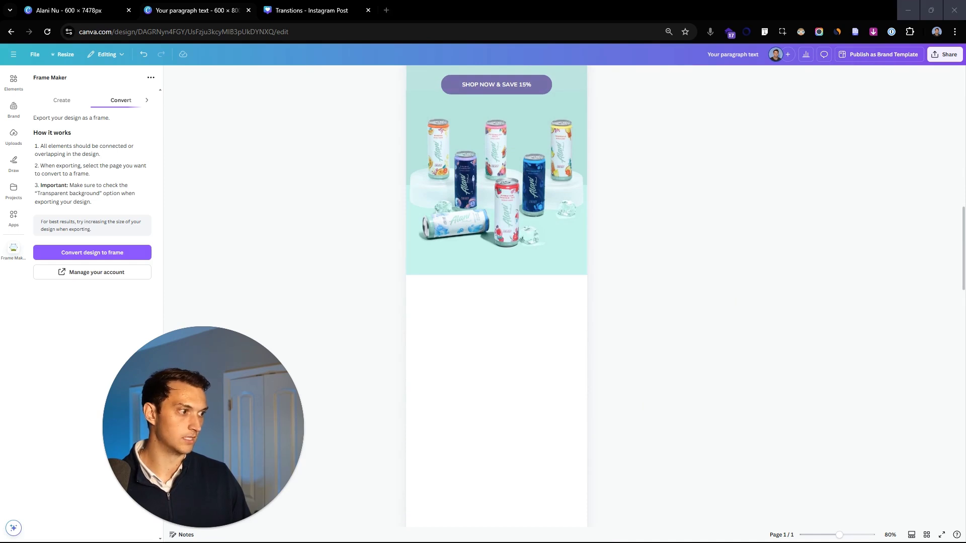
pyautogui.moveTo(544, 309); pyautogui.dragTo(526, 278)
pyautogui.click(436, 293)
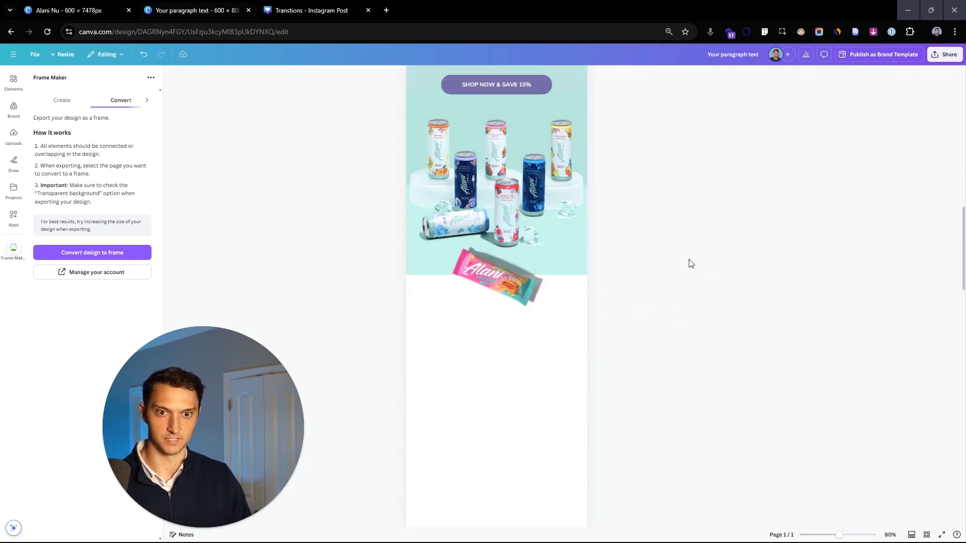
# Step: Paste the heading "These Top Picks Are Seriously Addictive" and center it in the white area below the pink bar
pyautogui.scroll(-1, 667, 264)
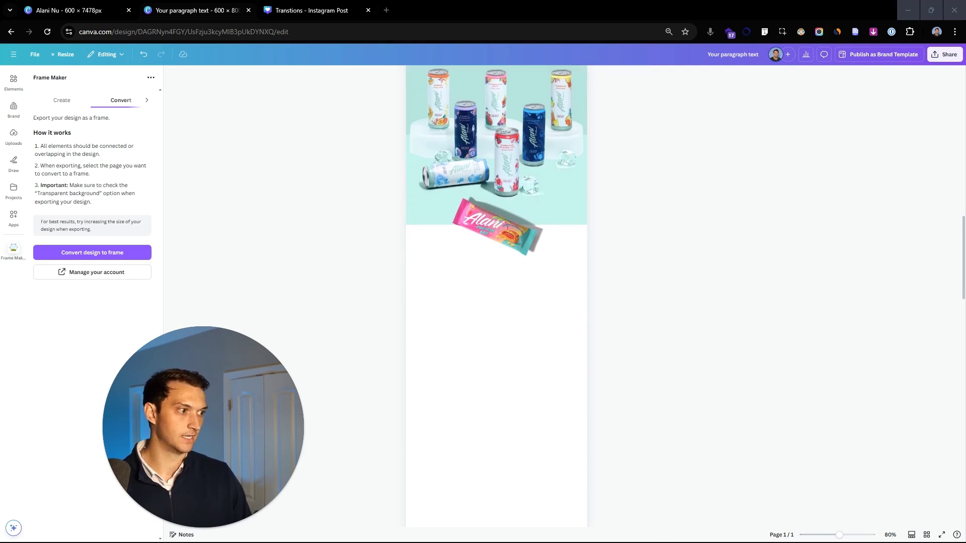
pyautogui.moveTo(539, 333); pyautogui.dragTo(530, 297)
pyautogui.click(602, 344)
# Step: Paste the pink, blue and red color blocks and place them in a column below the "These Top Picks" heading
pyautogui.scroll(-3, 612, 338)
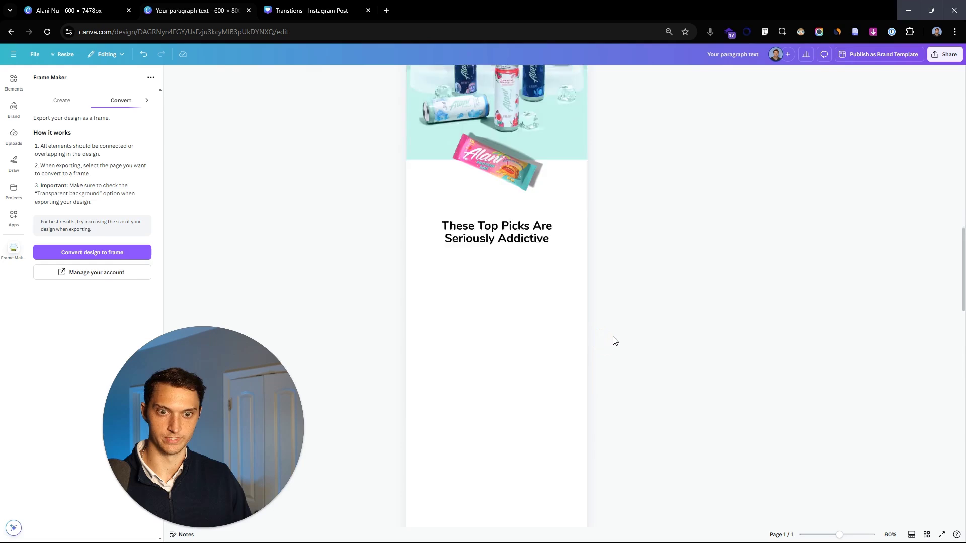
pyautogui.hotkey('ctrl', '-')
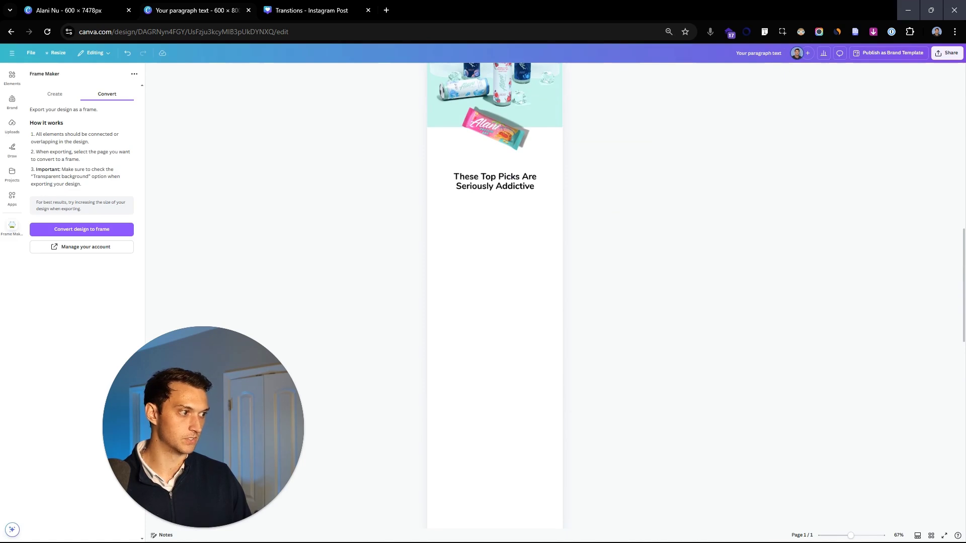
pyautogui.scroll(1, 601, 216)
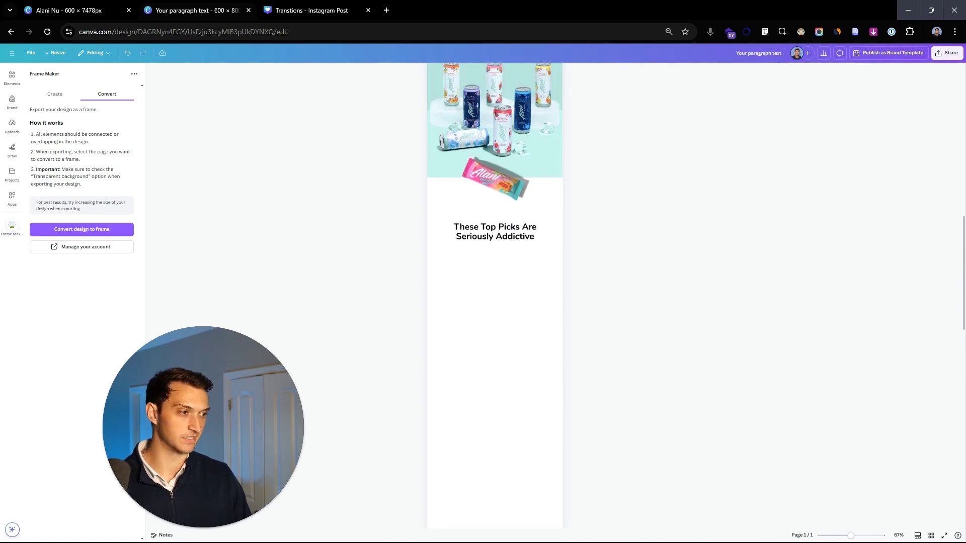
pyautogui.scroll(-1, 533, 245)
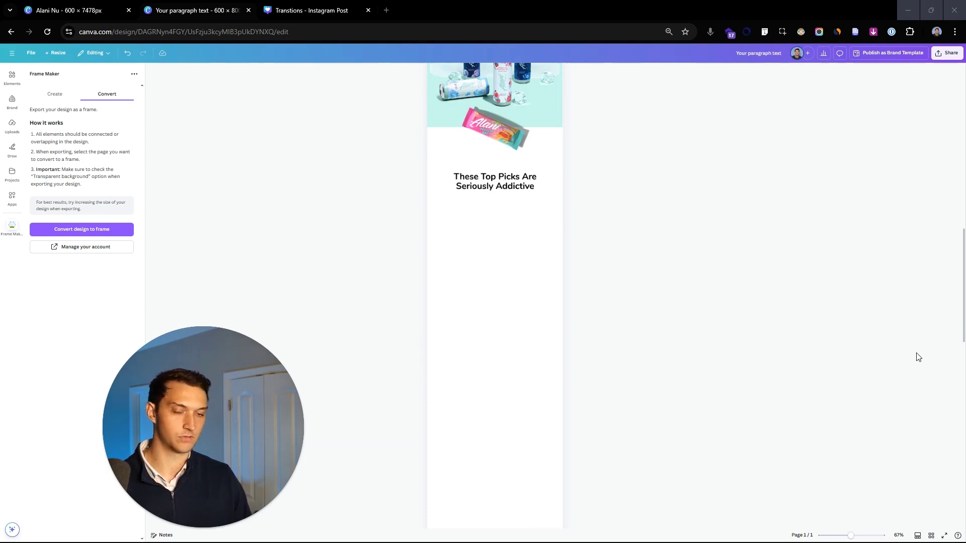
pyautogui.hotkey('ctrl', 'v')
pyautogui.moveTo(509, 222); pyautogui.dragTo(502, 321)
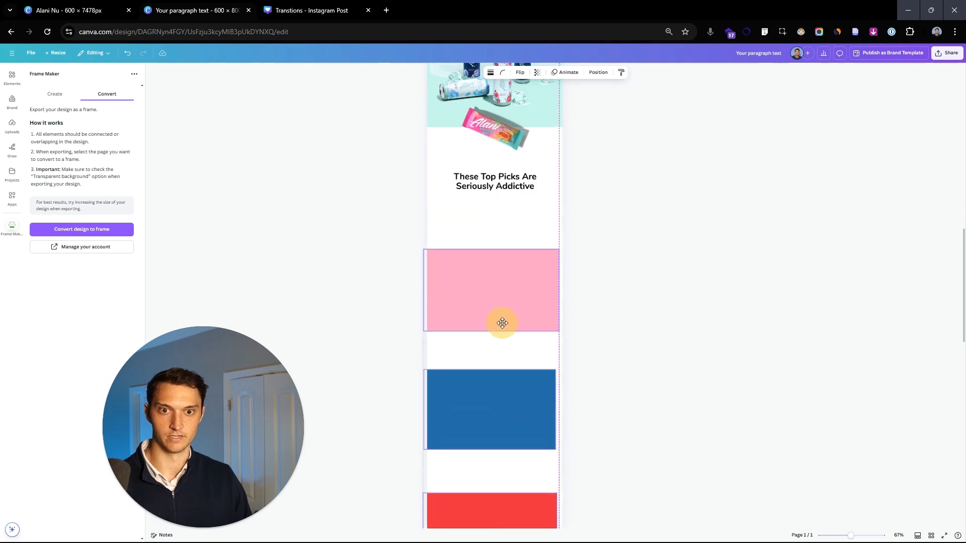
pyautogui.scroll(-3, 647, 312)
pyautogui.click(520, 371)
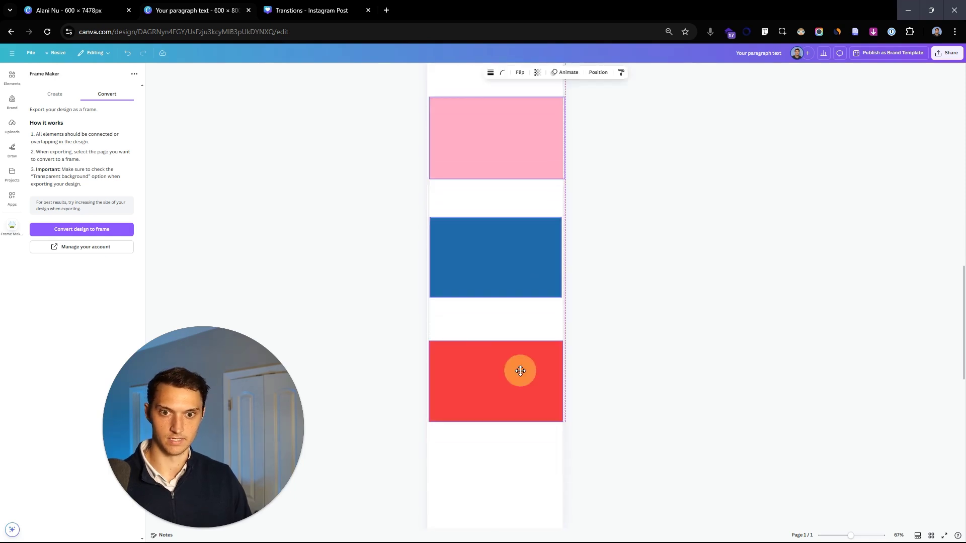
# Step: Extend the pink block past the page's left edge and stretch the blue block past both page edges
pyautogui.hotkey('ctrl', '+')
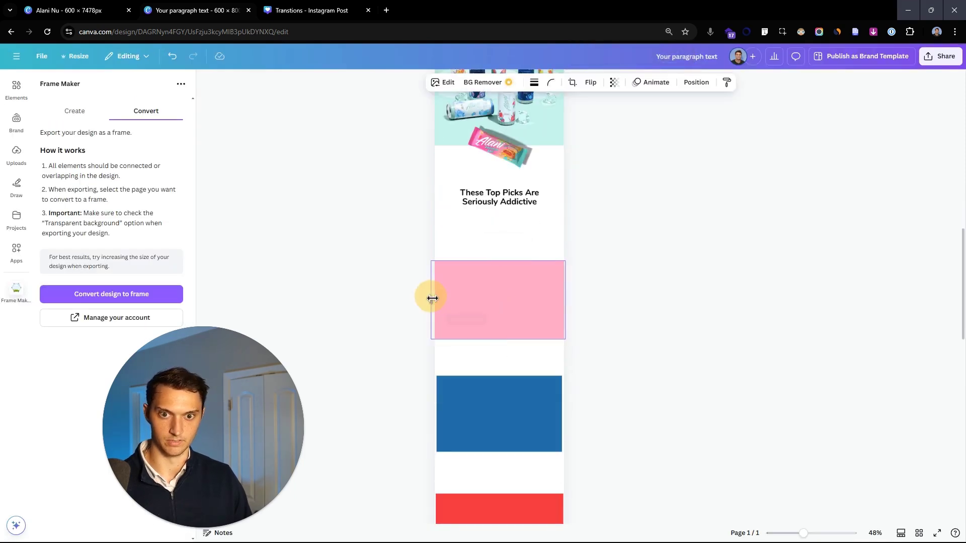
pyautogui.click(400, 302)
pyautogui.scroll(-1, 407, 311)
pyautogui.click(458, 363)
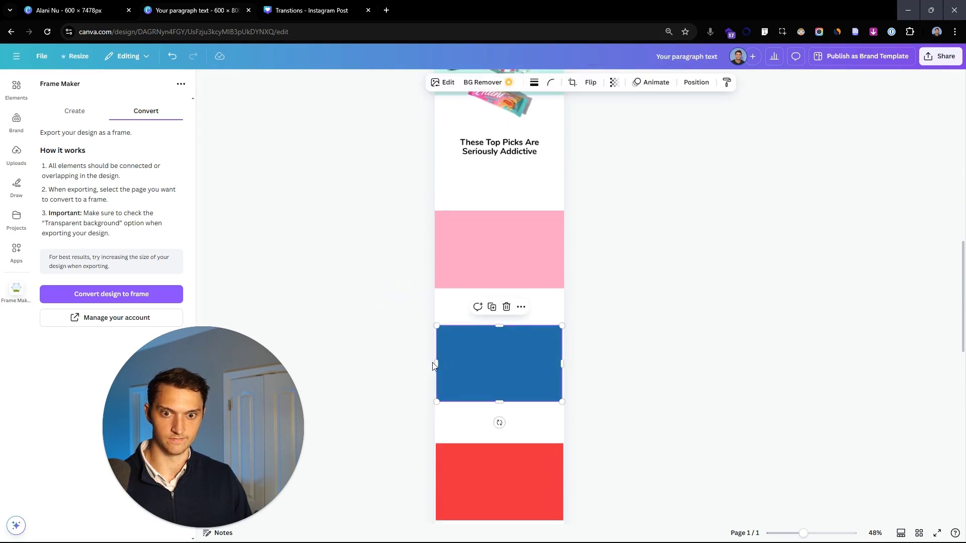
pyautogui.moveTo(433, 366); pyautogui.dragTo(424, 363)
pyautogui.moveTo(564, 365); pyautogui.dragTo(580, 363)
pyautogui.scroll(-1, 595, 300)
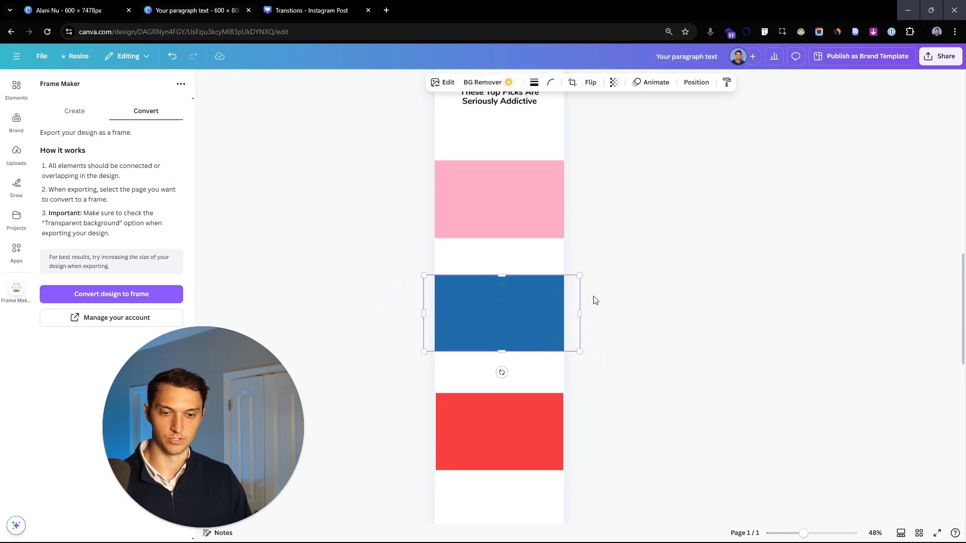
# Step: Extend the pink block past the page's right edge and widen the red block to cover the full page width
pyautogui.click(556, 202)
pyautogui.moveTo(567, 198); pyautogui.dragTo(577, 200)
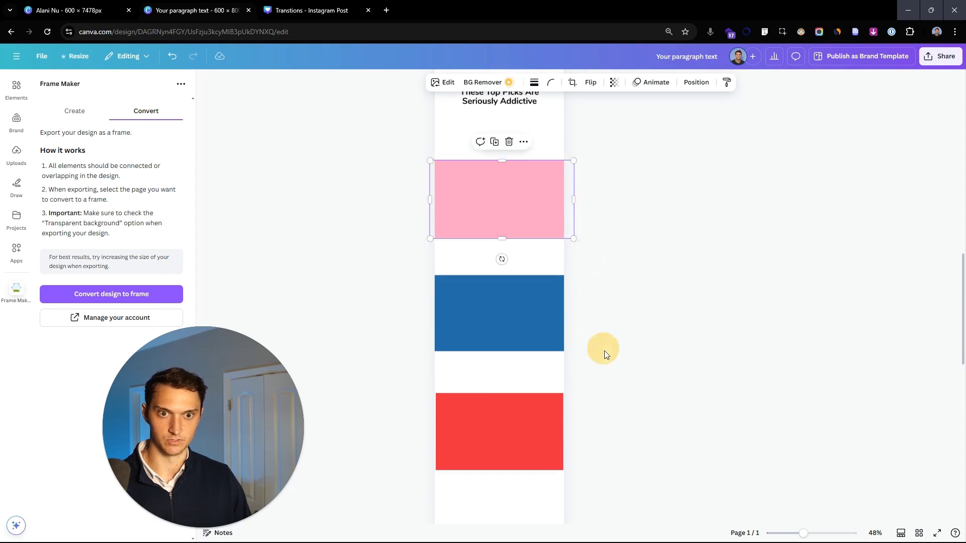
pyautogui.click(600, 364)
pyautogui.click(533, 418)
pyautogui.moveTo(563, 431); pyautogui.dragTo(574, 431)
pyautogui.click(407, 343)
# Step: Paste the pink and purple Alani can image and center it over the upper edge of the pink block
pyautogui.scroll(-1, 407, 343)
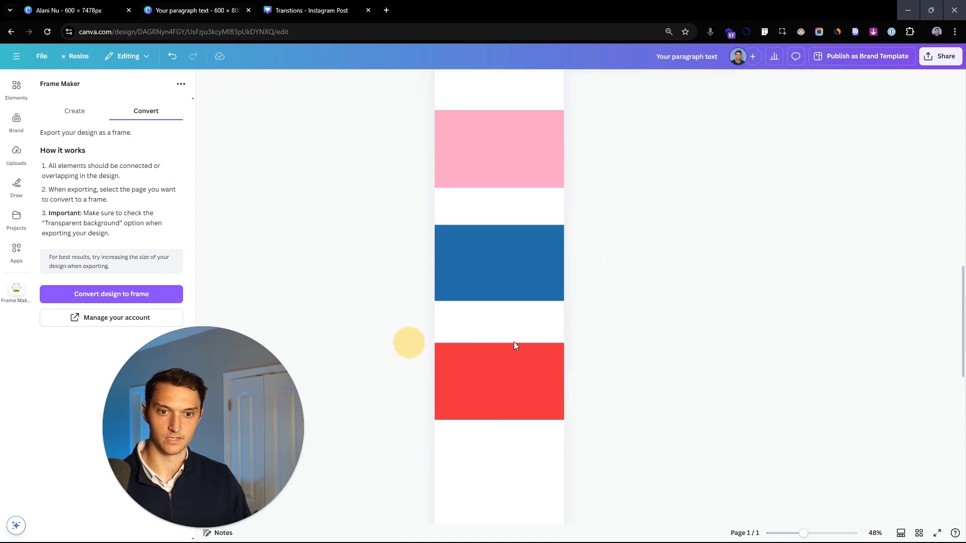
pyautogui.scroll(1, 705, 297)
pyautogui.scroll(3, 435, 222)
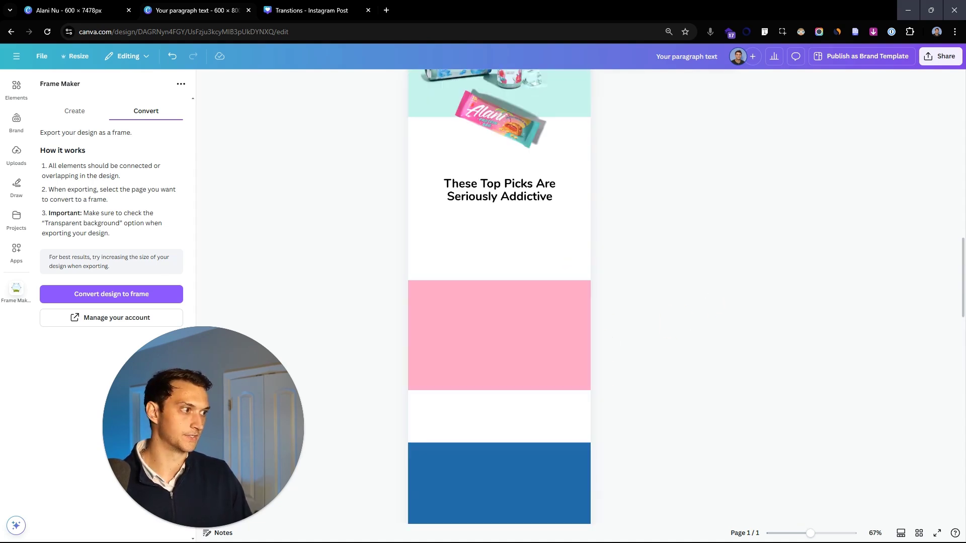
pyautogui.click(579, 297)
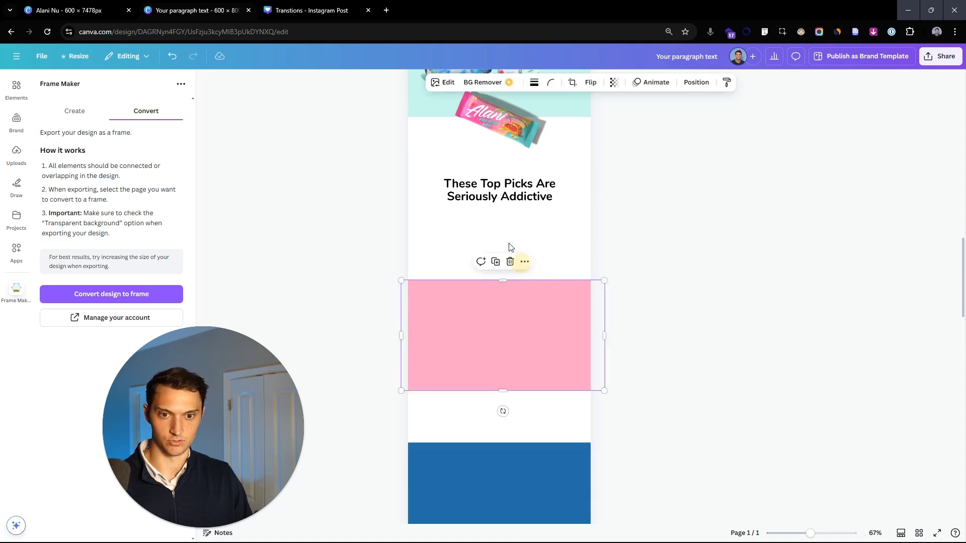
pyautogui.hotkey('ctrl', 'v')
pyautogui.moveTo(509, 243); pyautogui.dragTo(507, 330)
pyautogui.click(725, 319)
# Step: Paste the blue pre-workout tub onto the blue block and the red stick and pouch image onto the red block, both centered
pyautogui.scroll(-4, 724, 319)
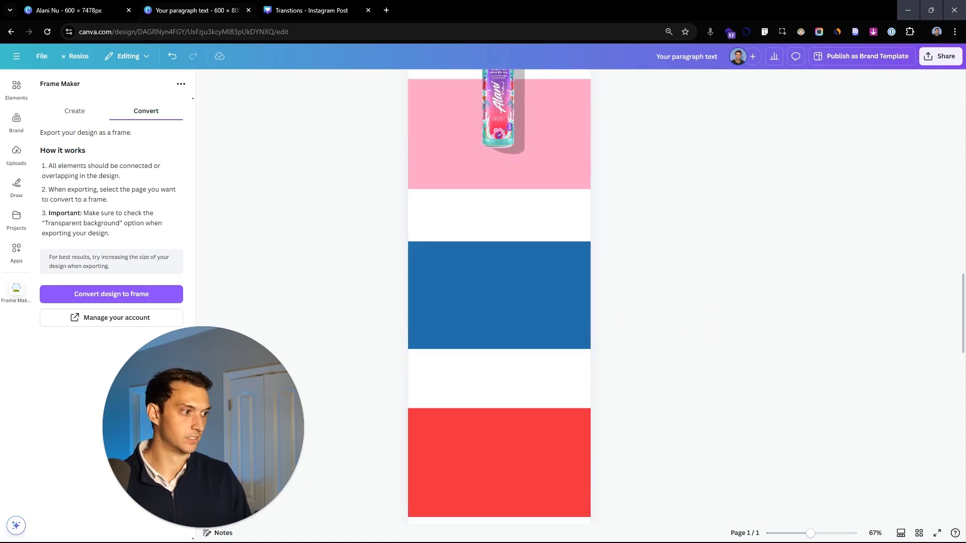
pyautogui.moveTo(523, 339); pyautogui.dragTo(514, 294)
pyautogui.scroll(-2, 715, 294)
pyautogui.hotkey('ctrl', 'v')
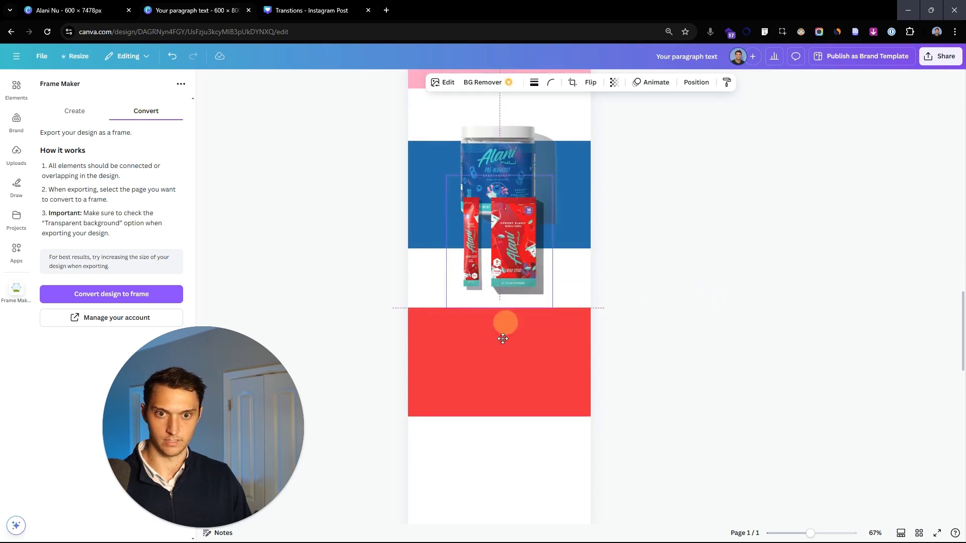
pyautogui.moveTo(514, 256); pyautogui.dragTo(505, 347)
# Step: Select the red stick and pouch, blue tub and pink can images together
pyautogui.scroll(-3, 645, 302)
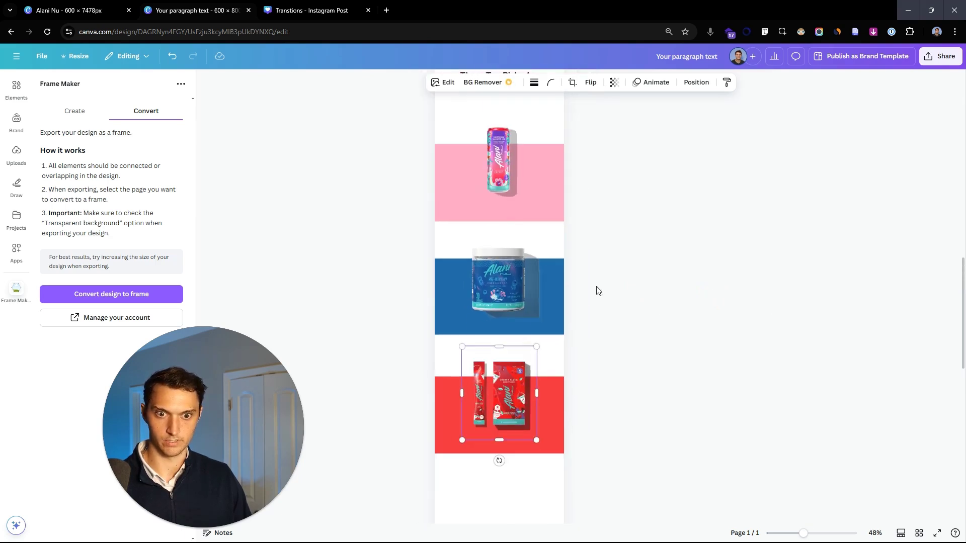
pyautogui.keyDown('shift'); pyautogui.click(504, 289); pyautogui.keyUp('shift')
pyautogui.keyDown('shift'); pyautogui.click(491, 176); pyautogui.keyUp('shift')
pyautogui.rightClick(492, 177)
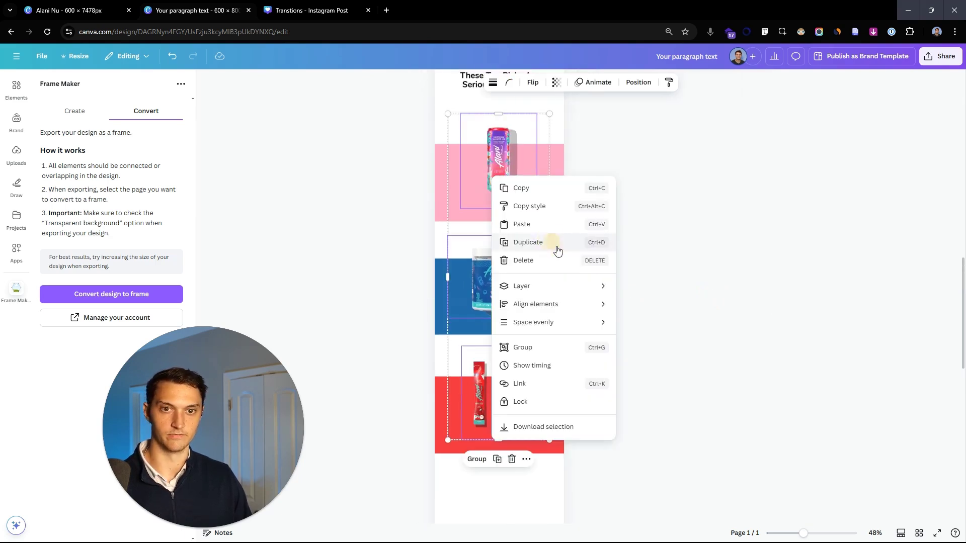
pyautogui.moveTo(590, 312)
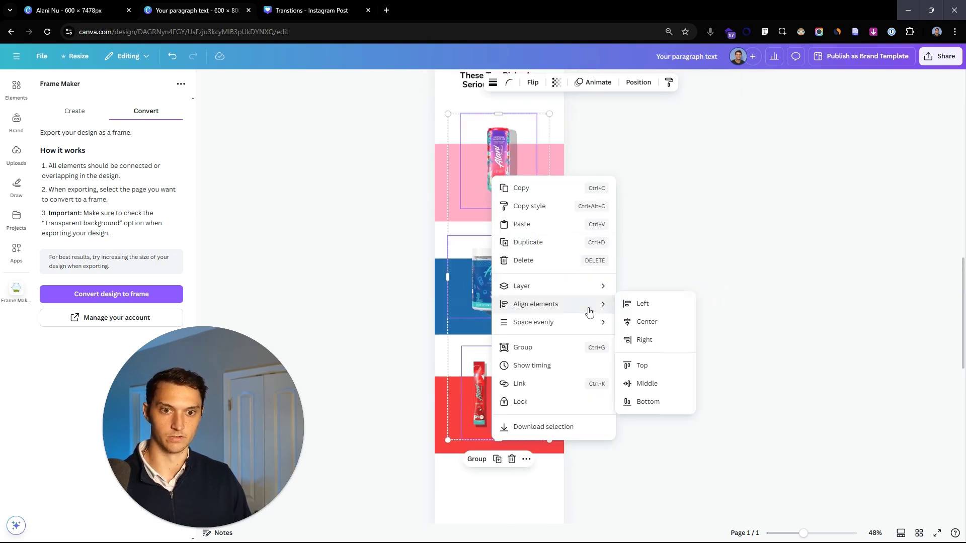
pyautogui.click(671, 383)
pyautogui.hotkey('ctrl', 'z')
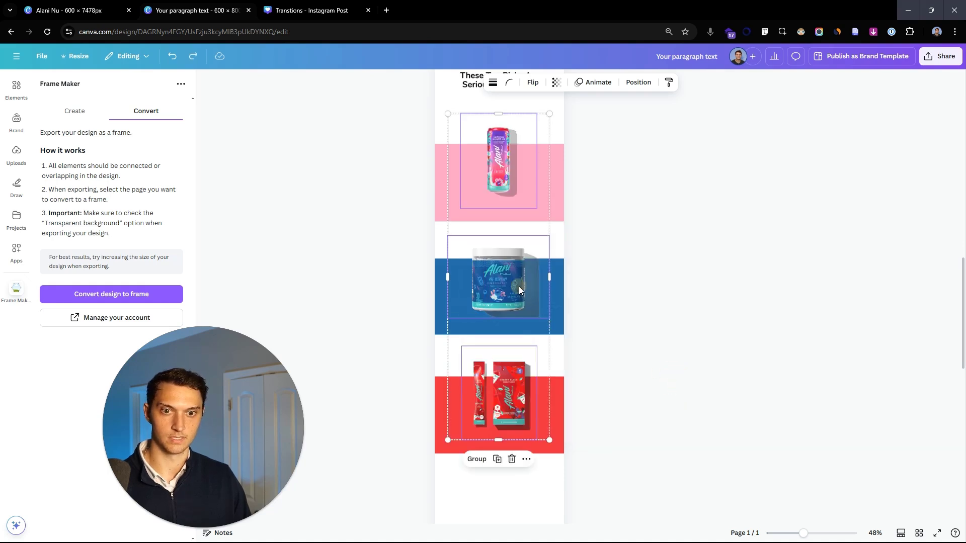
# Step: Align the three selected product images horizontally on a common center
pyautogui.rightClick(519, 290)
pyautogui.moveTo(611, 405)
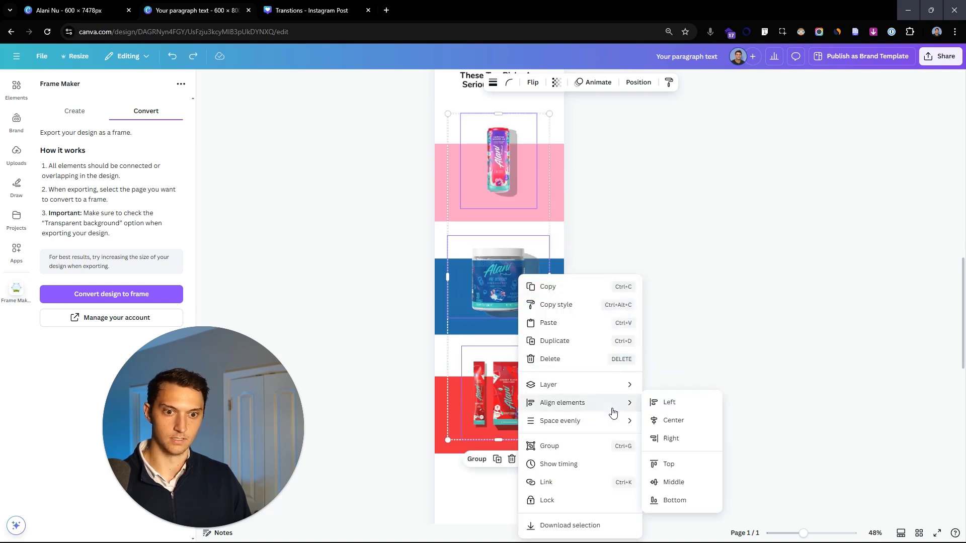
pyautogui.click(685, 425)
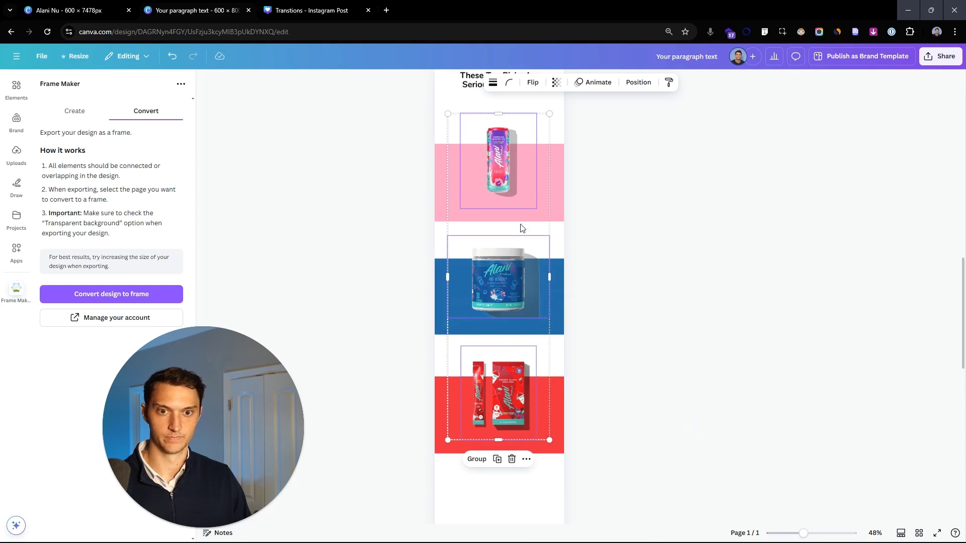
pyautogui.click(352, 190)
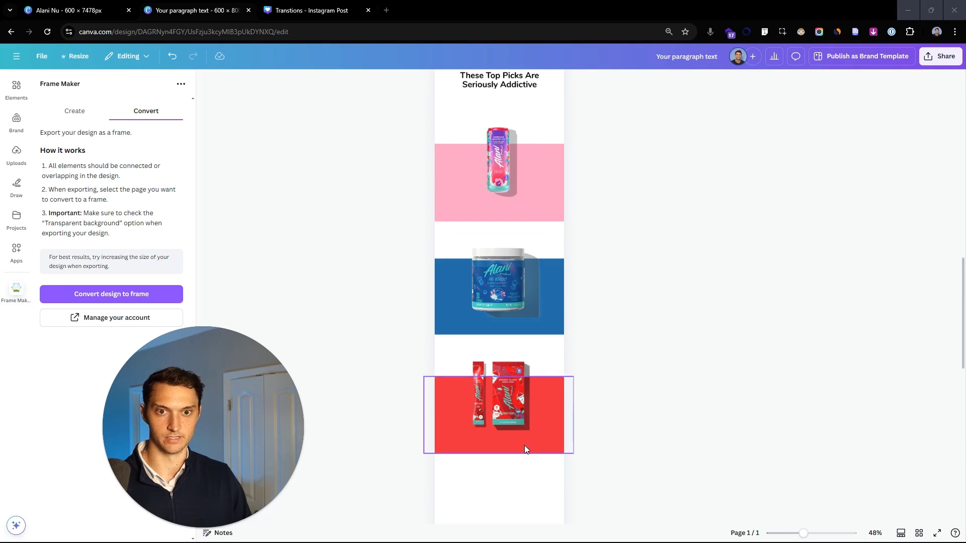
# Step: Add the white label "Energy Drink - 12 Pack" with "$29.99" beneath it, centered under the can on the pink block
pyautogui.click(523, 467)
pyautogui.write('Energy Drink - 12 Pack $29.99')
pyautogui.scroll(3, 513, 214)
pyautogui.moveTo(507, 150); pyautogui.dragTo(499, 192)
pyautogui.click(693, 250)
pyautogui.scroll(-3, 705, 268)
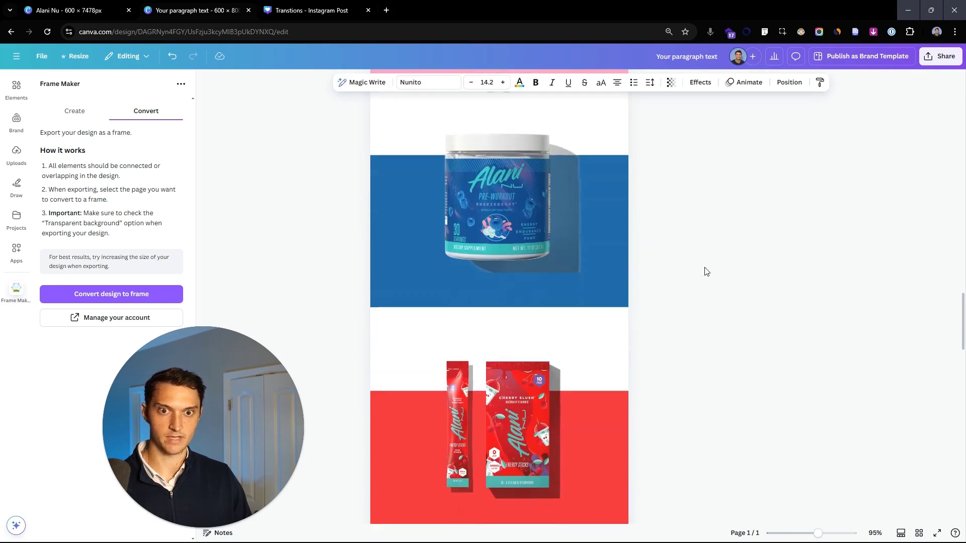
# Step: Add the white label "Preworkout" with "$39.99" beneath it, centered under the tub on the blue block
pyautogui.click(705, 271)
pyautogui.scroll(-1, 521, 196)
pyautogui.moveTo(496, 236); pyautogui.dragTo(497, 236)
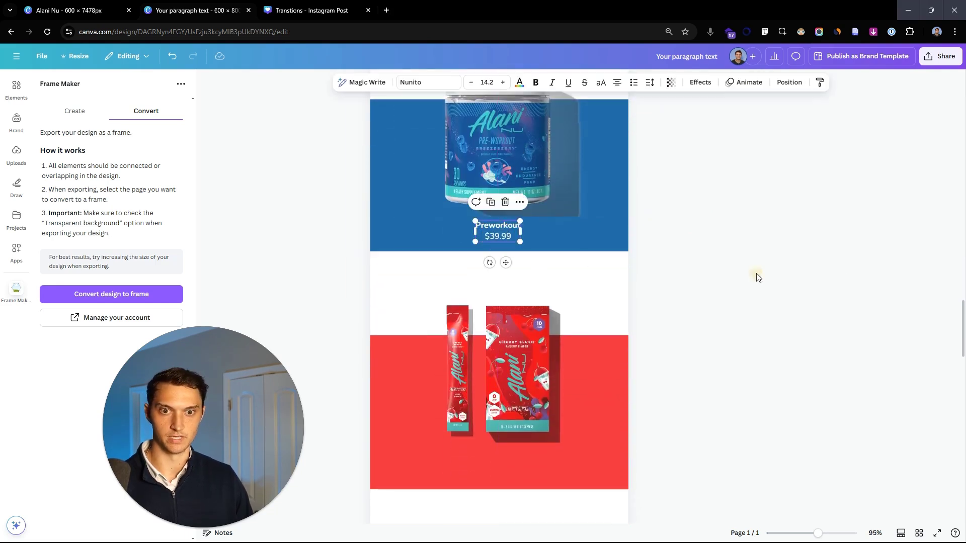
pyautogui.click(756, 273)
pyautogui.scroll(2, 744, 233)
pyautogui.click(519, 250)
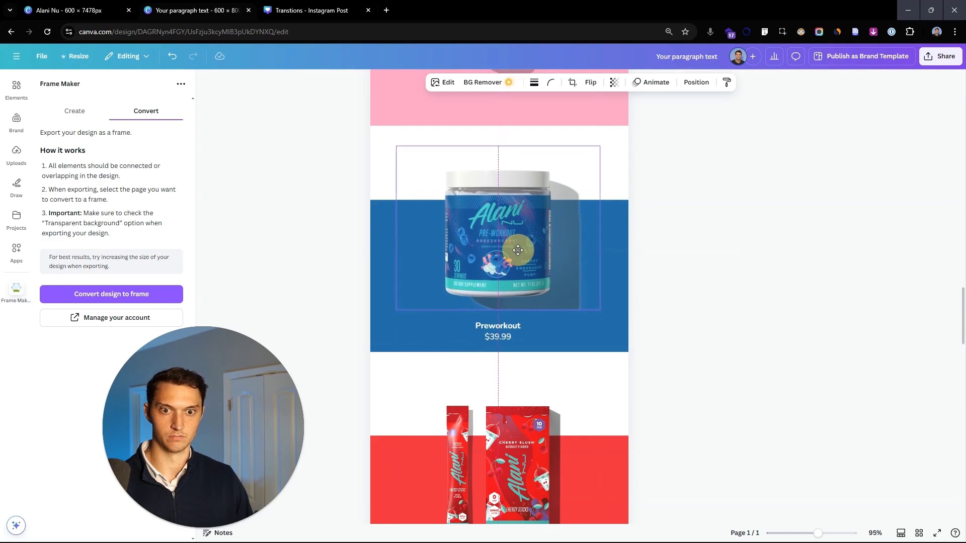
pyautogui.click(702, 287)
pyautogui.scroll(2, 718, 280)
pyautogui.hotkey('ctrl', '-')
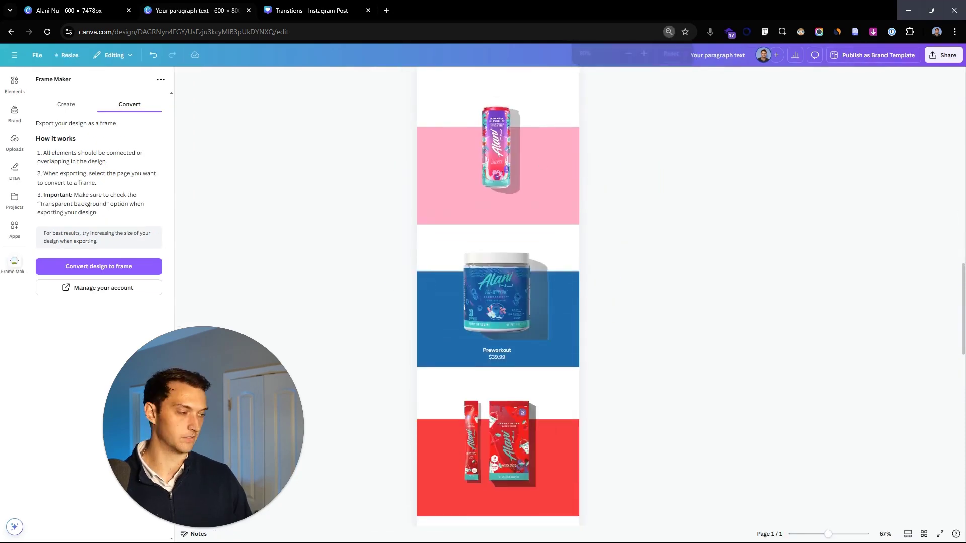
pyautogui.click(501, 159)
pyautogui.click(624, 255)
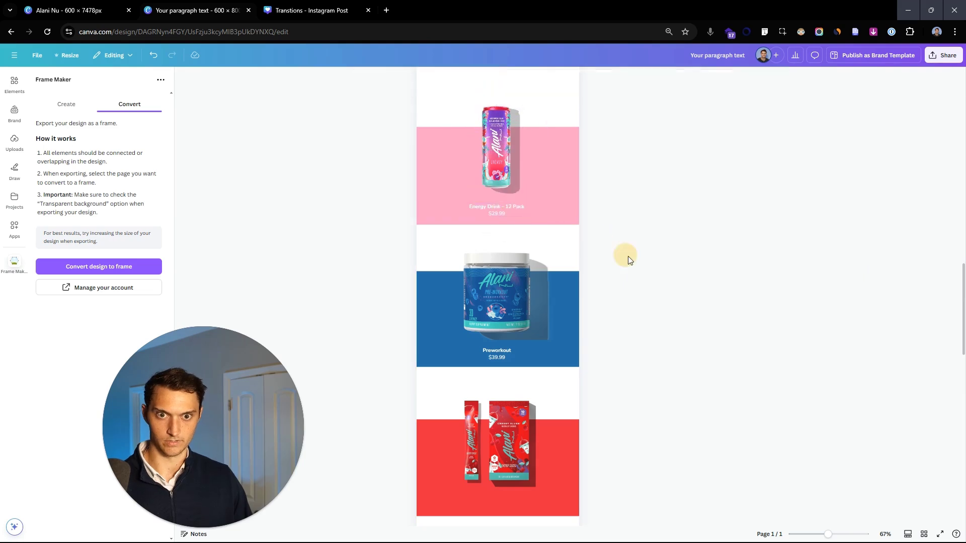
# Step: Add the label "Energy Sticks" with "$12.99" beneath it, centered under the stick and pouch on the red block
pyautogui.scroll(-4, 639, 264)
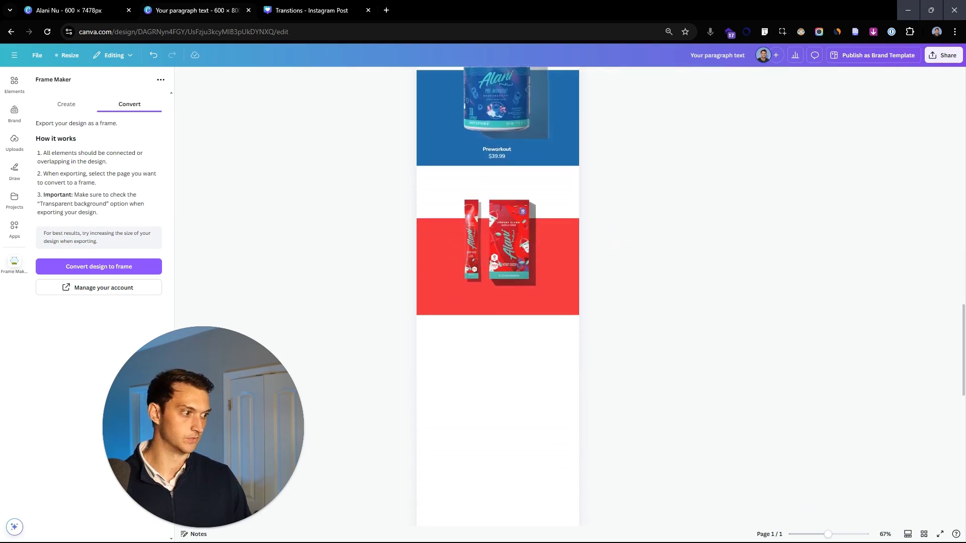
pyautogui.write('Energy Sticks $12.99')
pyautogui.moveTo(504, 227); pyautogui.dragTo(499, 297)
# Step: Paste the mimosa can and cocktail photo and fit it across the page width directly below the red block
pyautogui.scroll(-1, 498, 297)
pyautogui.click(503, 353)
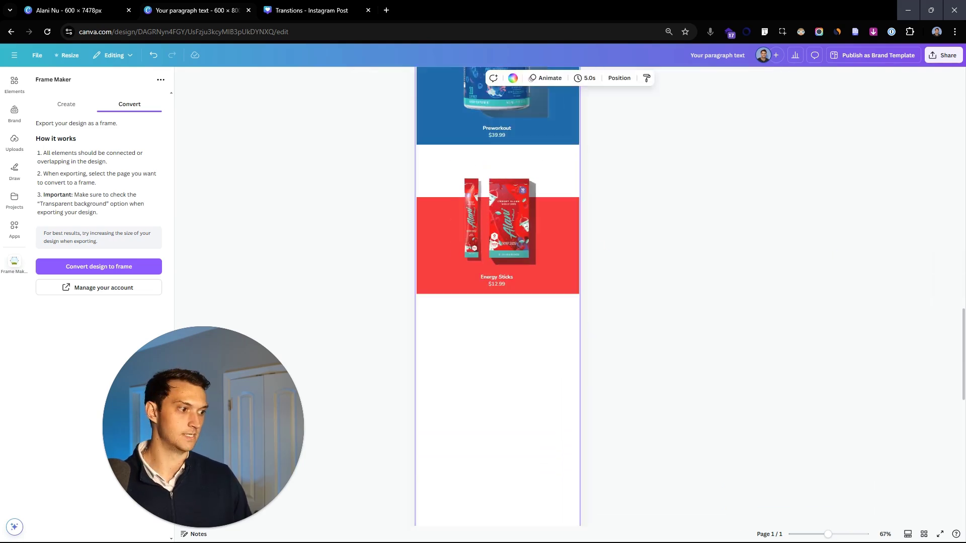
pyautogui.hotkey('ctrl', 'v')
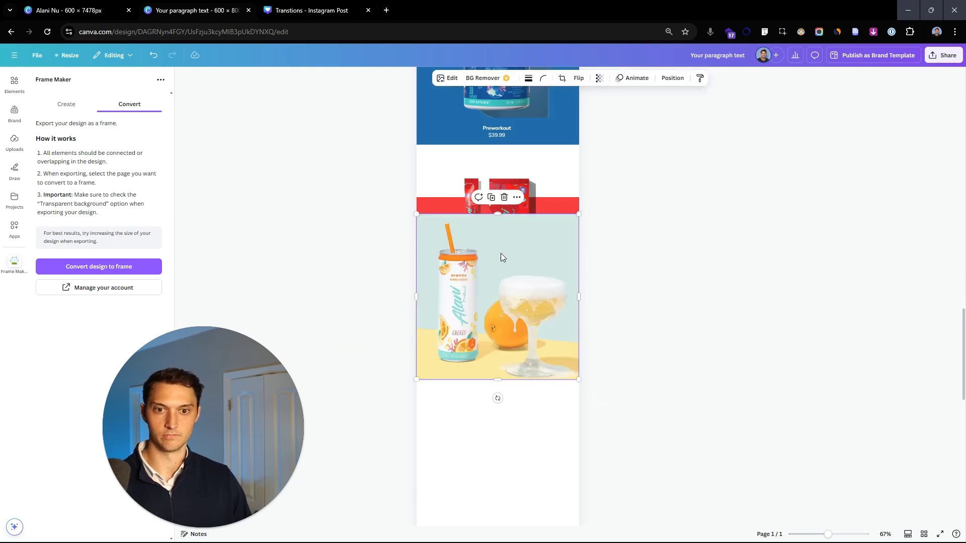
pyautogui.moveTo(500, 255); pyautogui.dragTo(523, 355)
pyautogui.scroll(-2, 672, 354)
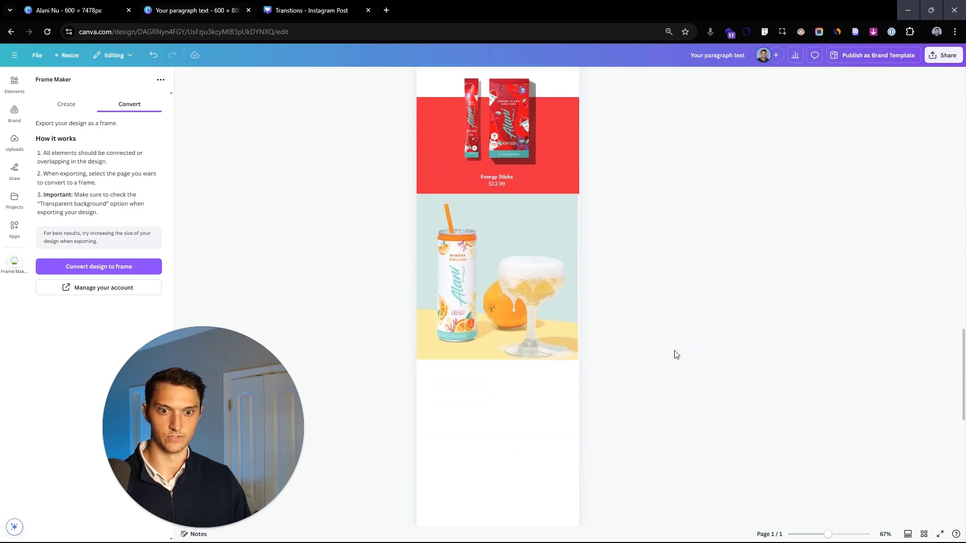
pyautogui.moveTo(503, 284); pyautogui.dragTo(504, 284)
pyautogui.click(680, 331)
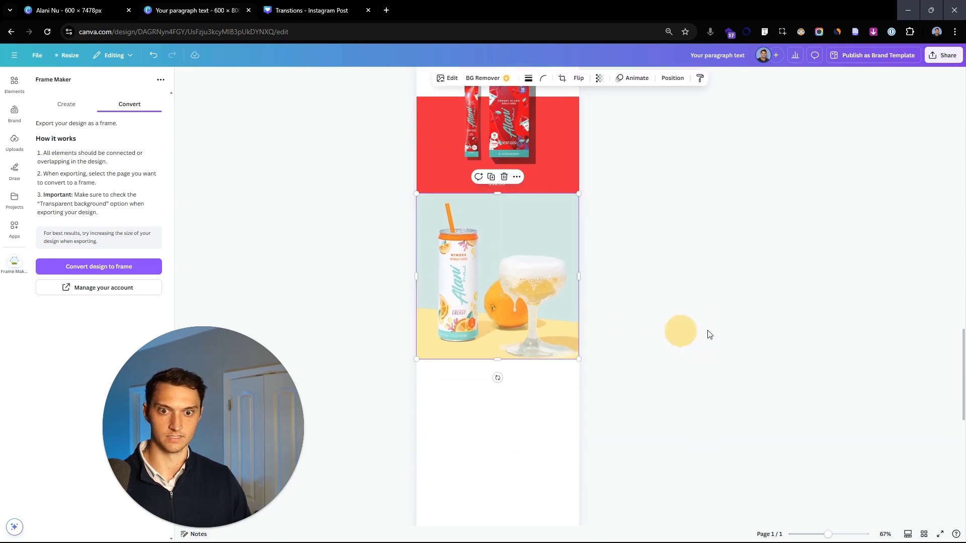
# Step: Copy the "SHOP NOW & SAVE 15%" button and center the copy over the lower edge of the mimosa photo
pyautogui.scroll(16, 548, 225)
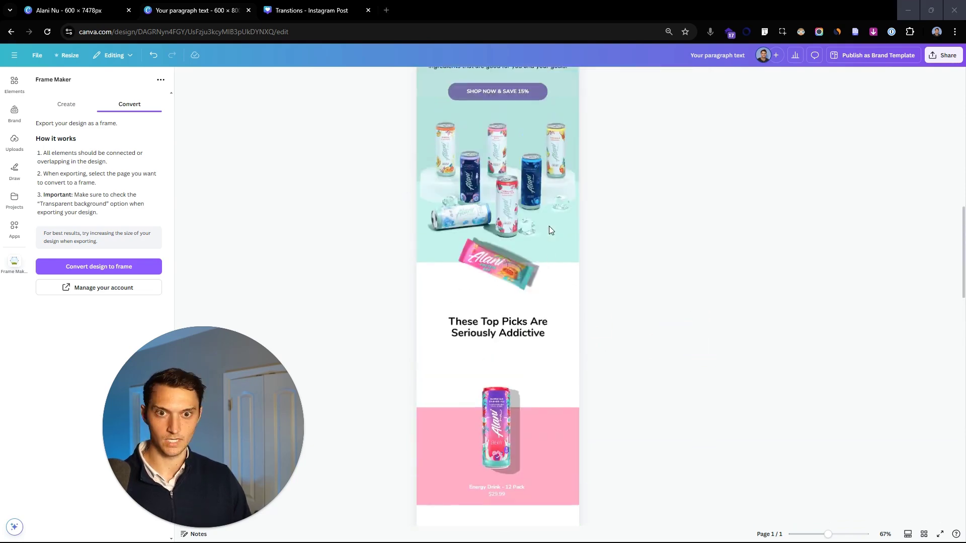
pyautogui.click(526, 284)
pyautogui.moveTo(532, 335); pyautogui.dragTo(524, 254)
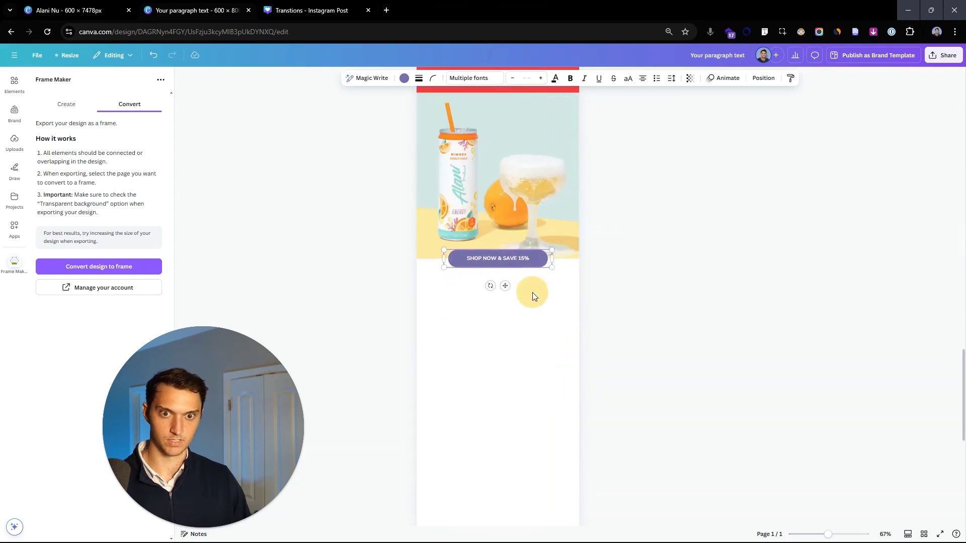
pyautogui.click(533, 292)
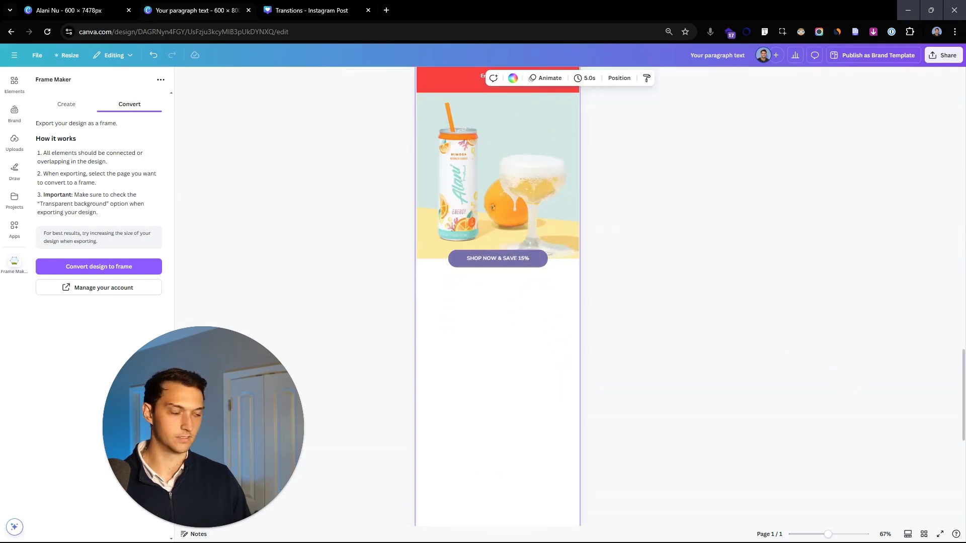
# Step: Add a rectangle below the mimosa photo and stretch it into a footer block spanning the page width
pyautogui.click(546, 322)
pyautogui.press('r')
pyautogui.scroll(-3, 539, 300)
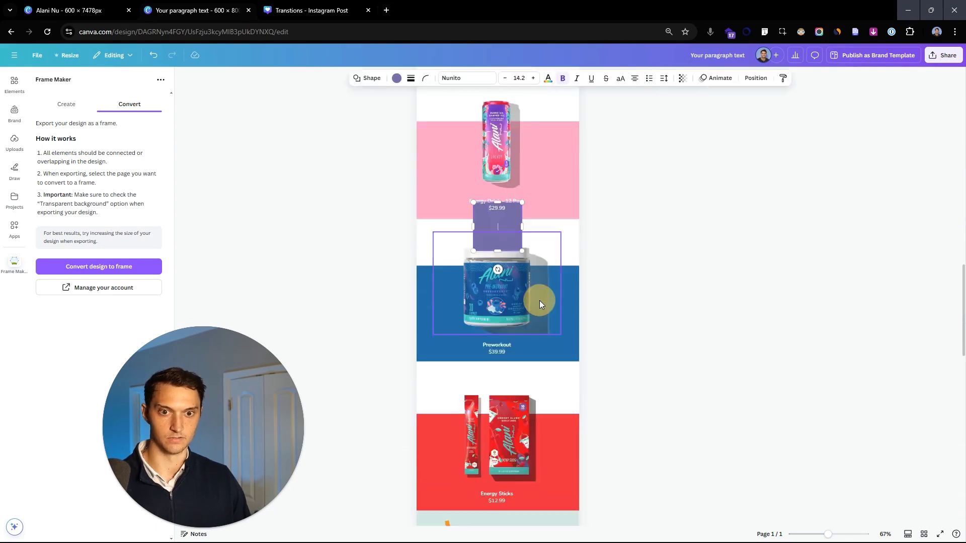
pyautogui.click(540, 300)
pyautogui.moveTo(500, 146); pyautogui.dragTo(443, 270)
pyautogui.scroll(-3, 537, 208)
pyautogui.scroll(-4, 535, 204)
pyautogui.moveTo(467, 268); pyautogui.dragTo(562, 386)
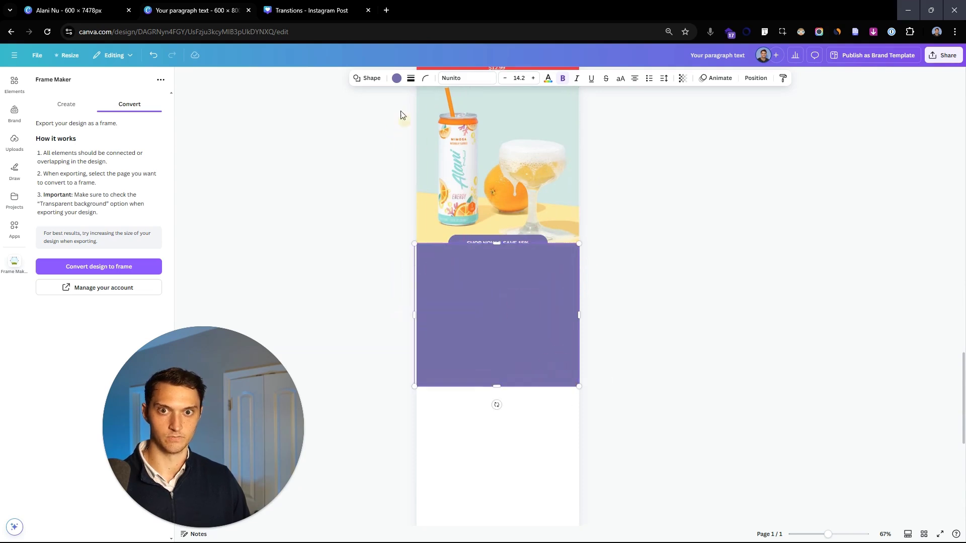
# Step: Fill the footer block with the light mint document color and send it behind the shop button
pyautogui.click(397, 78)
pyautogui.click(149, 142)
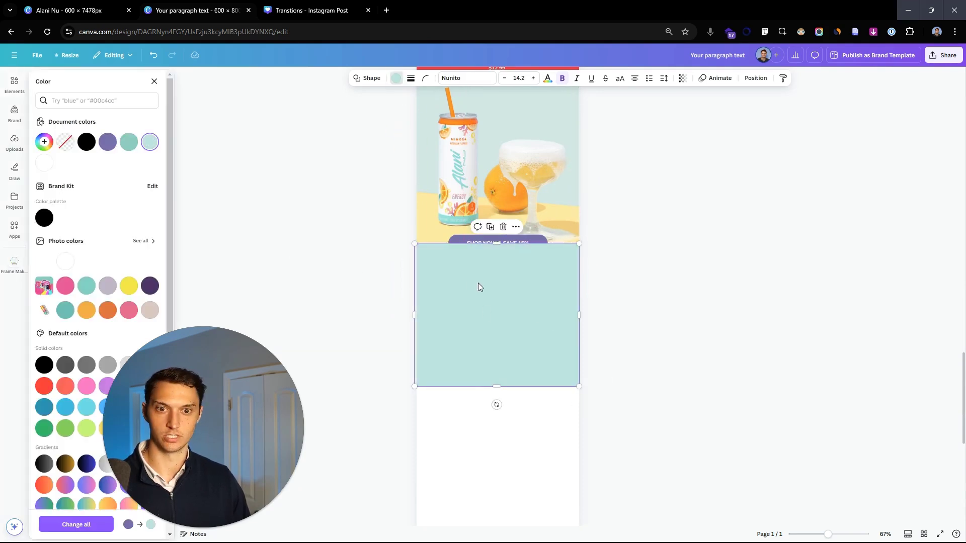
pyautogui.hotkey('ctrl', '[')
pyautogui.press('Escape')
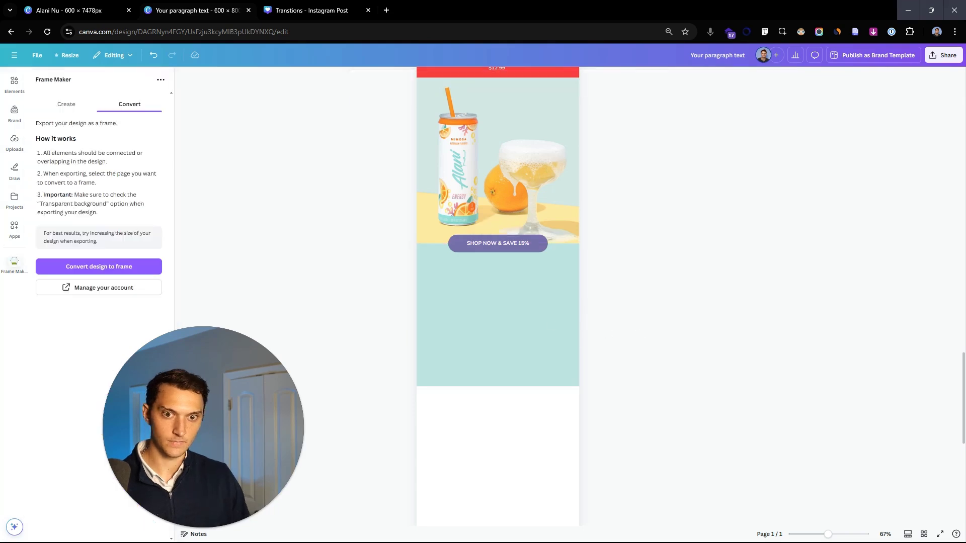
# Step: Paste the white Alani Nu logo and center it on the mint footer below the shop button
pyautogui.click(500, 307)
pyautogui.hotkey('ctrl', 'v')
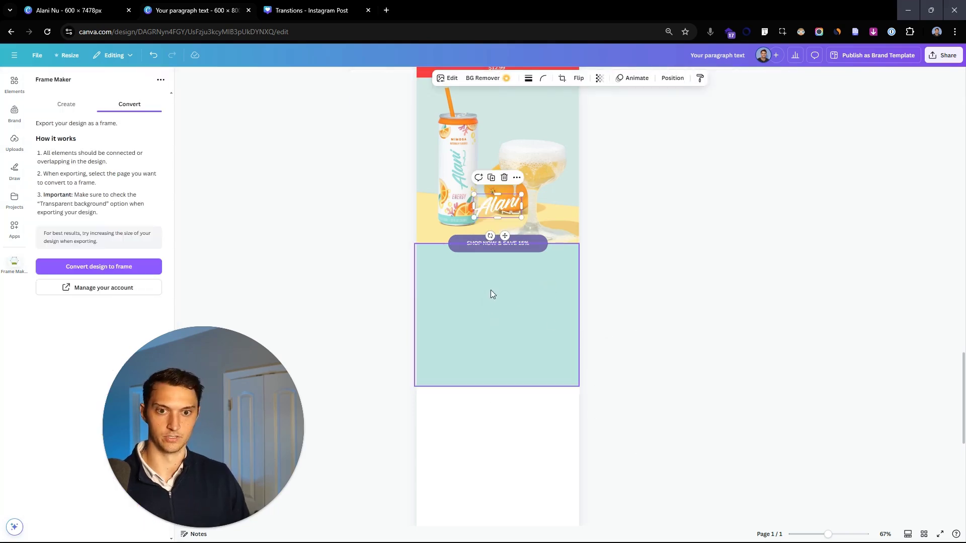
pyautogui.moveTo(511, 206); pyautogui.dragTo(505, 273)
pyautogui.click(923, 343)
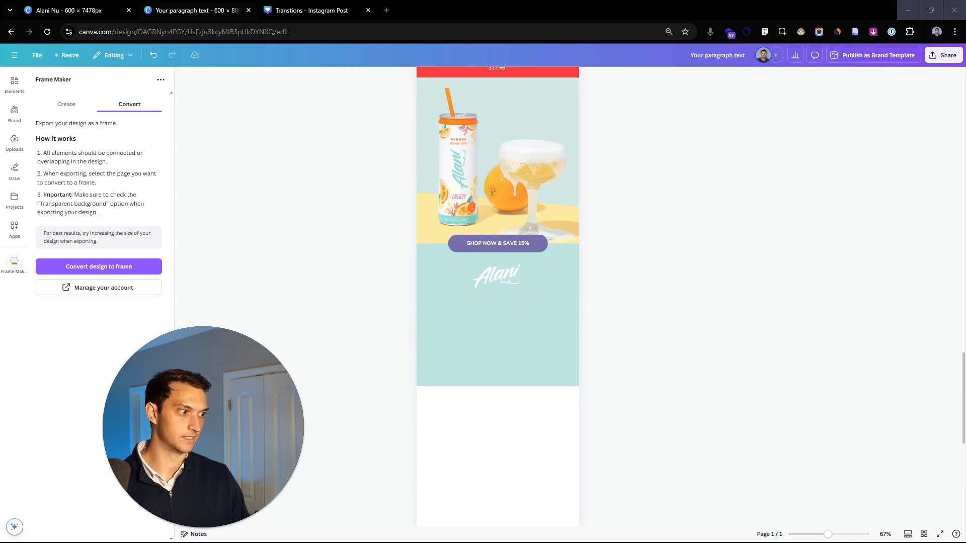
# Step: Paste the white mission statement and unsubscribe text and center it below the logo in the mint footer
pyautogui.click(492, 367)
pyautogui.hotkey('ctrl', 'v')
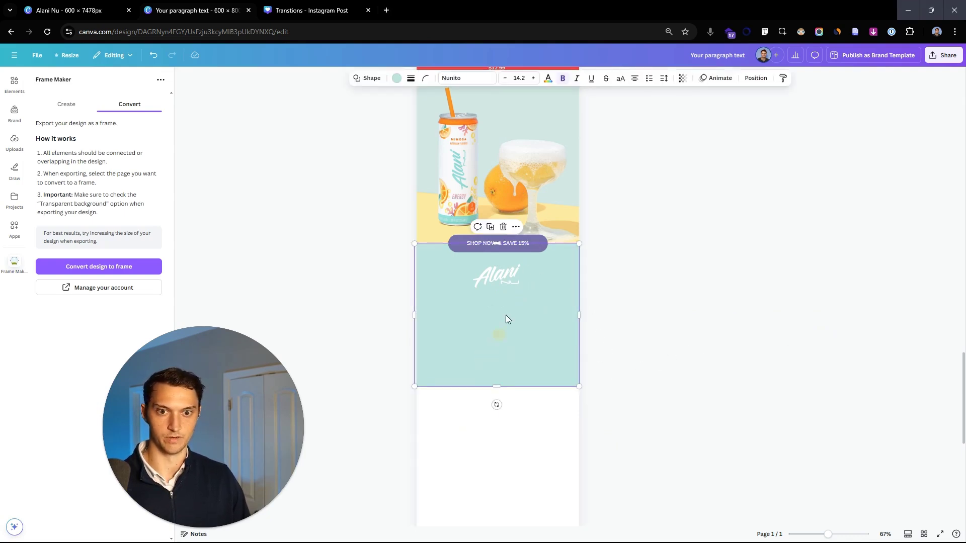
pyautogui.moveTo(537, 273); pyautogui.dragTo(523, 326)
pyautogui.click(630, 349)
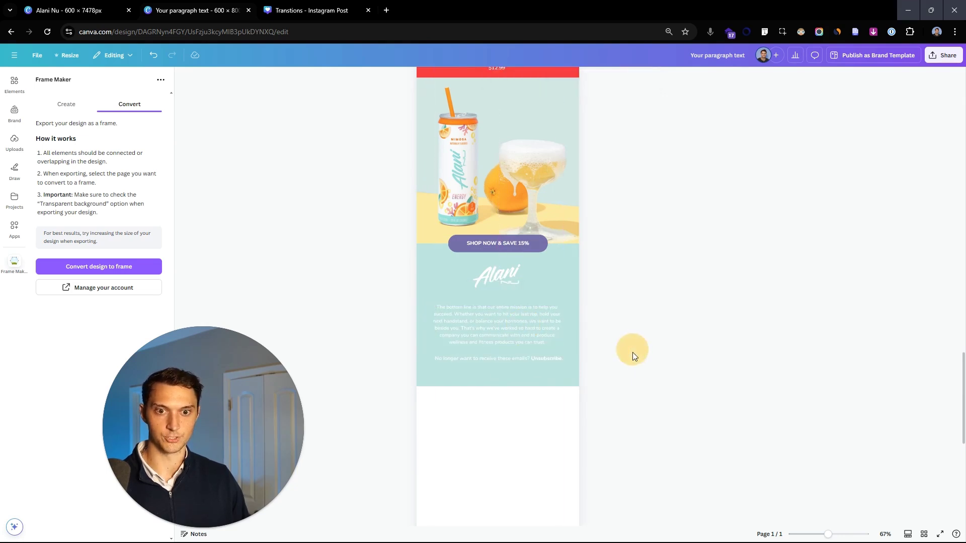
# Step: Examine the footer and its mission text image up close, and look over the whole email up to the header
pyautogui.scroll(3, 302, 246)
pyautogui.scroll(2, 301, 246)
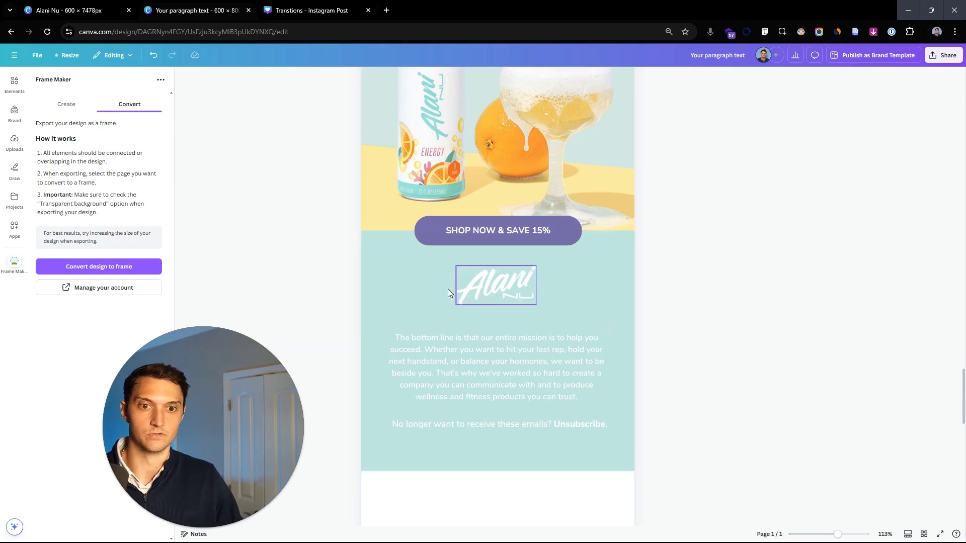
pyautogui.scroll(-1, 591, 313)
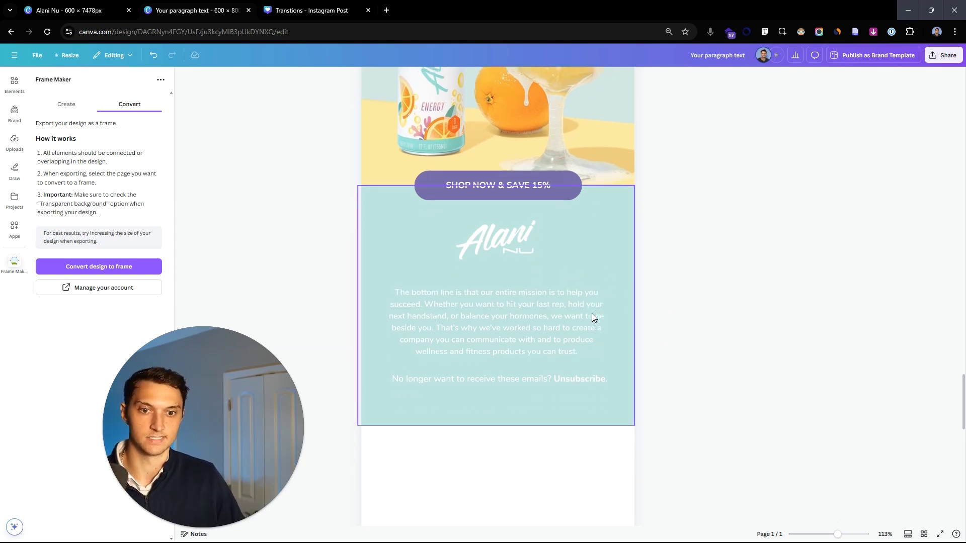
pyautogui.scroll(2, 554, 289)
pyautogui.click(602, 327)
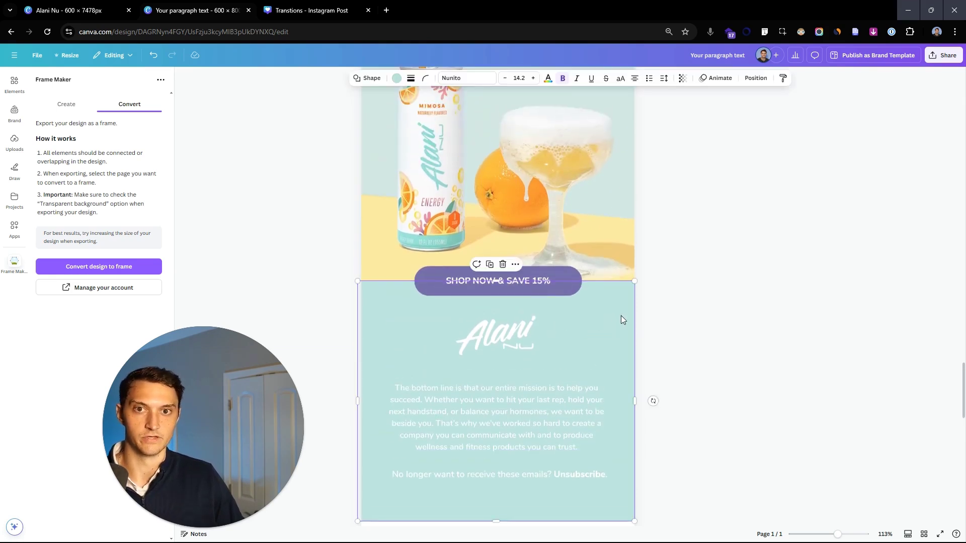
pyautogui.scroll(-1, 683, 329)
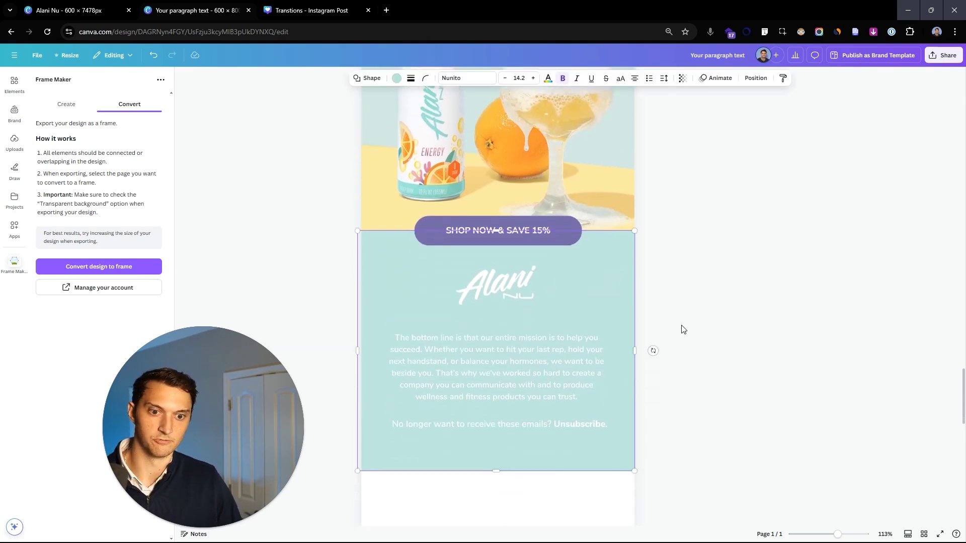
pyautogui.doubleClick(452, 338)
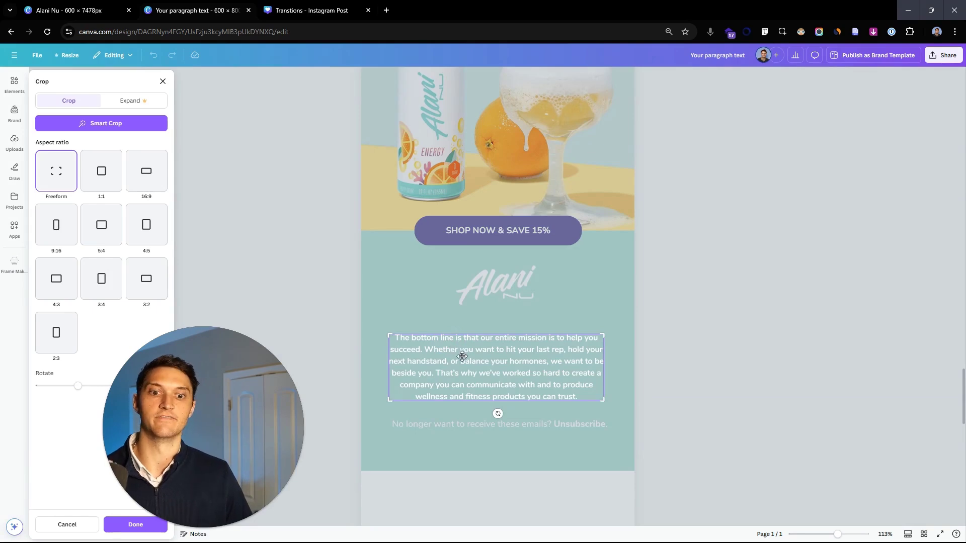
pyautogui.press('Escape')
pyautogui.scroll(4, 613, 301)
pyautogui.keyDown('ctrl'); pyautogui.scroll(-5, 627, 249); pyautogui.keyUp('ctrl')
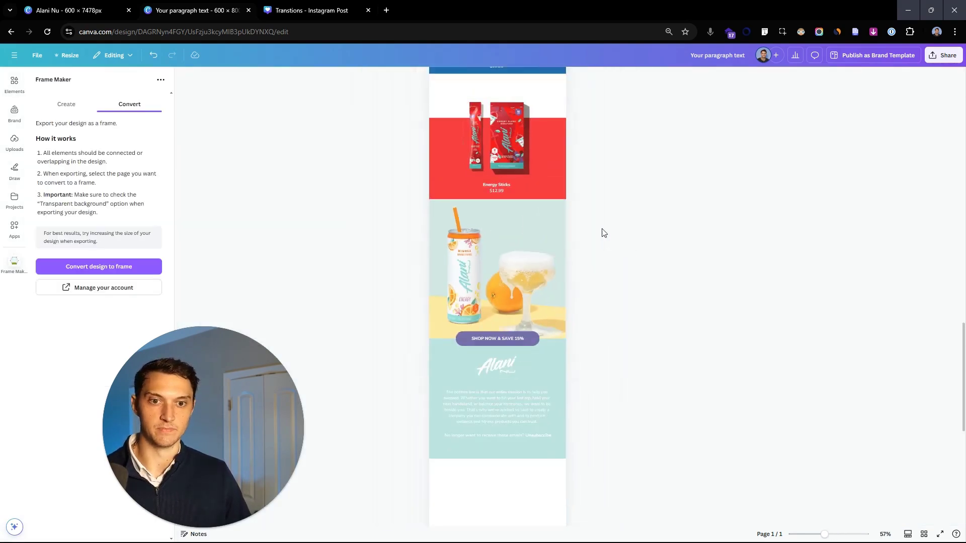
pyautogui.scroll(4, 439, 287)
pyautogui.scroll(15, 530, 146)
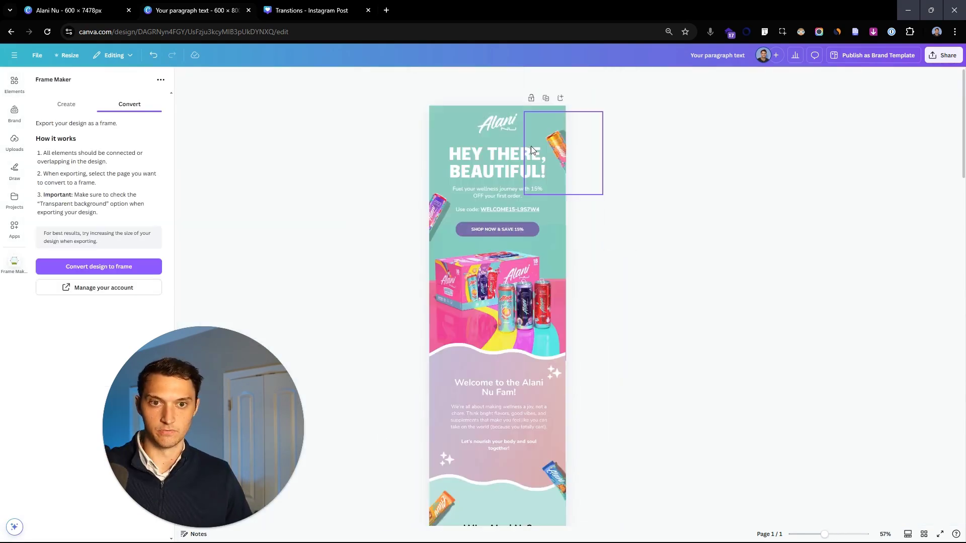
# Step: Review the email from the header down through the Top Picks product blocks
pyautogui.scroll(-6, 531, 146)
pyautogui.scroll(-3, 518, 135)
pyautogui.scroll(9, 418, 151)
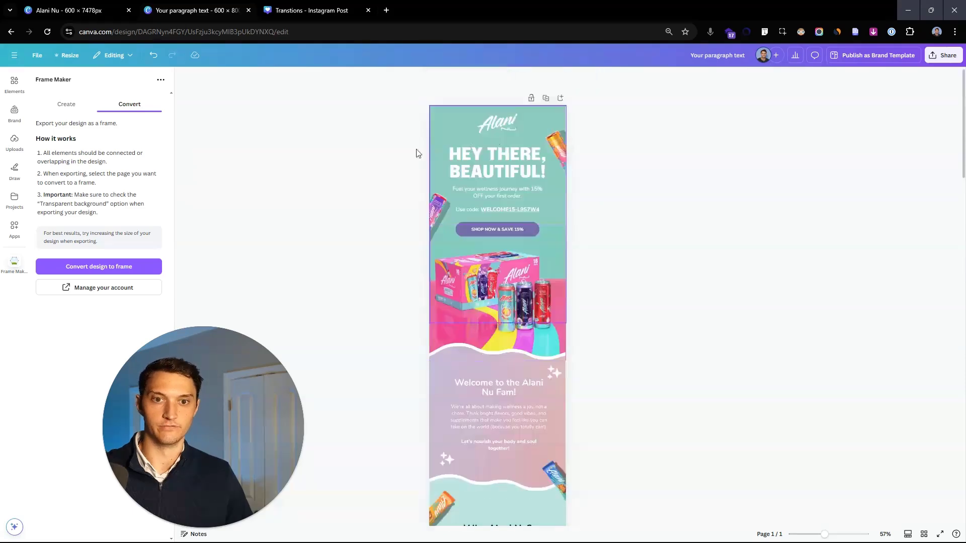
pyautogui.scroll(-10, 553, 226)
pyautogui.scroll(-4, 443, 222)
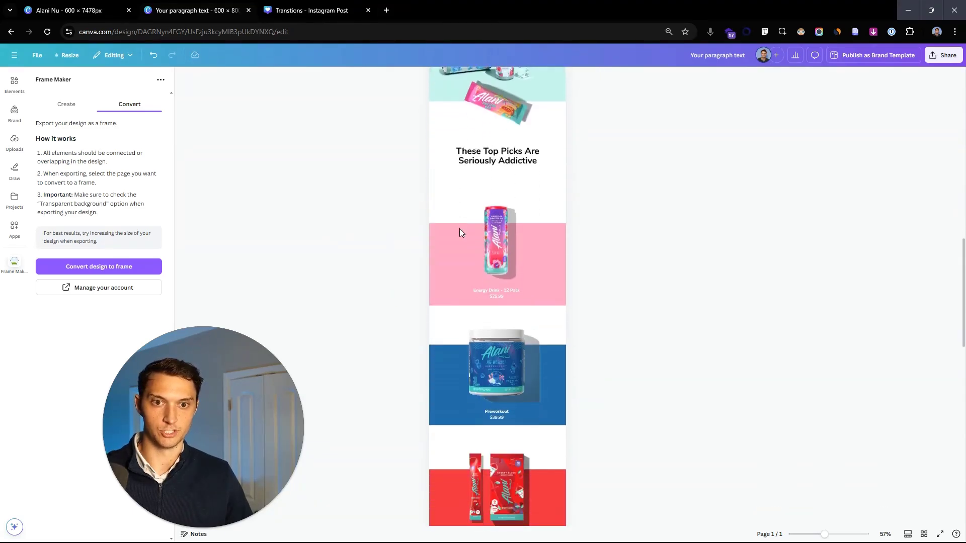
pyautogui.scroll(-2, 393, 231)
pyautogui.scroll(-2, 398, 201)
# Step: Move the white mission statement up in the mint footer so it sits closer below the Alani Nu logo
pyautogui.moveTo(390, 131); pyautogui.dragTo(614, 370)
pyautogui.scroll(-3, 614, 347)
pyautogui.scroll(5, 615, 371)
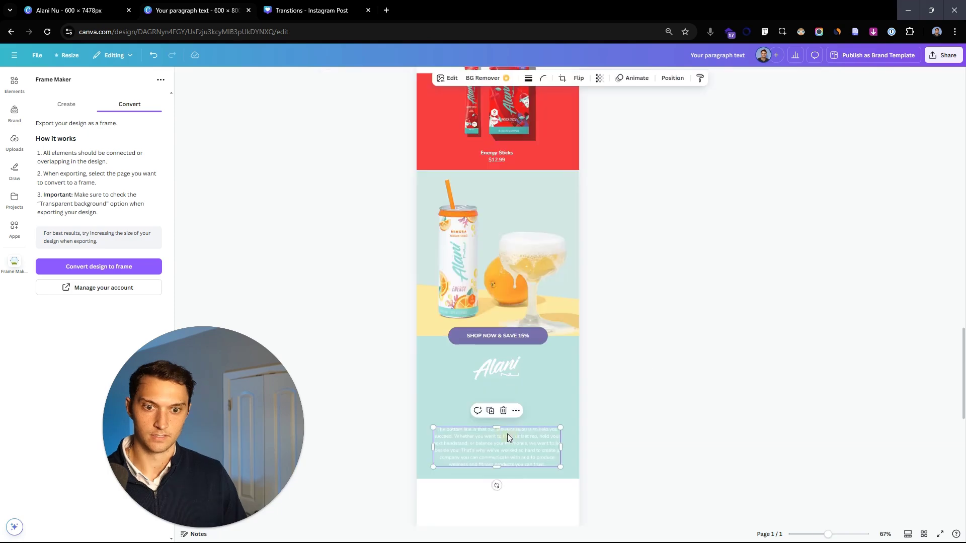
pyautogui.moveTo(509, 438); pyautogui.dragTo(511, 399)
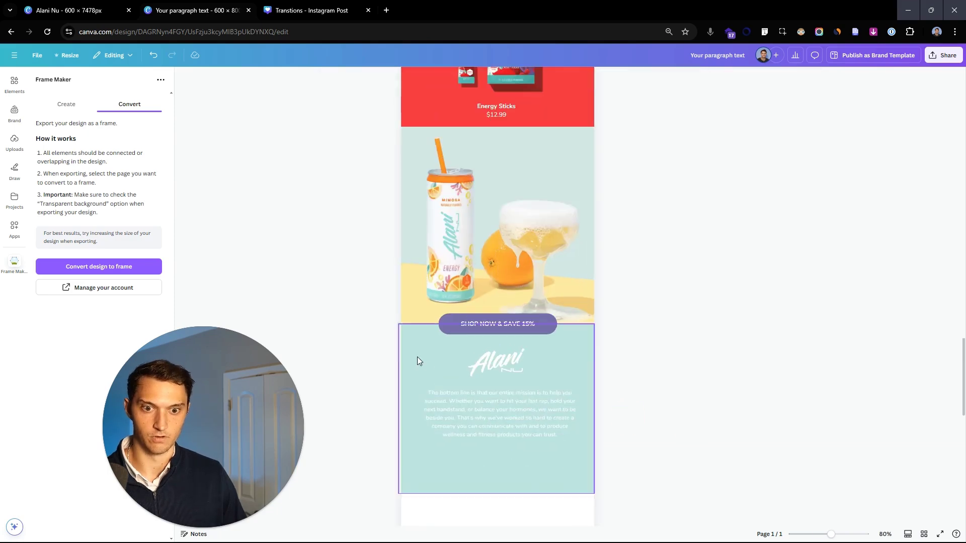
# Step: Move the white unsubscribe line up from the white page area onto the mint footer, just below the mission statement
pyautogui.click(569, 451)
pyautogui.scroll(-2, 569, 451)
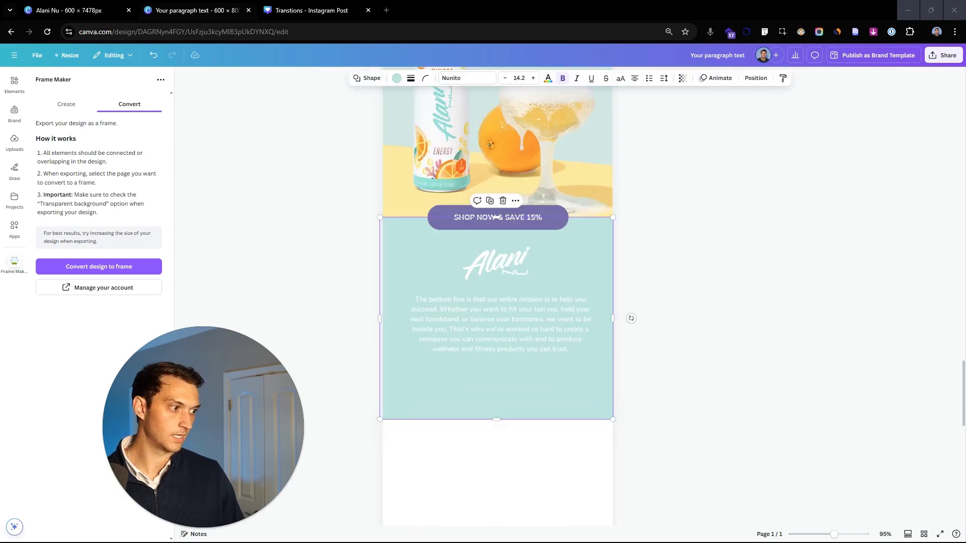
pyautogui.scroll(-2, 438, 476)
pyautogui.scroll(-2, 455, 434)
pyautogui.moveTo(351, 338); pyautogui.dragTo(775, 510)
pyautogui.click(514, 319)
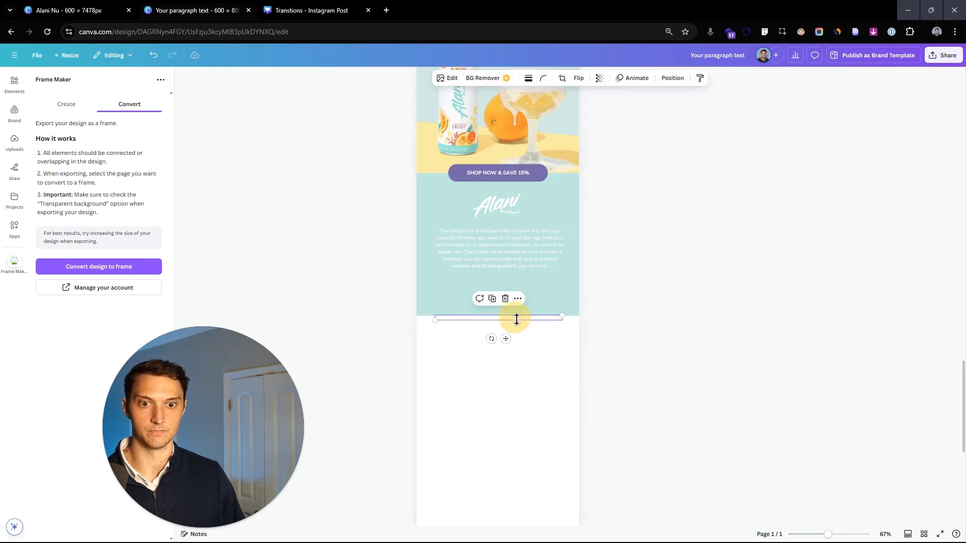
pyautogui.hotkey('shift', 'Up')
pyautogui.hotkey('shift', 'Up')
pyautogui.hotkey('shift', 'Up')
pyautogui.hotkey('shift', 'Up')
pyautogui.hotkey('shift', 'Up')
pyautogui.hotkey('shift', 'Up')
pyautogui.hotkey('shift', 'Up')
pyautogui.hotkey('shift', 'Up')
pyautogui.hotkey('shift', 'Up')
pyautogui.hotkey('shift', 'Up')
pyautogui.hotkey('shift', 'Up')
pyautogui.hotkey('shift', 'Up')
pyautogui.scroll(3, 357, 224)
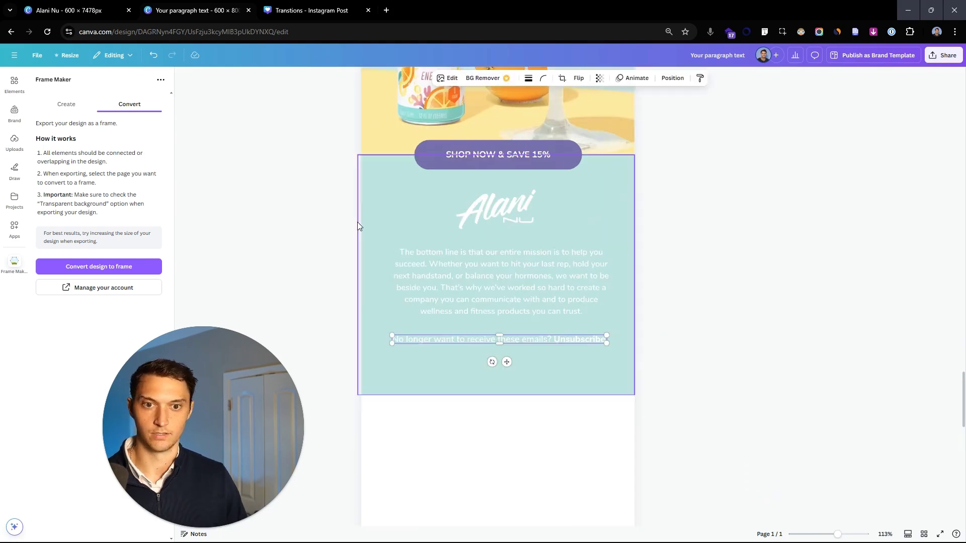
# Step: Shorten the mint footer block from its lower edge to a height of about 470 px, ending just below the unsubscribe line
pyautogui.click(560, 382)
pyautogui.moveTo(574, 394); pyautogui.dragTo(606, 369)
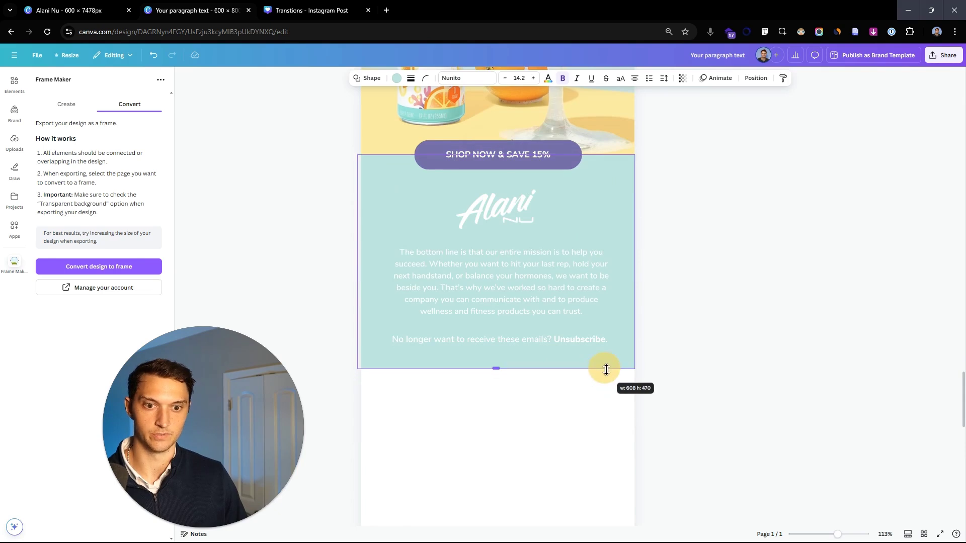
pyautogui.click(704, 376)
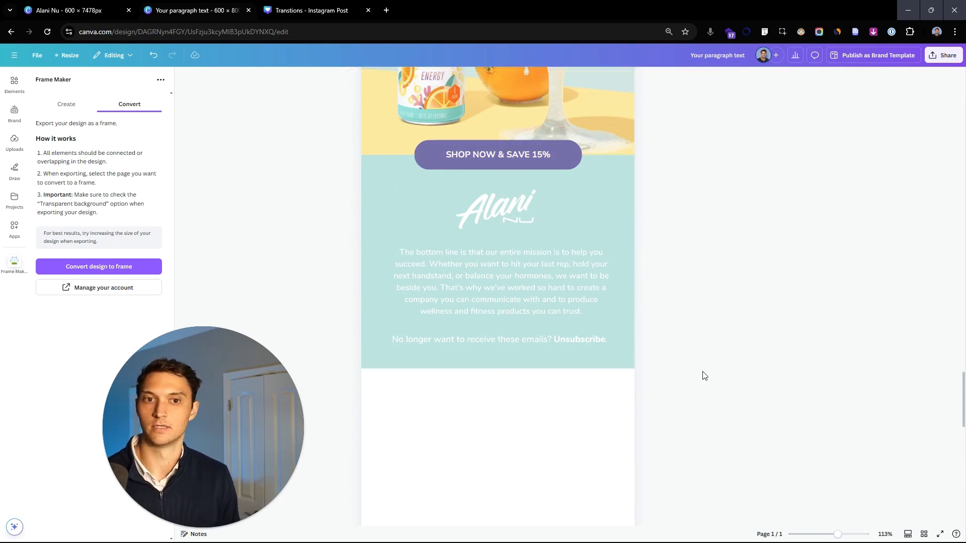
# Step: Look over the completed email from the footer to the header, checking the layout of every section
pyautogui.scroll(-3, 694, 360)
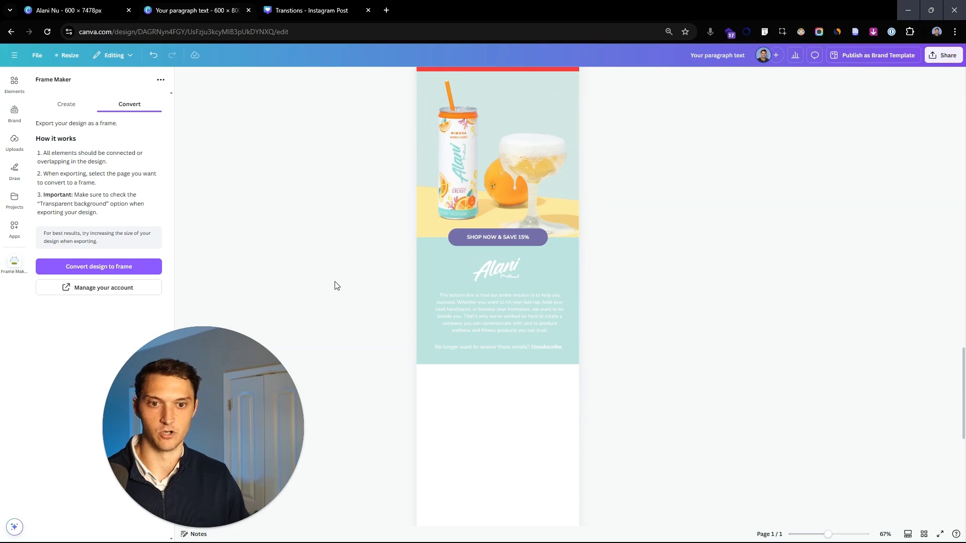
pyautogui.scroll(20, 336, 286)
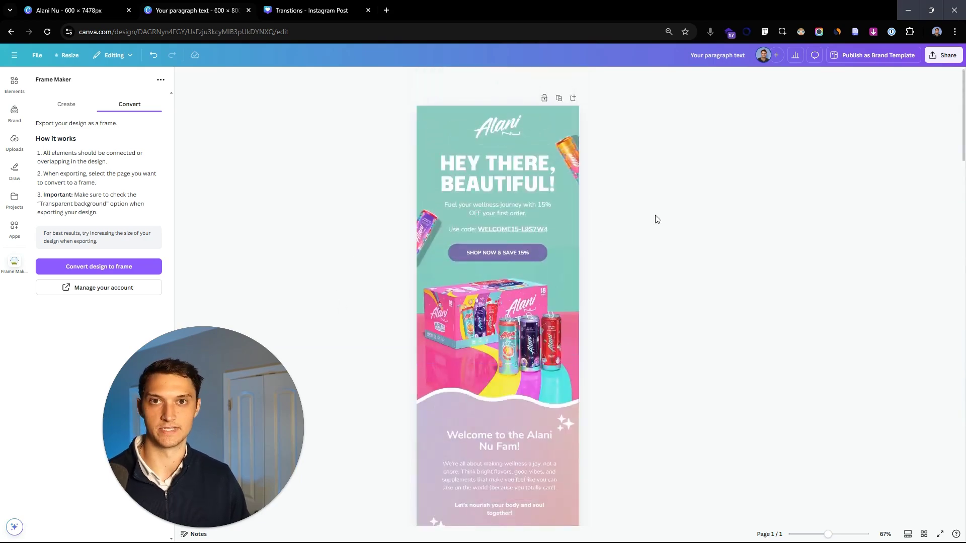
pyautogui.scroll(-4, 613, 212)
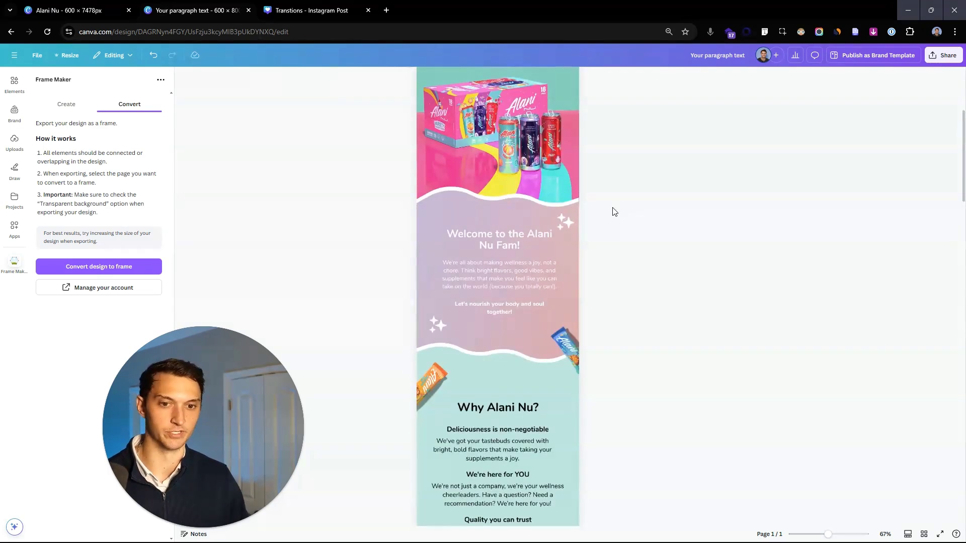
pyautogui.scroll(-20, 607, 211)
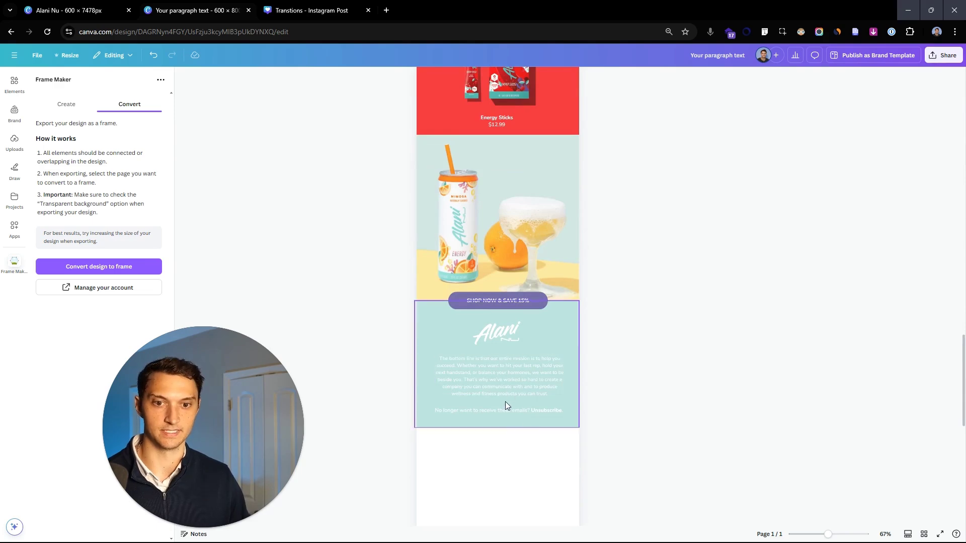
pyautogui.scroll(2, 327, 280)
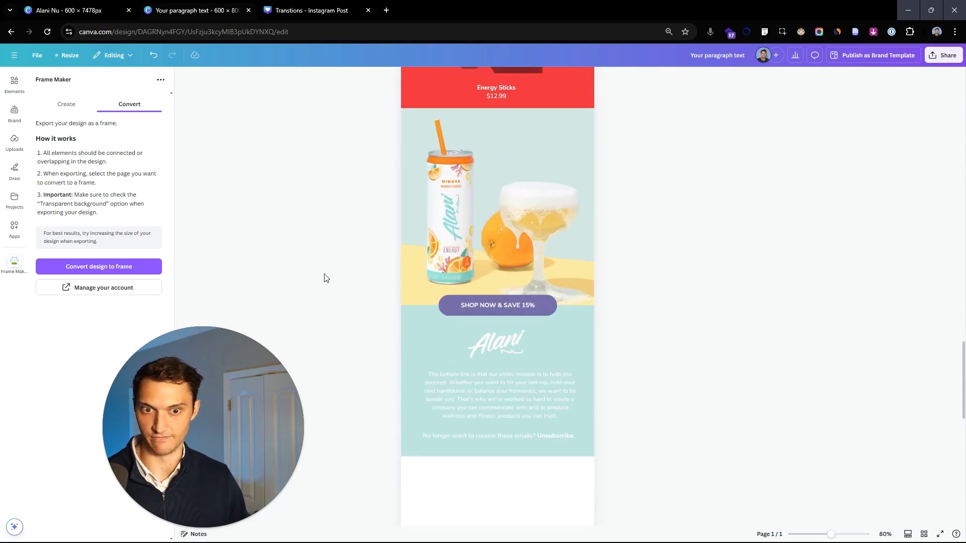
pyautogui.scroll(15, 305, 261)
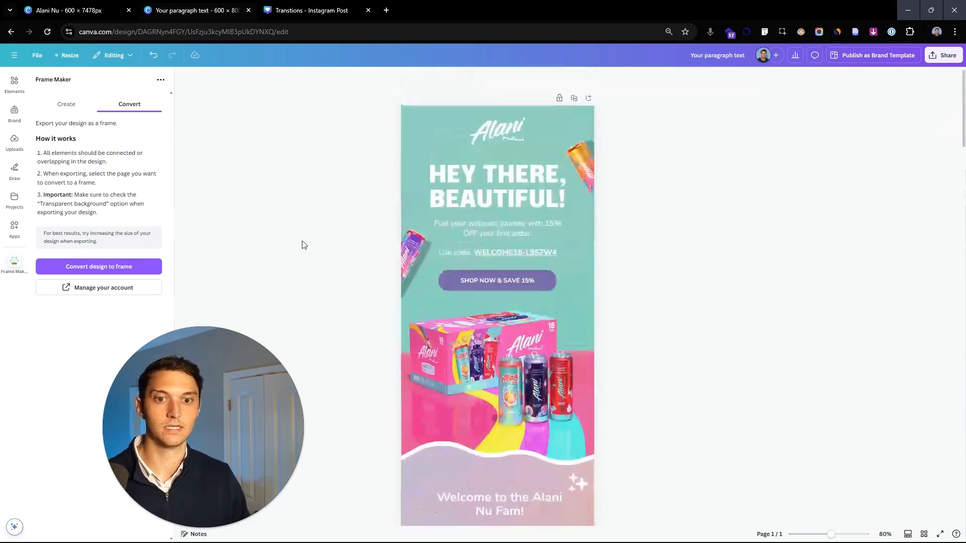
pyautogui.hotkey('ctrl', '+')
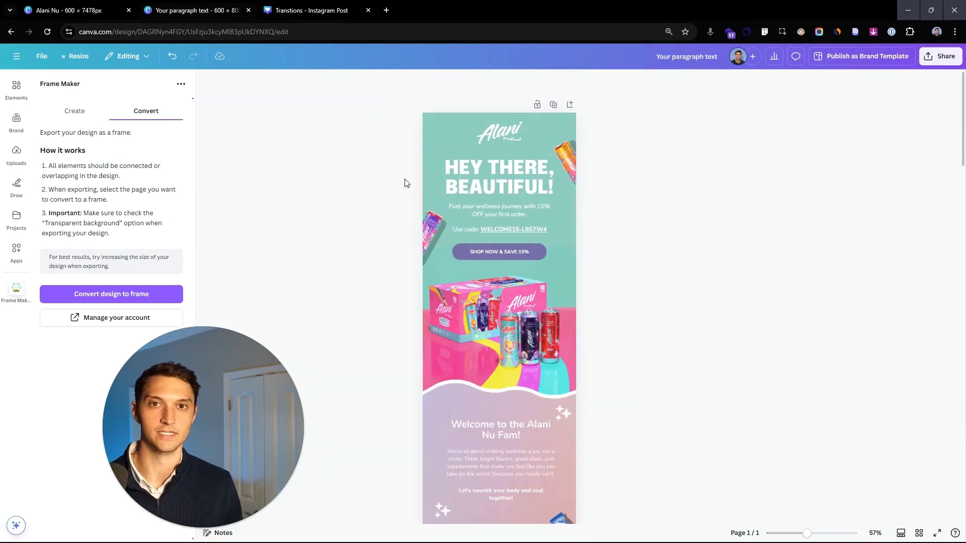
pyautogui.scroll(-20, 632, 204)
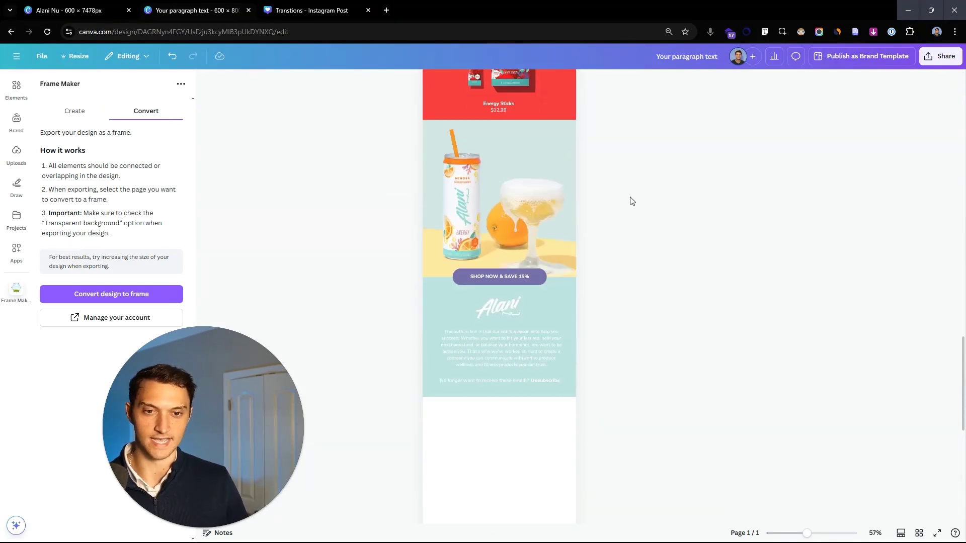
pyautogui.scroll(2, 632, 202)
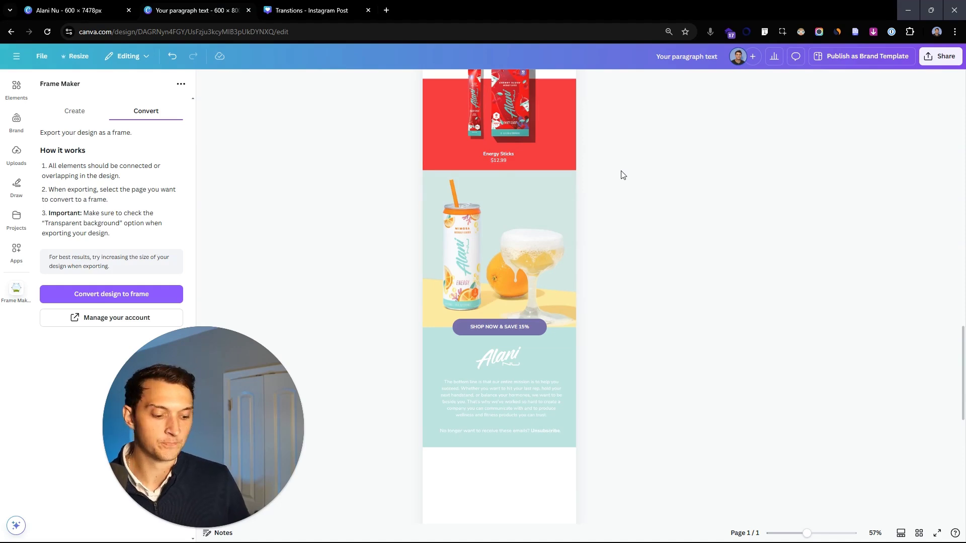
pyautogui.scroll(20, 625, 220)
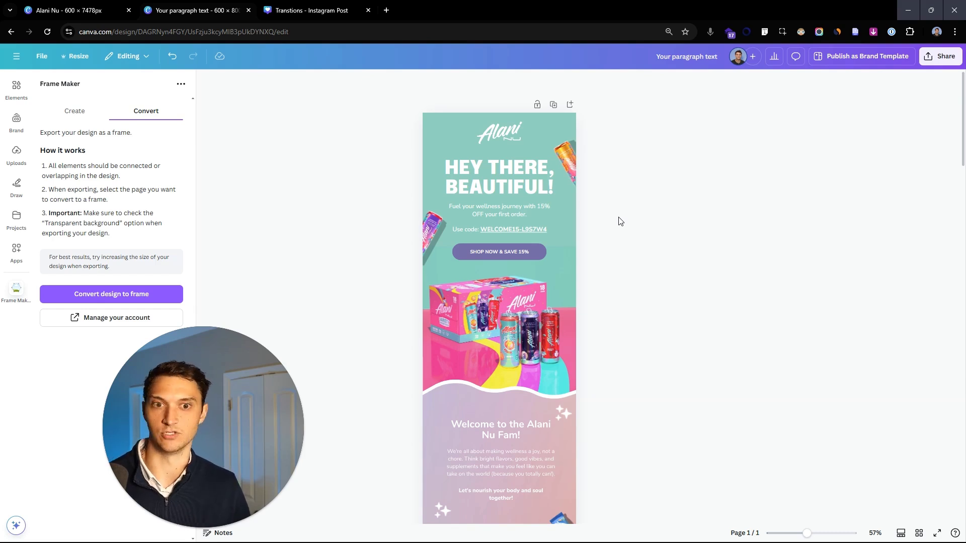
pyautogui.scroll(-5, 620, 221)
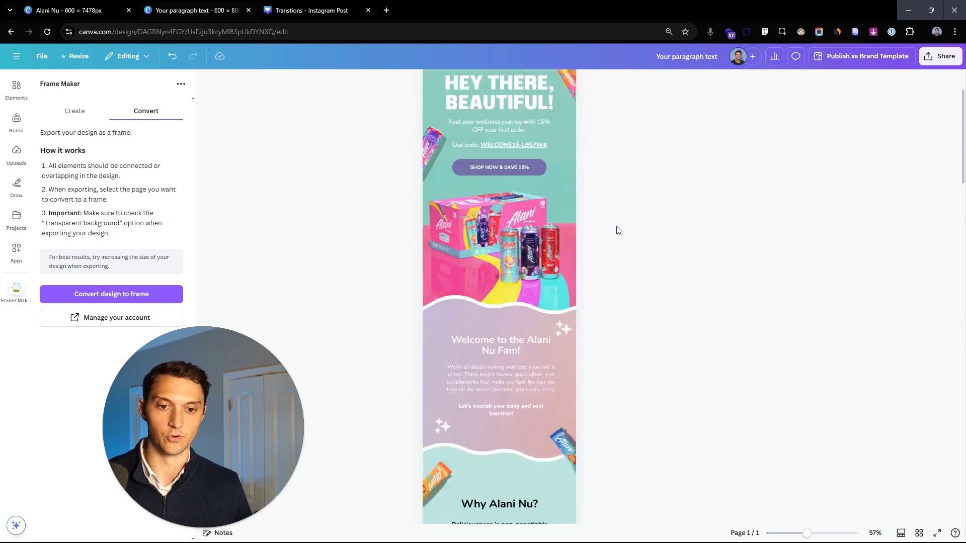
pyautogui.scroll(5, 568, 172)
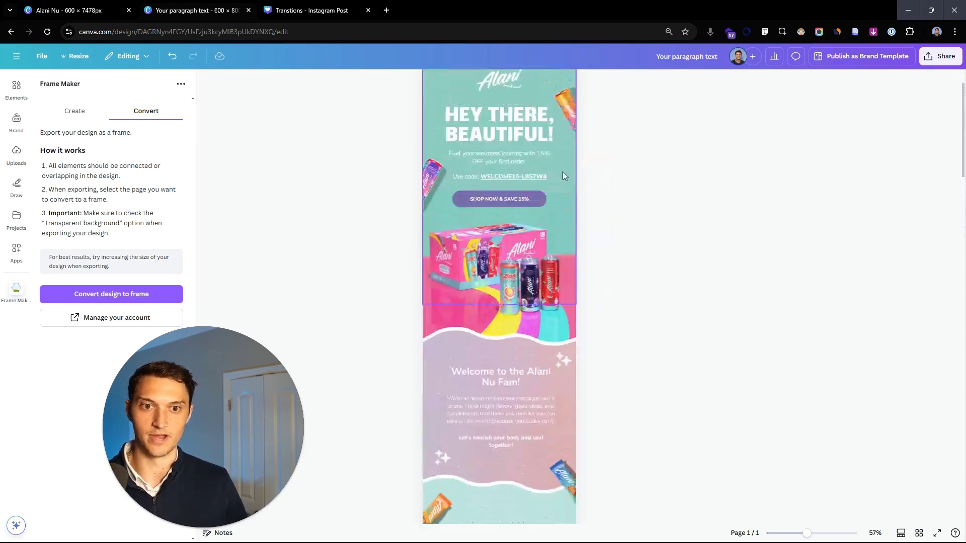